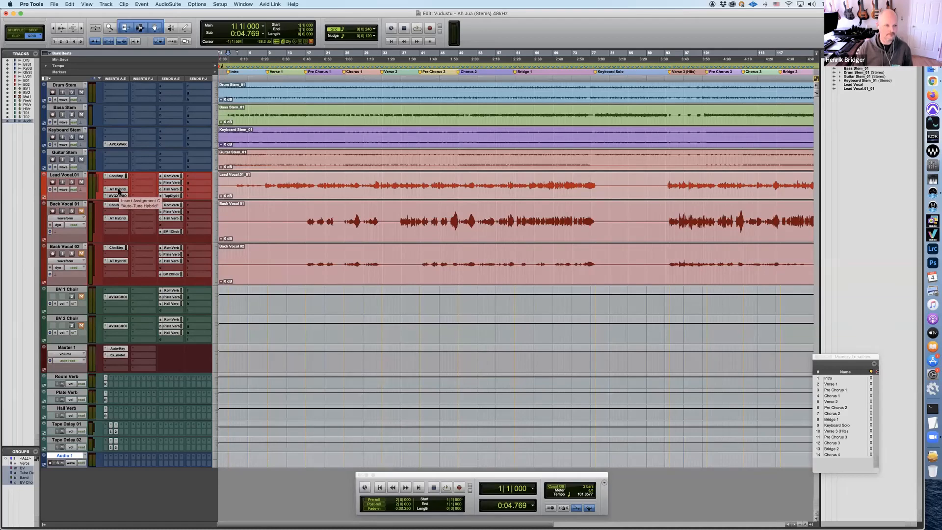
Bypass Auto-Tune Hybrid and AVOX DUO on Lead Vocal.01, and Auto-Tune Hybrid on Back Vocal 01 and Back Vocal 02
{"action": "left_click", "coordinate": [118, 190], "text": "super"}
{"action": "left_click", "coordinate": [118, 196], "text": "super"}
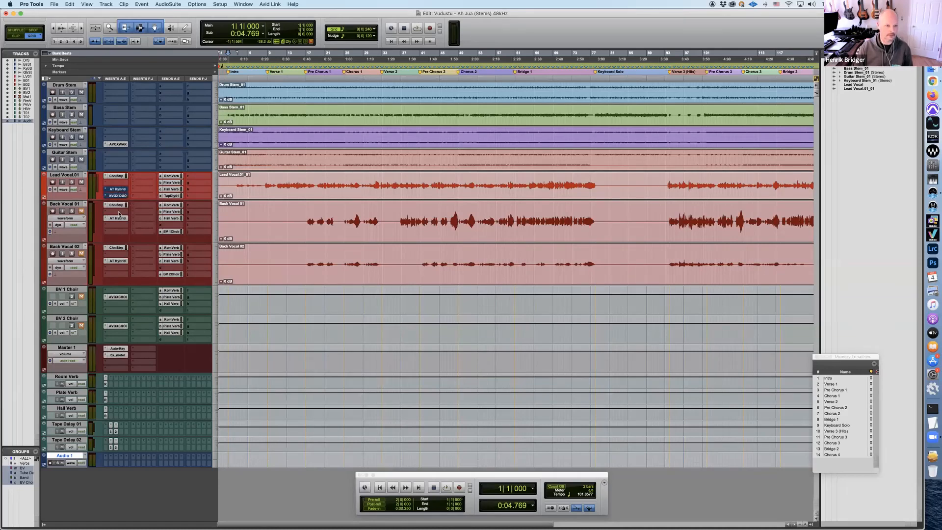
{"action": "left_click", "coordinate": [119, 219], "text": "super"}
{"action": "left_click", "coordinate": [120, 261], "text": "super"}
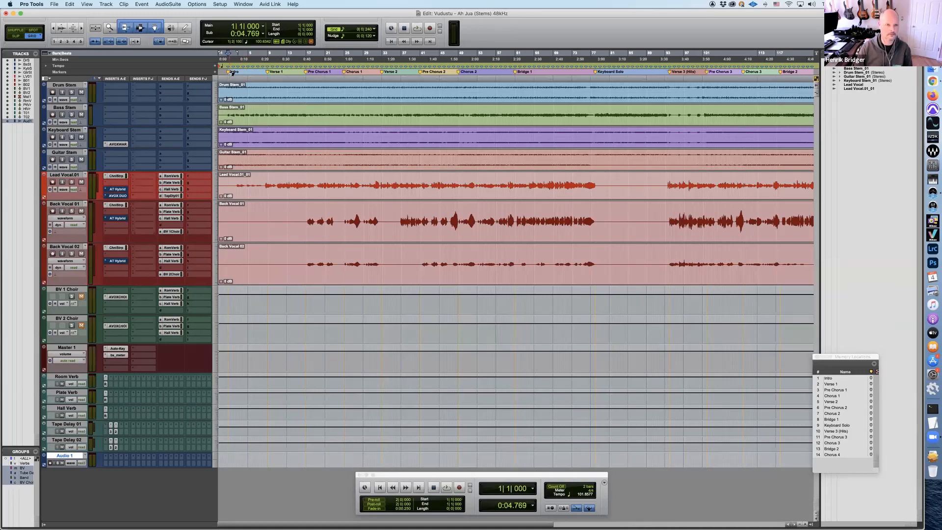
Play the song from the Intro marker into Chorus 1 to hear the vocals without pitch correction, and stop playback
{"action": "left_click", "coordinate": [232, 72]}
{"action": "key", "text": "space"}
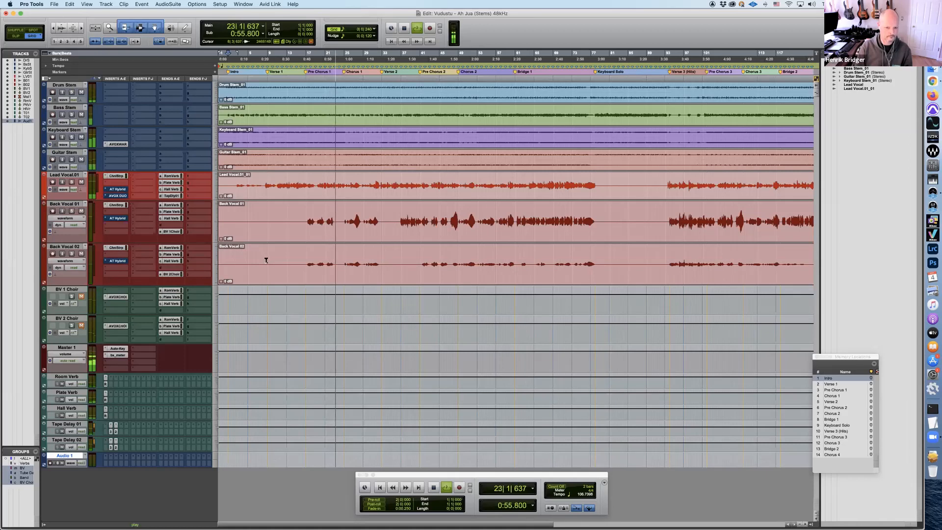
{"action": "left_click", "coordinate": [434, 487]}
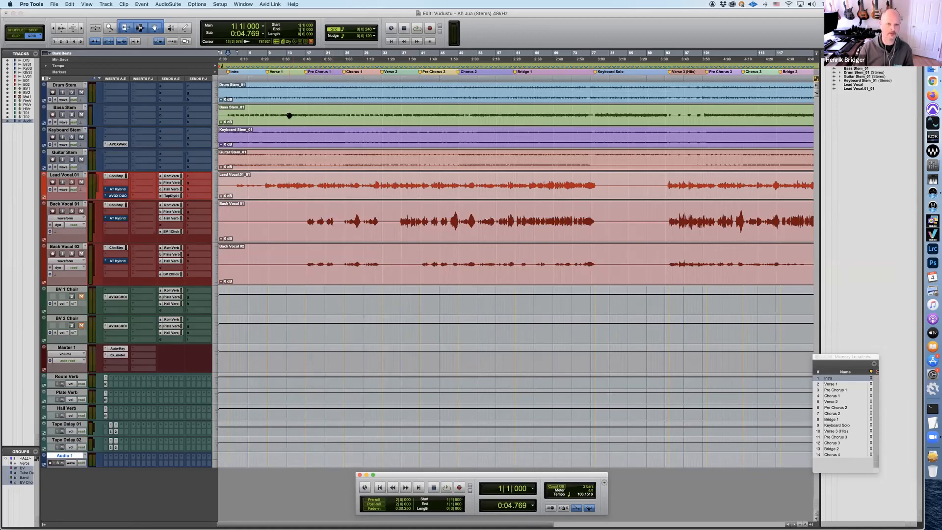
Move the playback position to the Verse 1 marker and toggle the mute on Back Vocal 01
{"action": "left_click", "coordinate": [269, 73]}
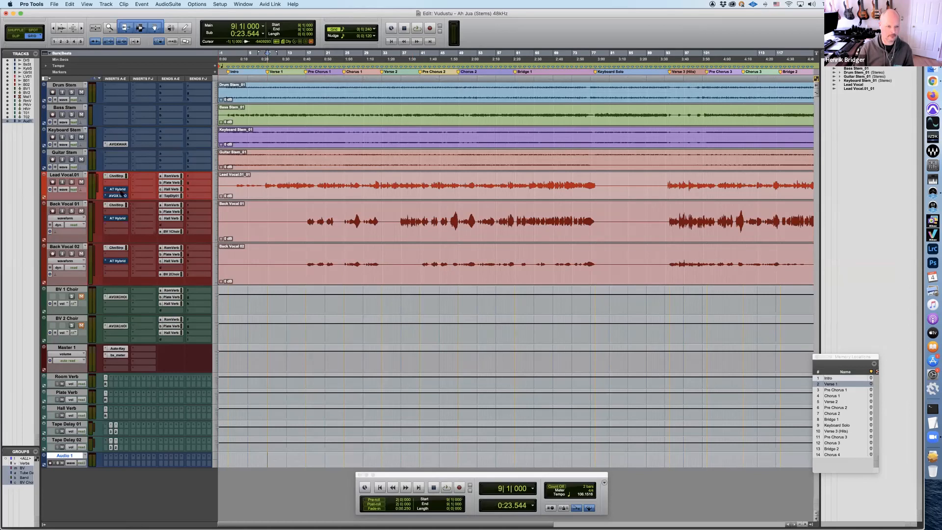
{"action": "left_click", "coordinate": [82, 211]}
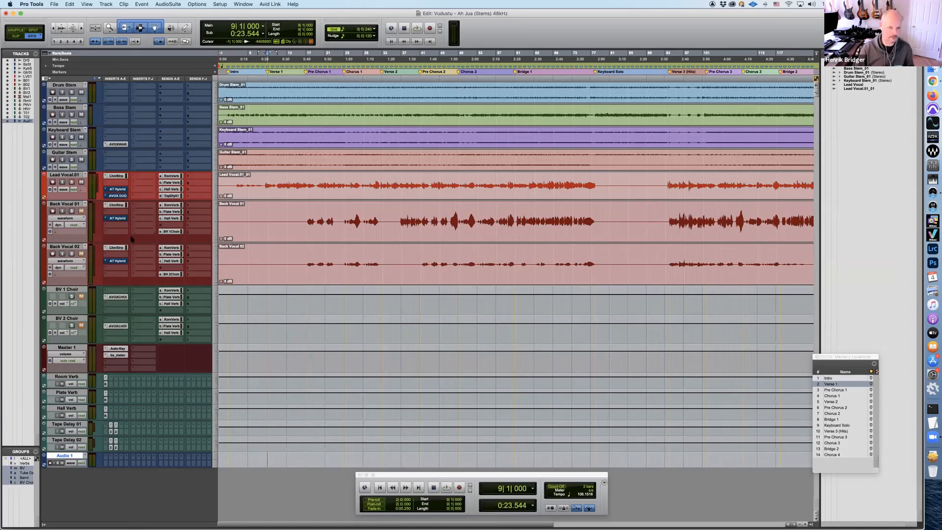
Open the Auto-Tune Hybrid insert of Lead Vocal.01, keep its window open independently, and move it aside
{"action": "left_click", "coordinate": [117, 190], "text": "super"}
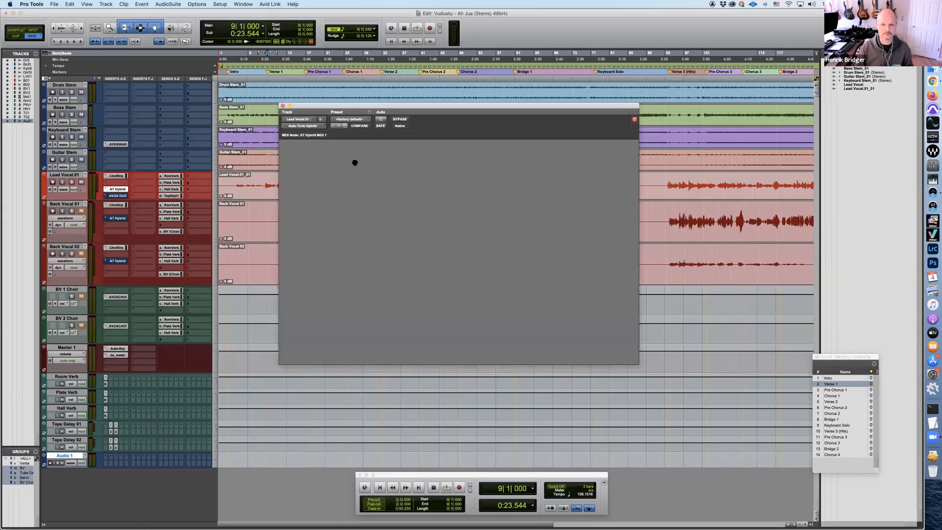
{"action": "left_click", "coordinate": [634, 120]}
{"action": "left_click_drag", "start_coordinate": [555, 109], "coordinate": [616, 106]}
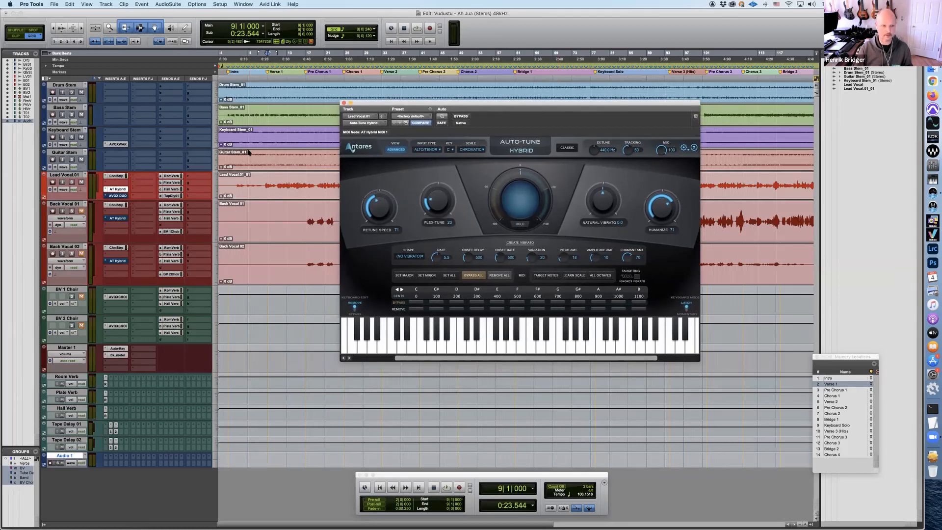
Insert a second Auto-Tune Hybrid in the empty slot above the existing one on Lead Vocal.01 and place its window over the first
{"action": "left_click", "coordinate": [106, 184]}
{"action": "mouse_move", "coordinate": [106, 184]}
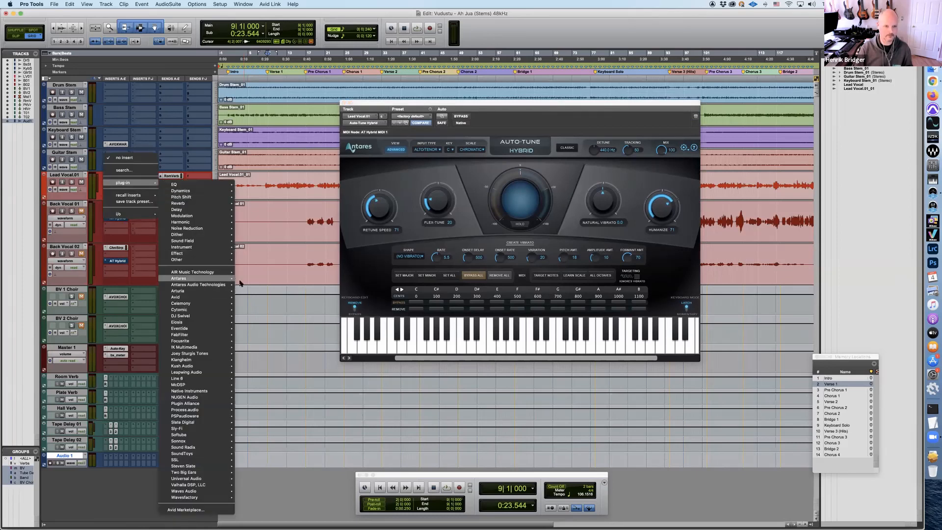
{"action": "mouse_move", "coordinate": [196, 278]}
{"action": "left_click", "coordinate": [271, 316]}
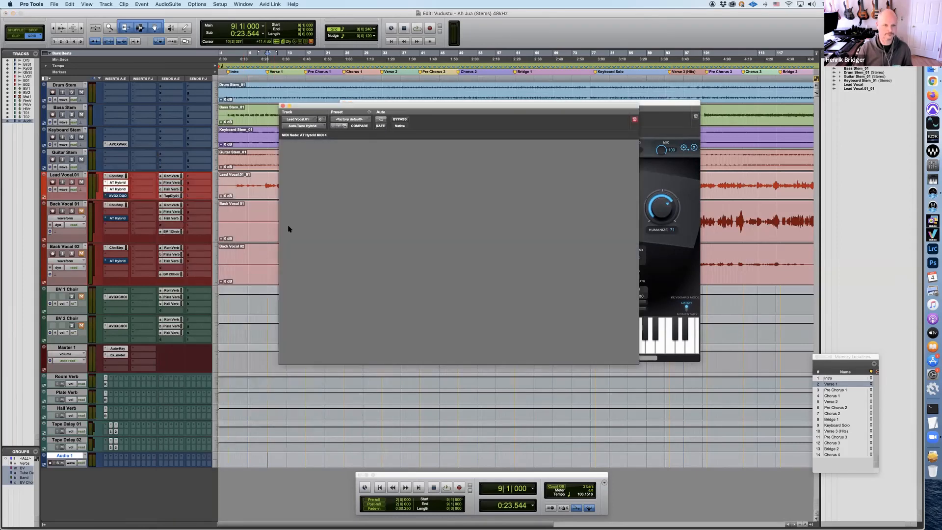
{"action": "left_click_drag", "start_coordinate": [449, 106], "coordinate": [507, 101]}
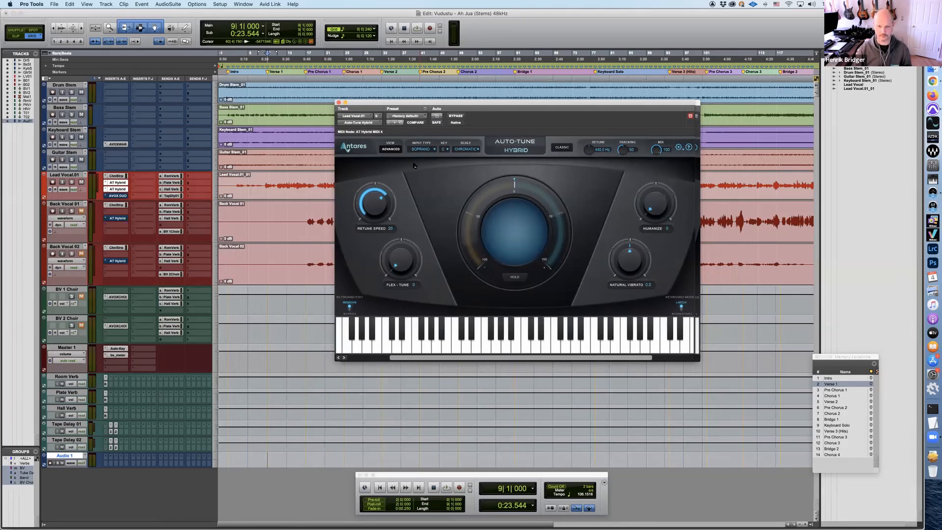
Examine the new Auto-Tune's advanced view and its input type, key and scale options
{"action": "left_click", "coordinate": [391, 149]}
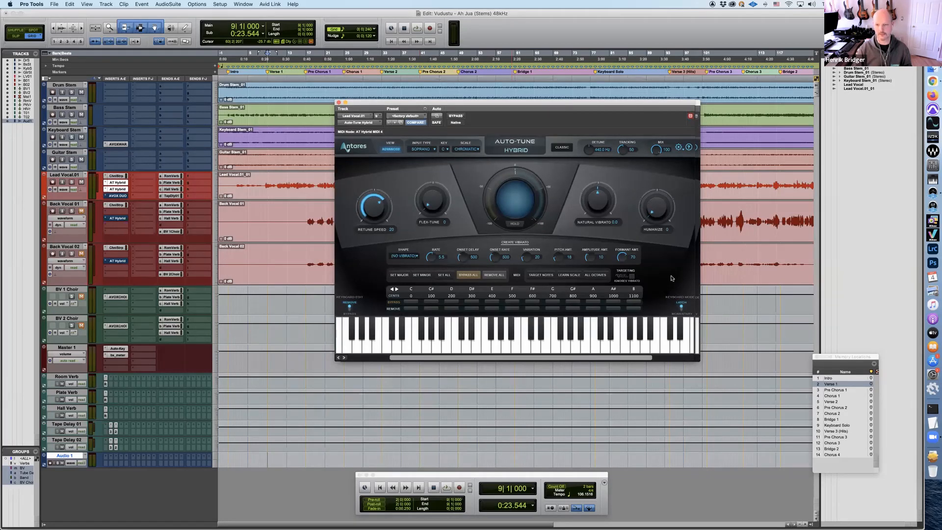
{"action": "left_click", "coordinate": [392, 150]}
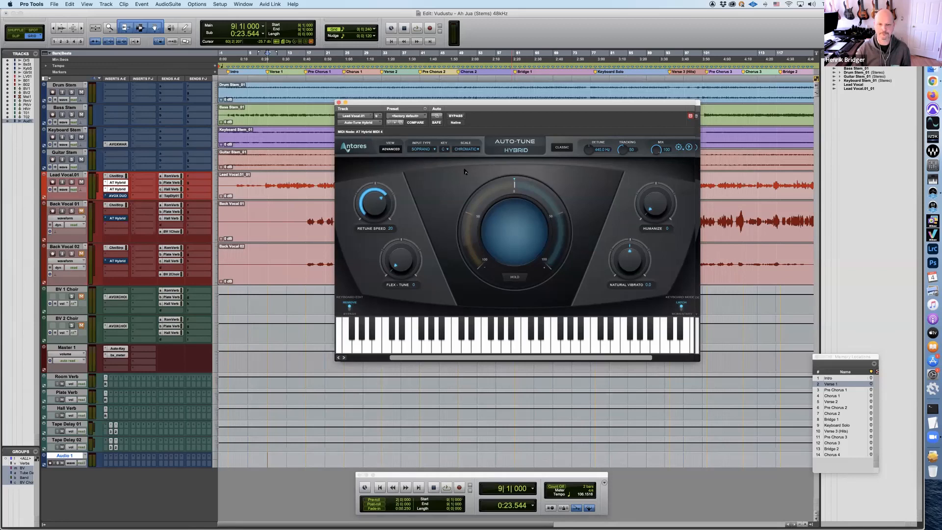
{"action": "left_click", "coordinate": [422, 149]}
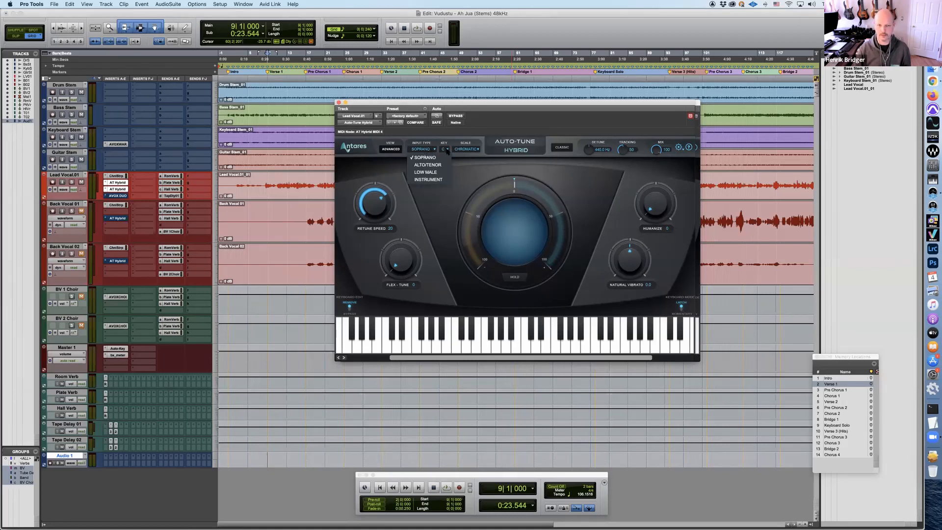
{"action": "left_click", "coordinate": [447, 151]}
{"action": "left_click", "coordinate": [471, 149]}
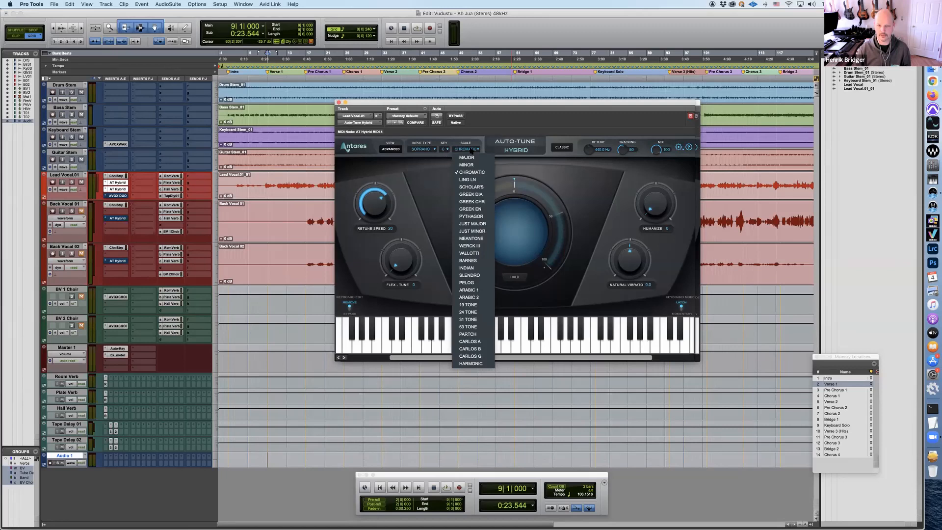
{"action": "left_click", "coordinate": [588, 150]}
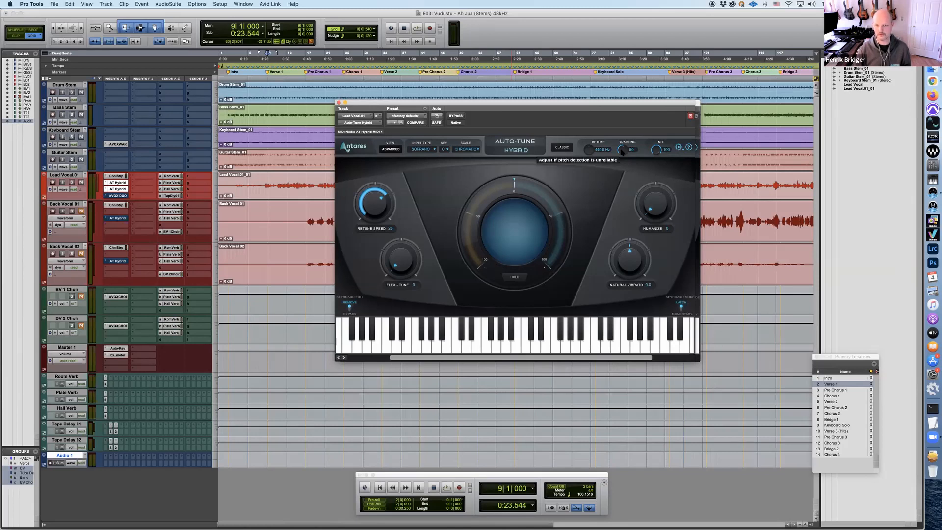
Try out the new Auto-Tune's Tracking control, including a value of 77, and its Mix amount, restoring both settings
{"action": "left_click_drag", "start_coordinate": [623, 156], "coordinate": [618, 170]}
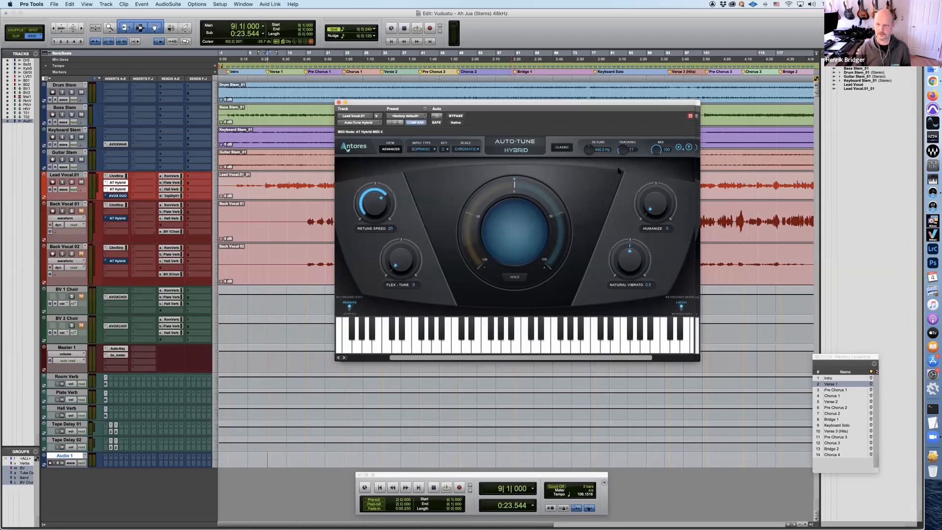
{"action": "left_click_drag", "start_coordinate": [619, 163], "coordinate": [623, 149]}
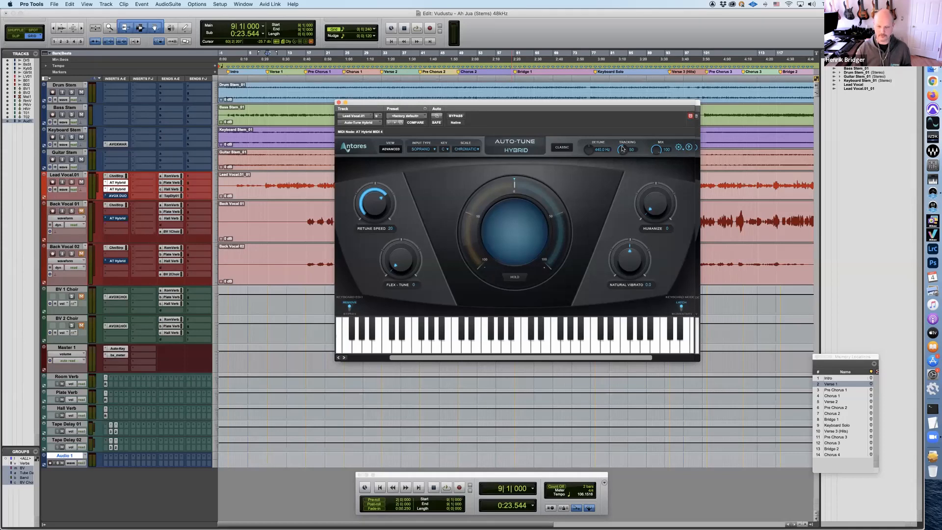
{"action": "left_click_drag", "start_coordinate": [622, 147], "coordinate": [624, 135]}
{"action": "left_click", "coordinate": [622, 150], "text": "alt"}
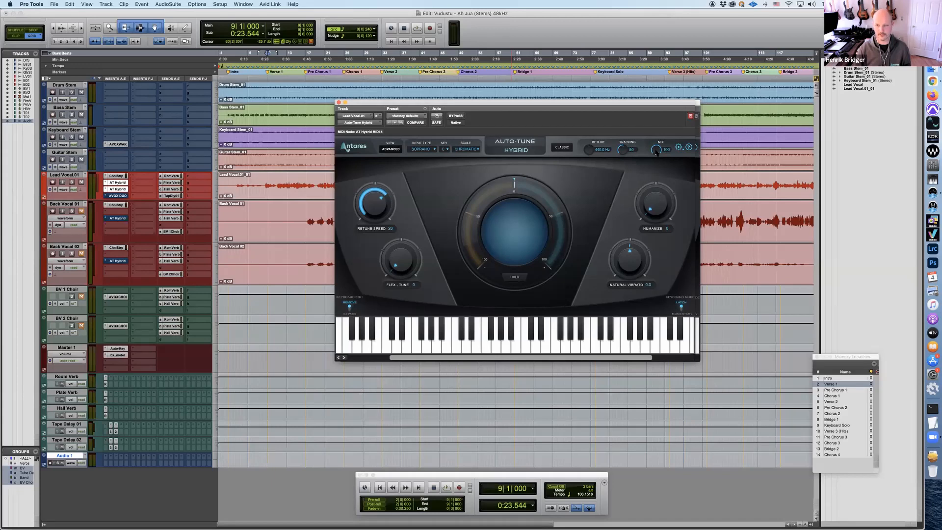
{"action": "left_click_drag", "start_coordinate": [653, 183], "coordinate": [654, 143]}
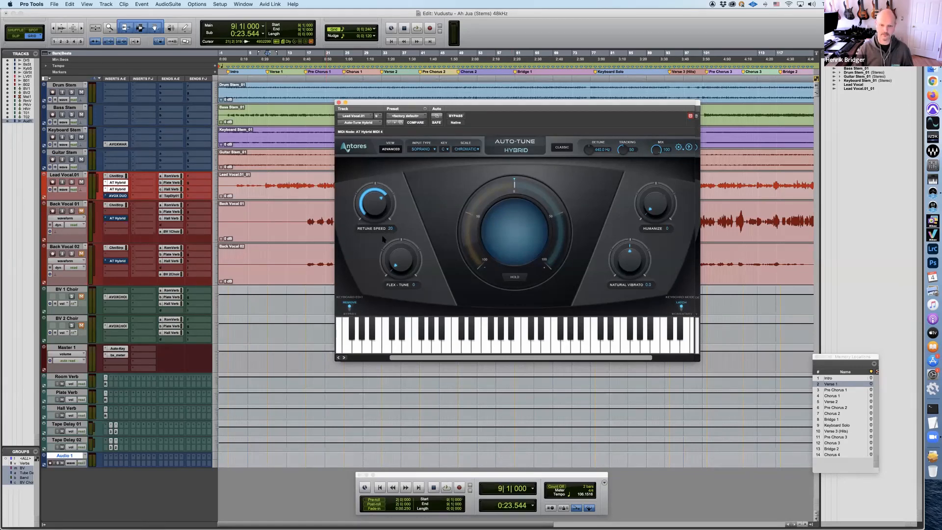
Try different Retune Speed values on the new Auto-Tune, including 18, and return it to 20
{"action": "left_click_drag", "start_coordinate": [392, 235], "coordinate": [376, 206]}
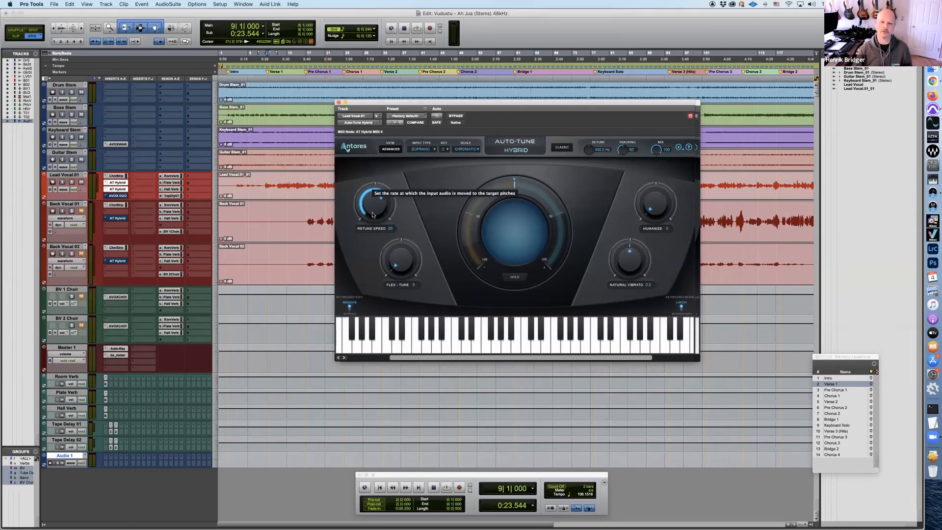
{"action": "mouse_move", "coordinate": [372, 207]}
{"action": "left_mouse_down"}
{"action": "mouse_move", "coordinate": [371, 231]}
{"action": "mouse_move", "coordinate": [372, 205]}
{"action": "left_mouse_up"}
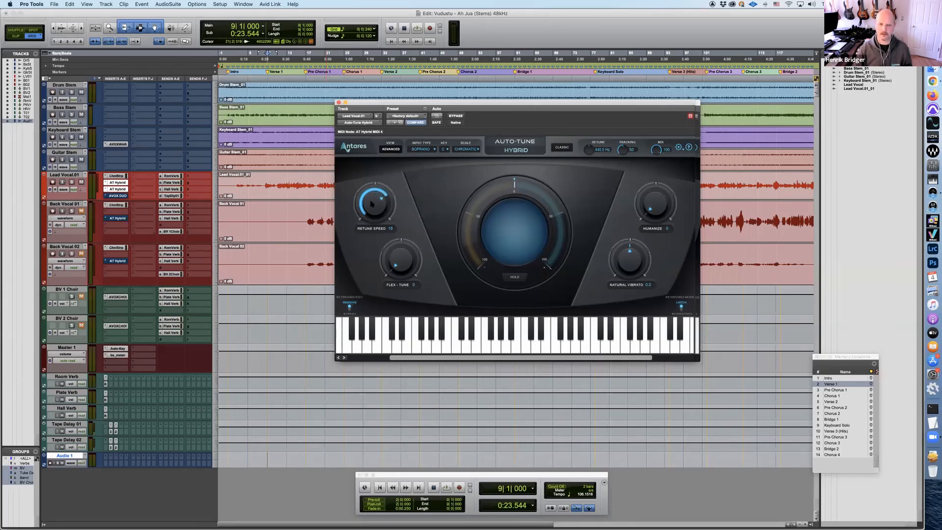
{"action": "mouse_move", "coordinate": [372, 204]}
{"action": "left_mouse_down"}
{"action": "mouse_move", "coordinate": [375, 185]}
{"action": "mouse_move", "coordinate": [373, 213]}
{"action": "left_mouse_up"}
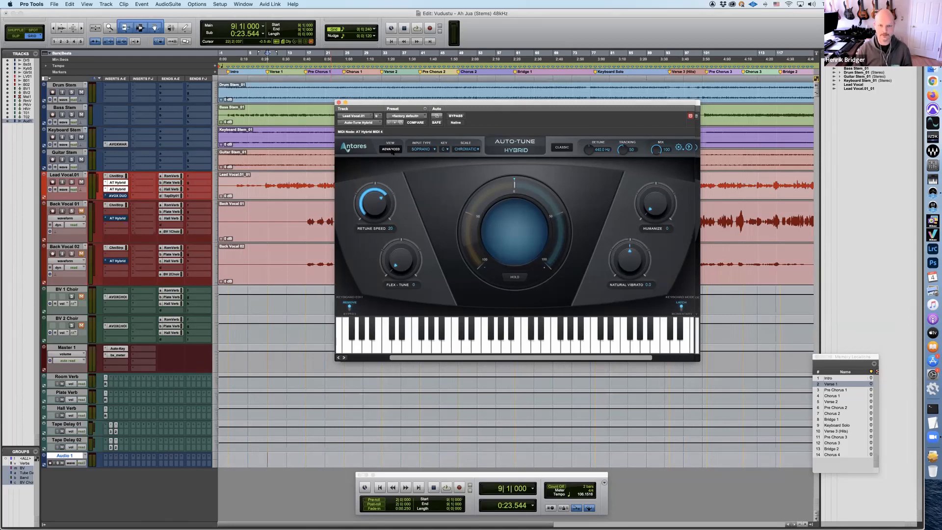
Show the advanced controls of the new Auto-Tune and look through the vibrato shapes, keeping no vibrato
{"action": "left_click", "coordinate": [391, 150]}
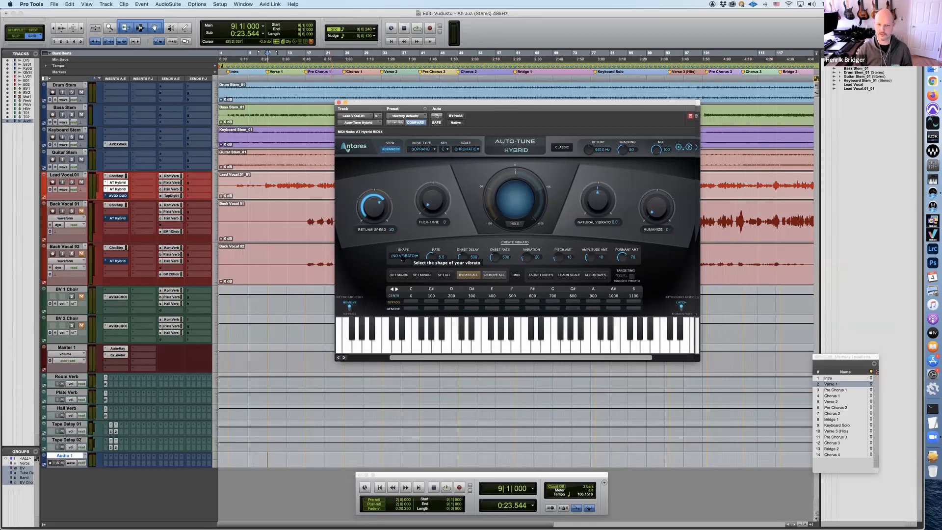
{"action": "left_click", "coordinate": [402, 256]}
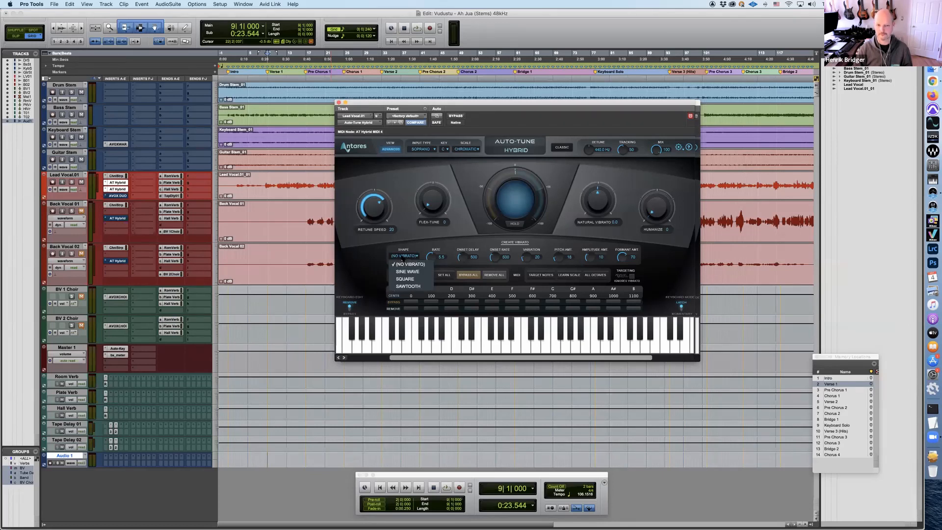
{"action": "left_click", "coordinate": [418, 239]}
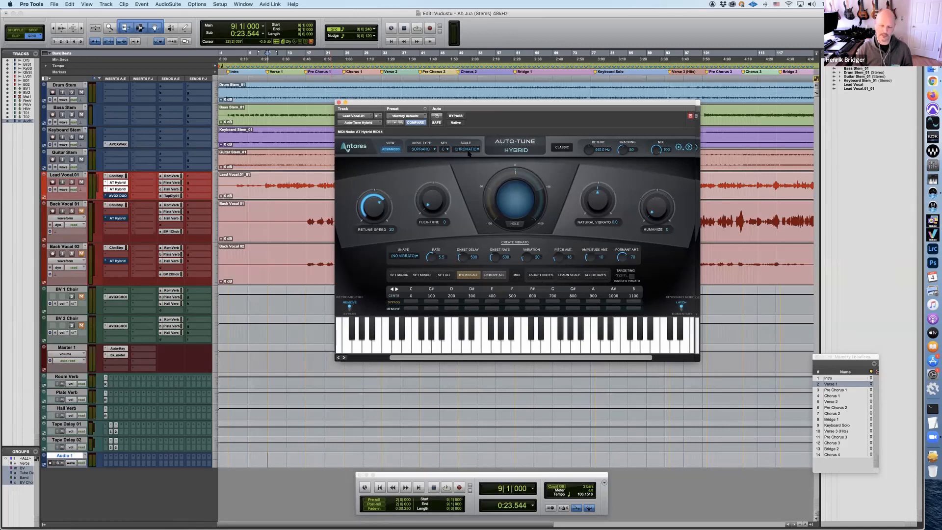
Limit the Auto-Tune notes to the C major scale and allow F# again
{"action": "left_click", "coordinate": [401, 276]}
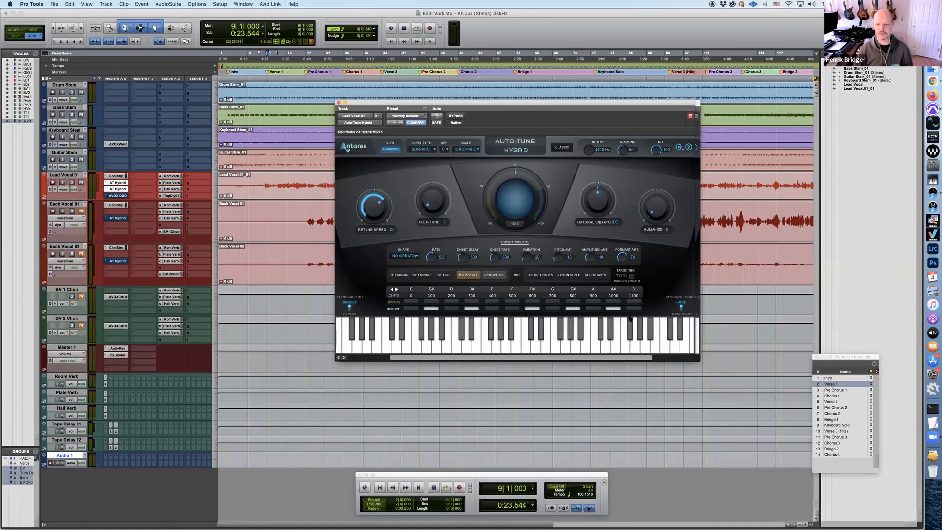
{"action": "left_click", "coordinate": [533, 309]}
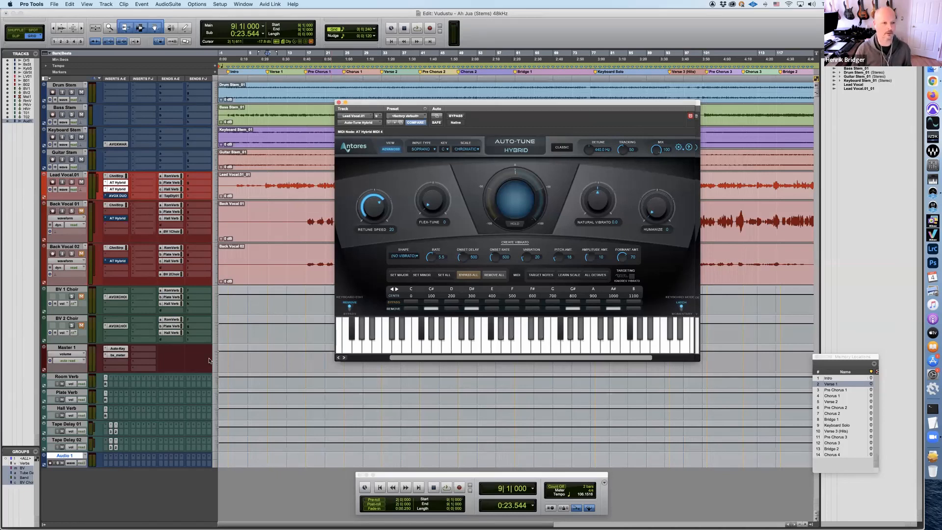
Open the Auto-Key plug-in on Master 1 and arrange it beside the two lead vocal Auto-Tune windows
{"action": "left_click", "coordinate": [118, 348]}
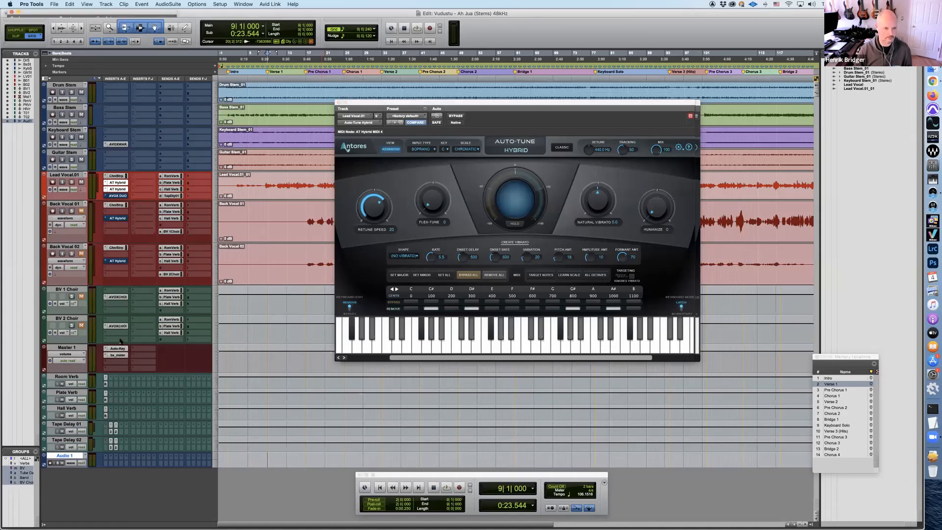
{"action": "left_click_drag", "start_coordinate": [162, 15], "coordinate": [373, 229]}
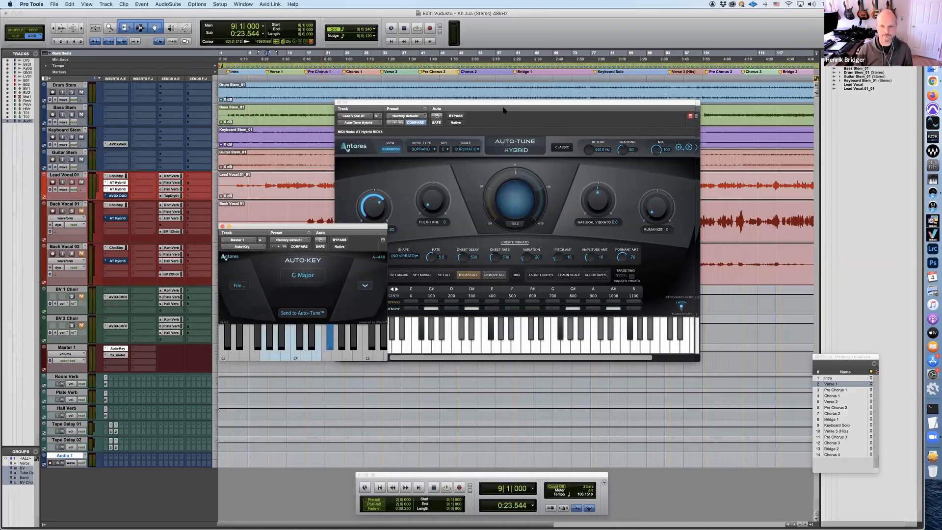
{"action": "left_click_drag", "start_coordinate": [503, 111], "coordinate": [618, 180]}
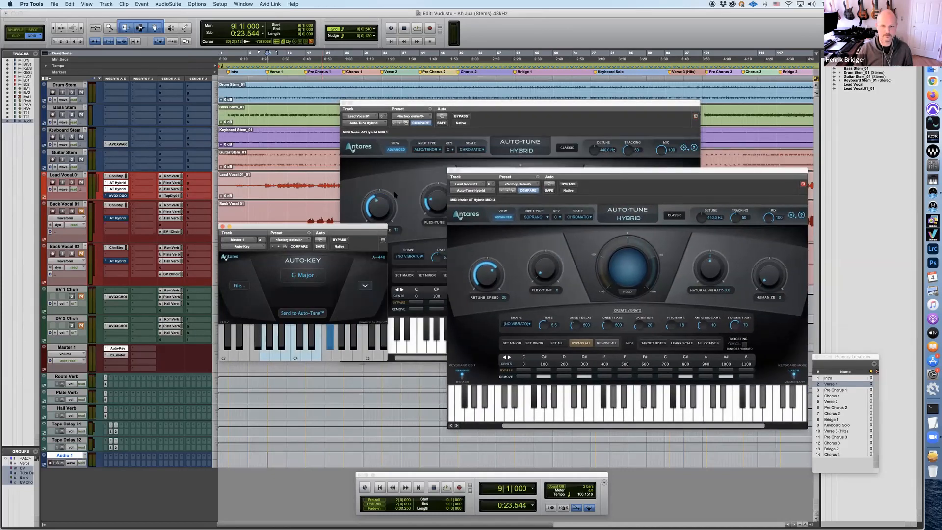
{"action": "left_click_drag", "start_coordinate": [442, 102], "coordinate": [561, 107]}
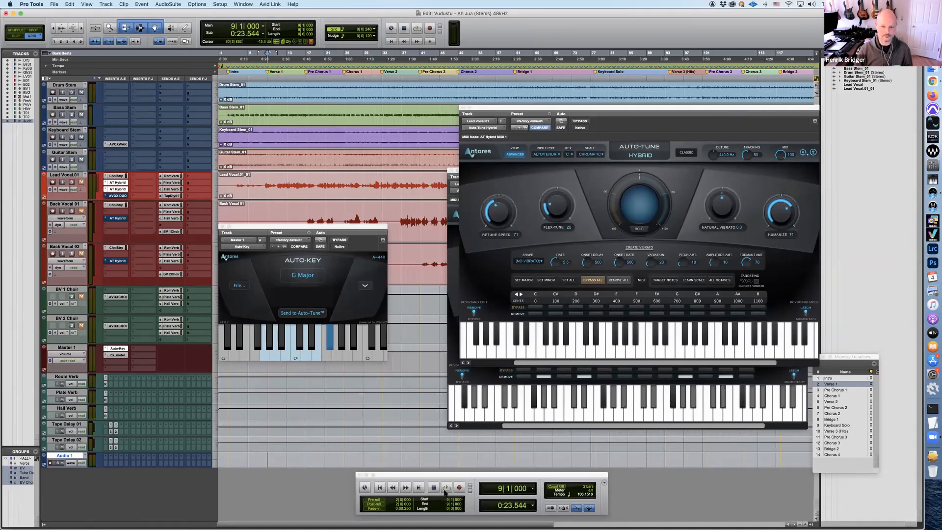
Reset Auto-Key's detection and play the song from the Intro marker so it analyses the key, stopping playback once detected
{"action": "left_click", "coordinate": [832, 378]}
{"action": "left_click", "coordinate": [303, 277]}
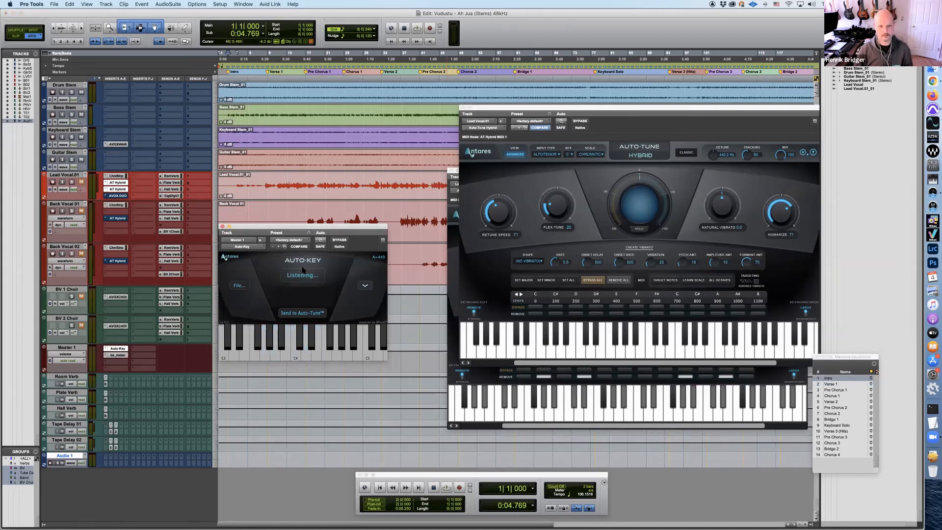
{"action": "key", "text": "space"}
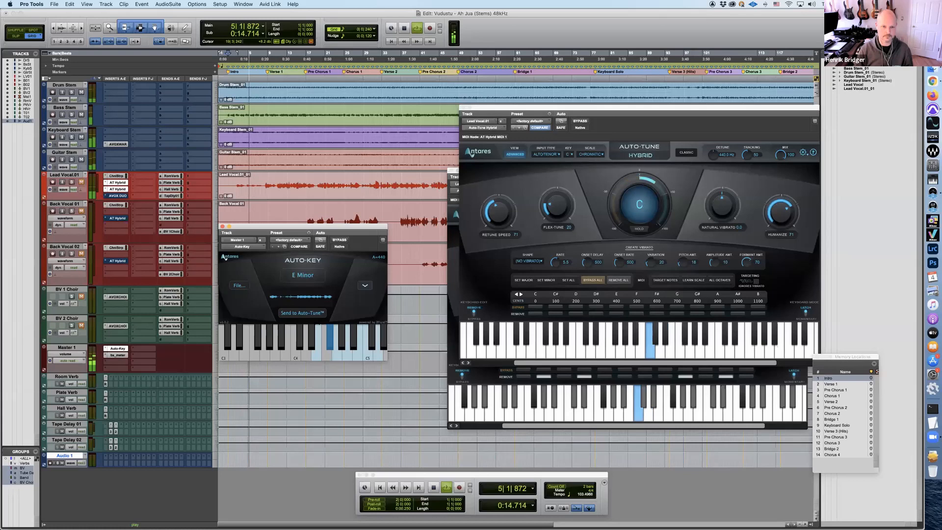
{"action": "key", "text": "space"}
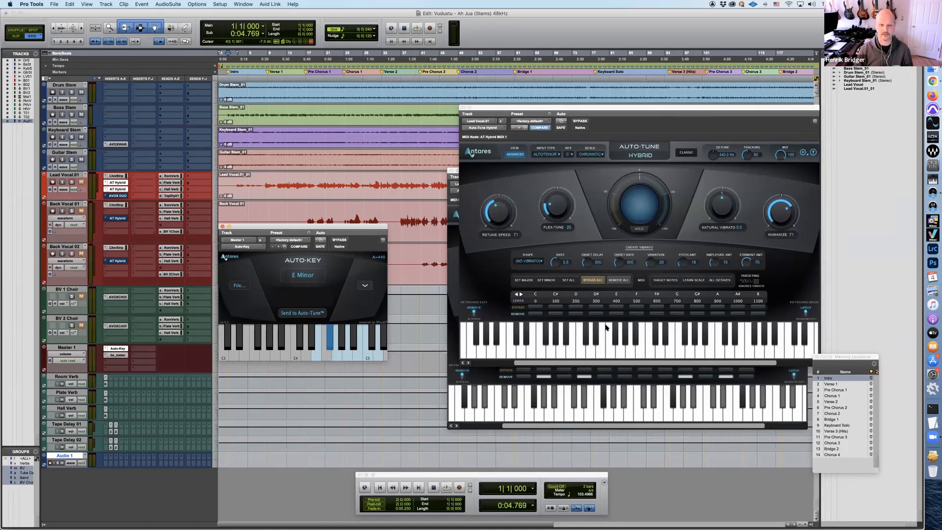
Send the E minor key detected by Auto-Key to both lead vocal Auto-Tune instances, arranging the Auto-Tune window to show both
{"action": "left_click_drag", "start_coordinate": [589, 107], "coordinate": [541, 237]}
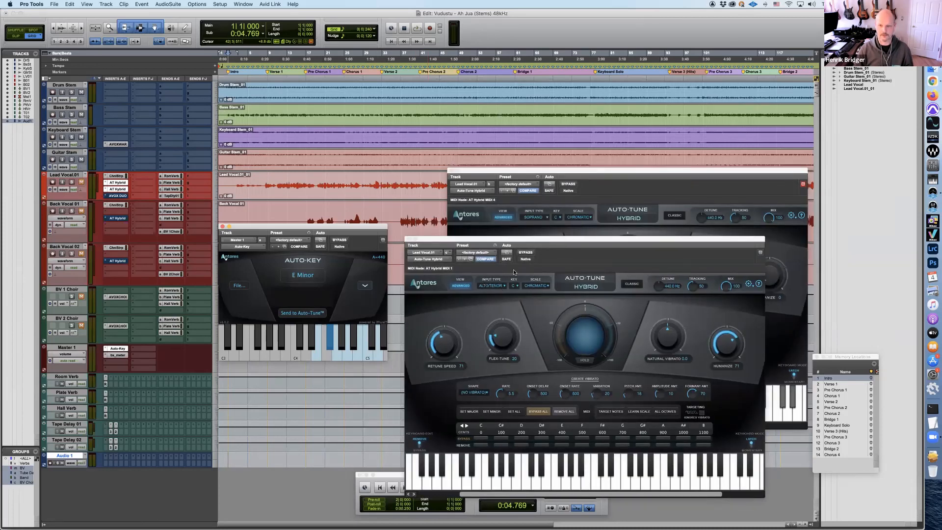
{"action": "left_click", "coordinate": [303, 314]}
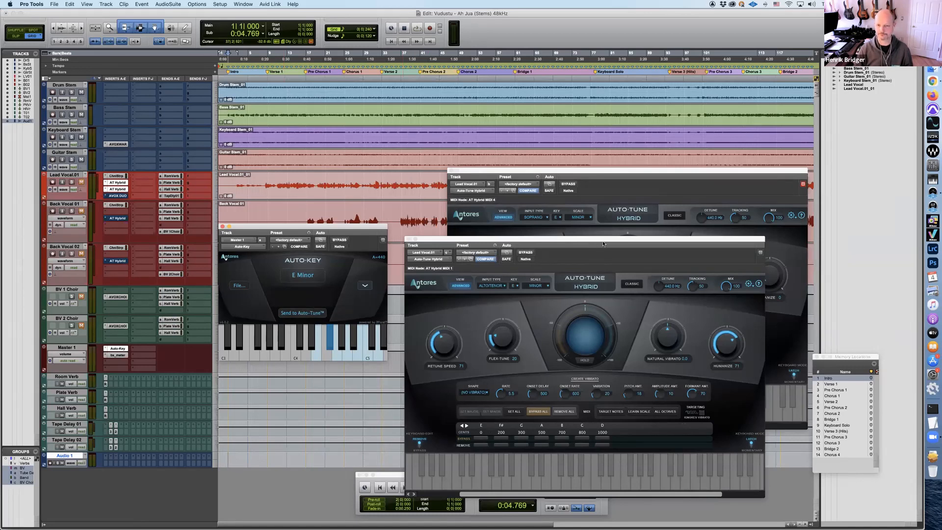
{"action": "mouse_move", "coordinate": [603, 240]}
{"action": "left_mouse_down"}
{"action": "mouse_move", "coordinate": [574, 347]}
{"action": "mouse_move", "coordinate": [359, 312]}
{"action": "mouse_move", "coordinate": [598, 234]}
{"action": "left_mouse_up"}
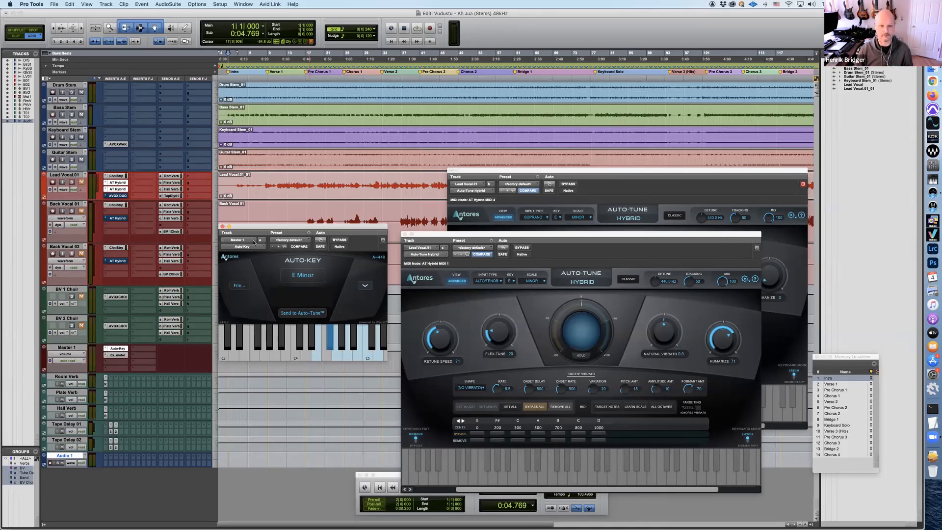
Close Auto-Key, make its insert on Master 1 inactive, and move the Alto/Tenor Auto-Tune window clear of the other one
{"action": "left_click", "coordinate": [222, 227]}
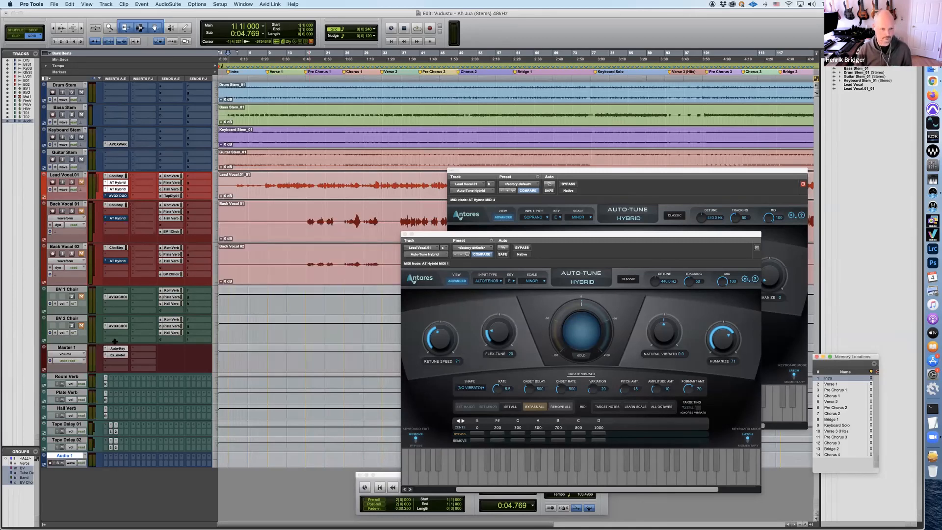
{"action": "left_click", "coordinate": [119, 350], "text": "ctrl+super"}
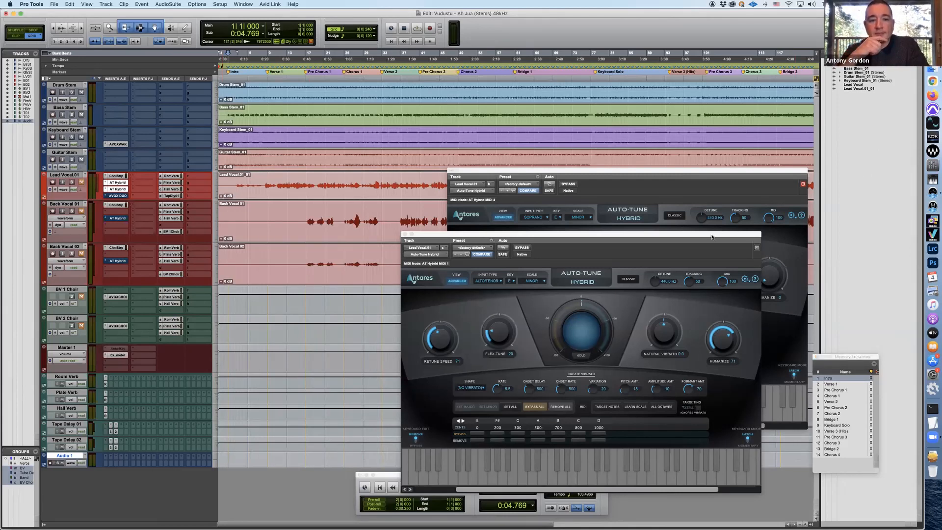
{"action": "left_click_drag", "start_coordinate": [714, 238], "coordinate": [520, 313]}
{"action": "left_click_drag", "start_coordinate": [505, 242], "coordinate": [533, 142]}
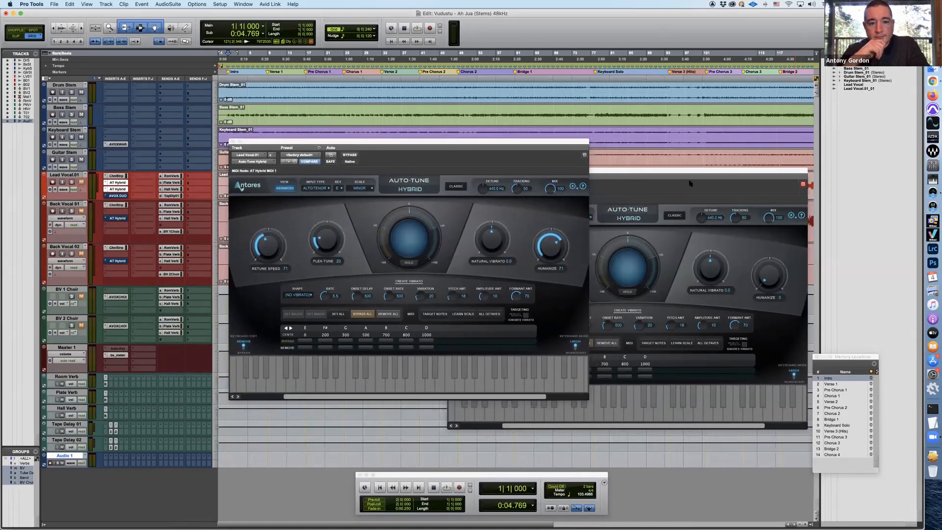
Close the Soprano Auto-Tune, make its insert on the lead vocal inactive, and reposition the remaining Auto-Tune window
{"action": "left_click", "coordinate": [687, 173]}
{"action": "left_click_drag", "start_coordinate": [684, 172], "coordinate": [619, 133]}
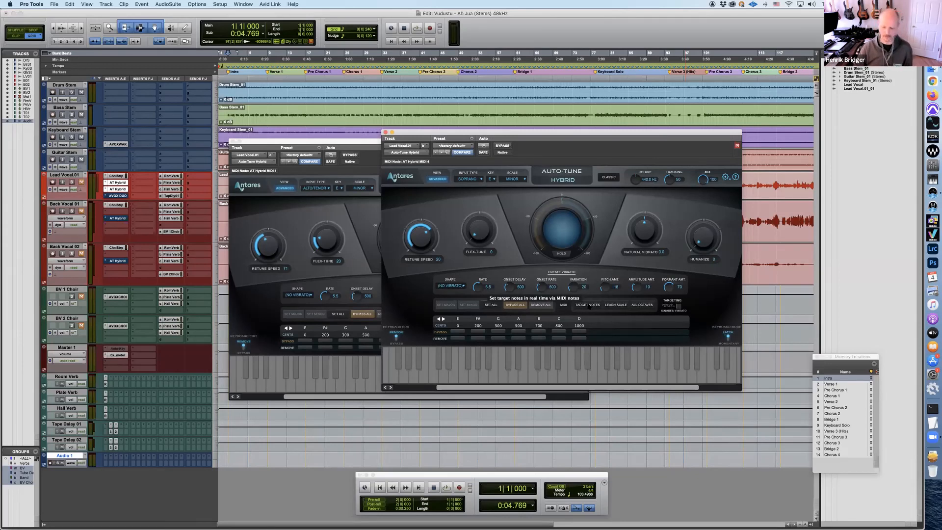
{"action": "left_click", "coordinate": [385, 132]}
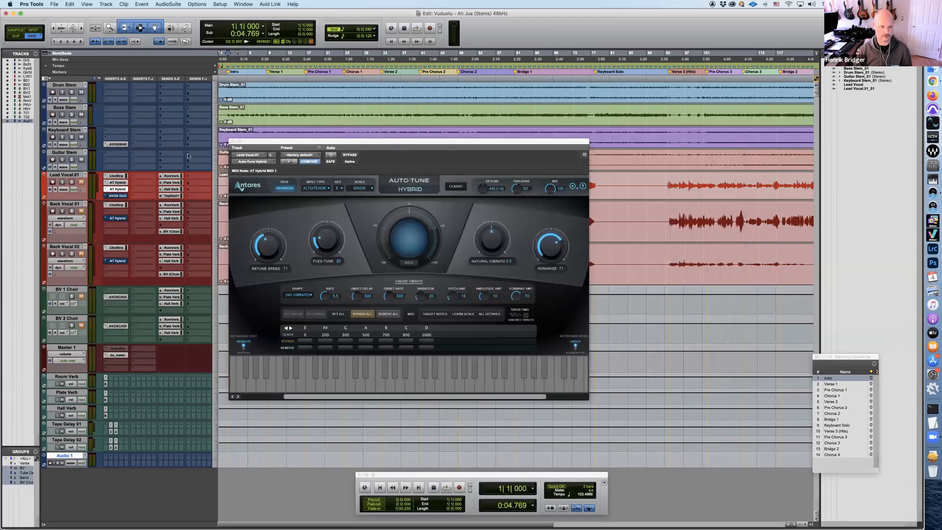
{"action": "left_click", "coordinate": [120, 183], "text": "ctrl+super"}
{"action": "left_click_drag", "start_coordinate": [407, 143], "coordinate": [524, 198]}
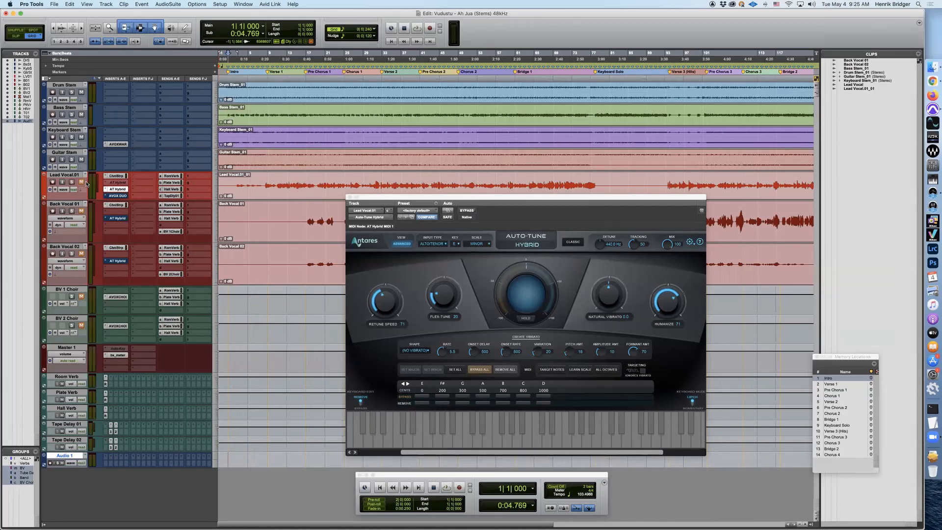
Reactivate and reopen the Soprano Auto-Tune, arrange both Auto-Tune windows to show their key settings, and reactivate Auto-Key on Master 1
{"action": "left_click", "coordinate": [118, 183], "text": "ctrl+super"}
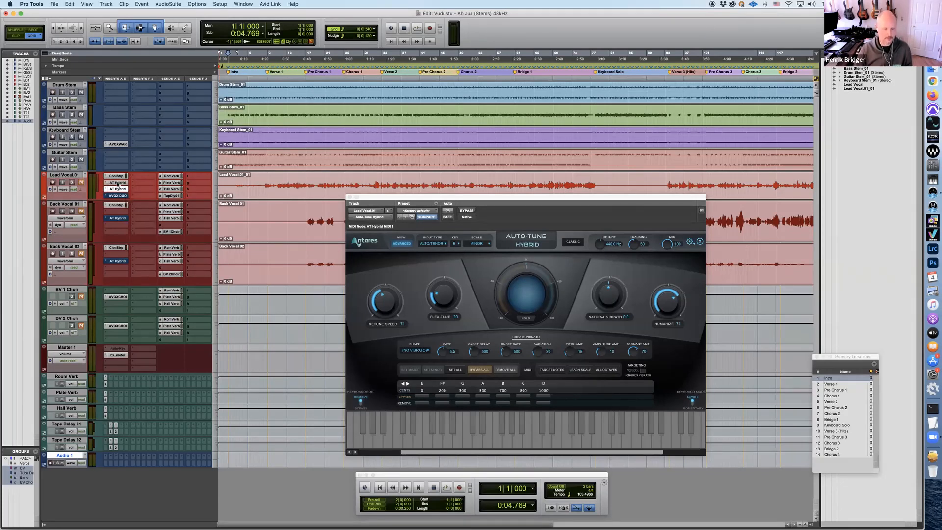
{"action": "left_click", "coordinate": [117, 183]}
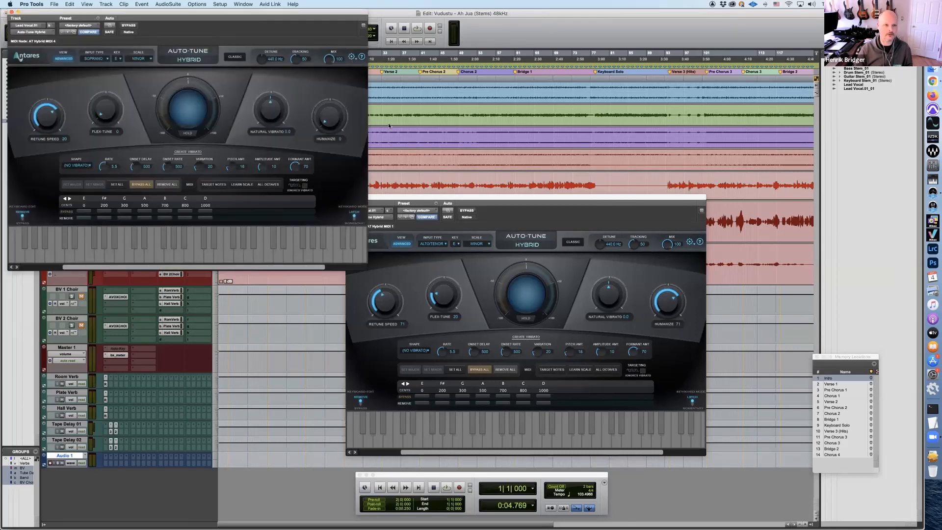
{"action": "left_click_drag", "start_coordinate": [135, 44], "coordinate": [625, 296]}
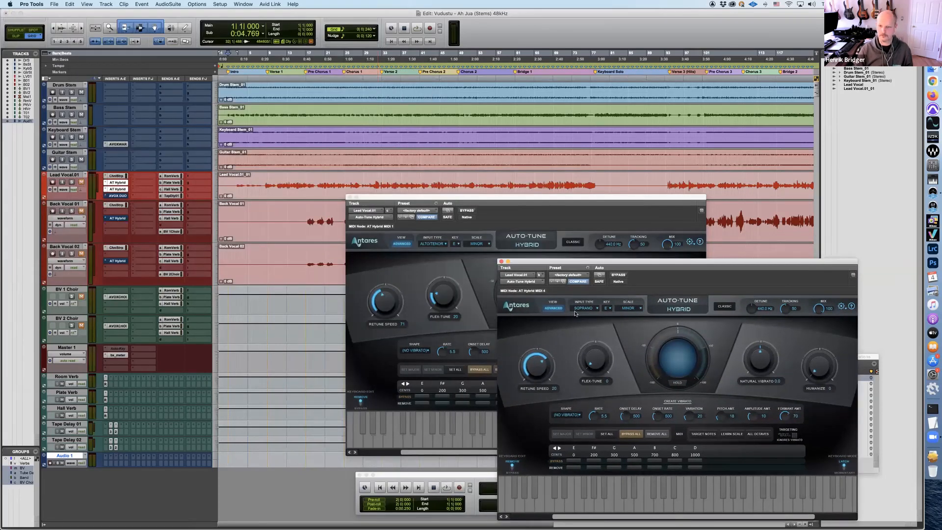
{"action": "left_click_drag", "start_coordinate": [560, 202], "coordinate": [468, 103]}
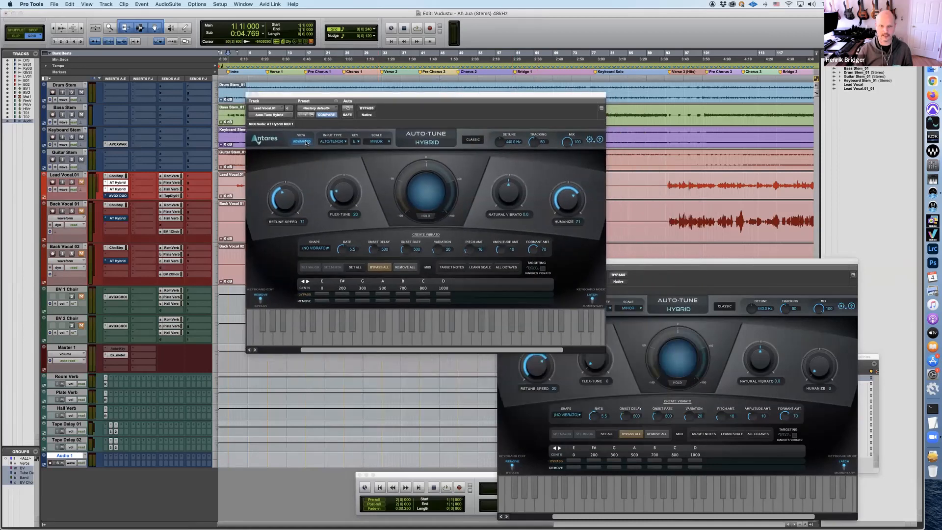
{"action": "left_click_drag", "start_coordinate": [744, 265], "coordinate": [630, 162]}
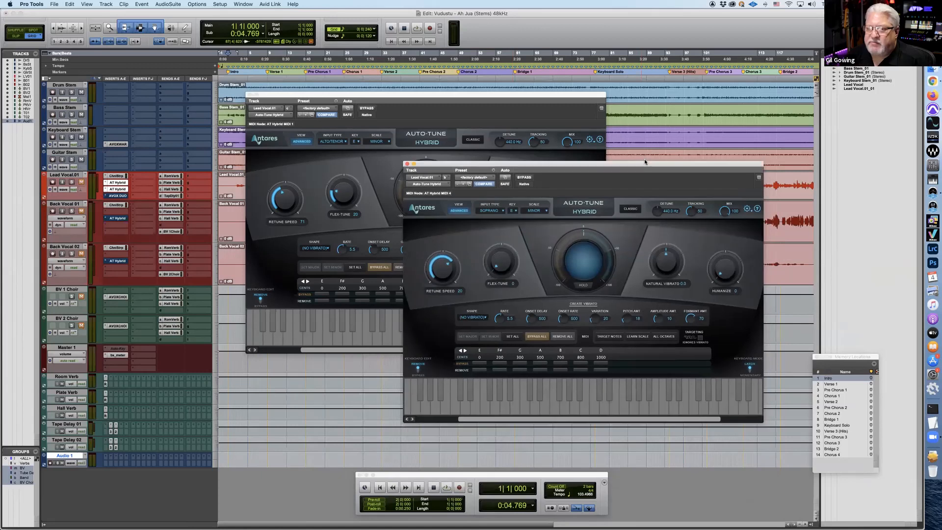
{"action": "left_click", "coordinate": [115, 349], "text": "ctrl+super"}
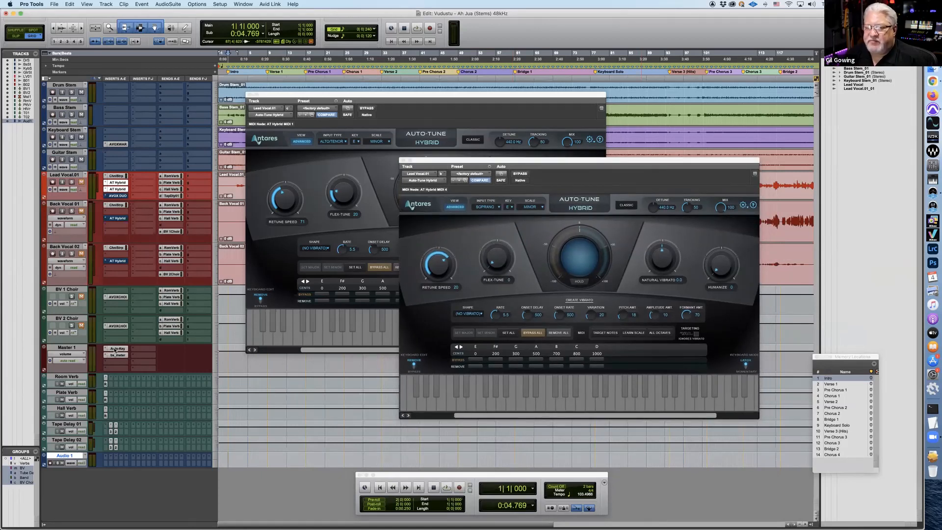
Set the Alto/Tenor Auto-Tune to the key of C# with the minor scale
{"action": "left_click", "coordinate": [373, 141]}
{"action": "left_click", "coordinate": [376, 157]}
{"action": "left_click", "coordinate": [354, 143]}
{"action": "left_click", "coordinate": [359, 157]}
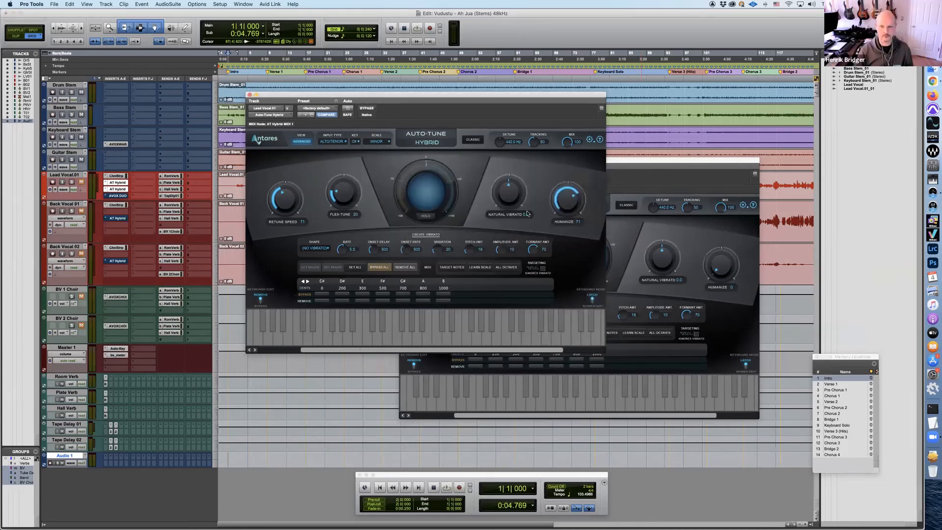
Set the Soprano Auto-Tune's key to C# and its scale to LING LN
{"action": "left_click", "coordinate": [669, 182]}
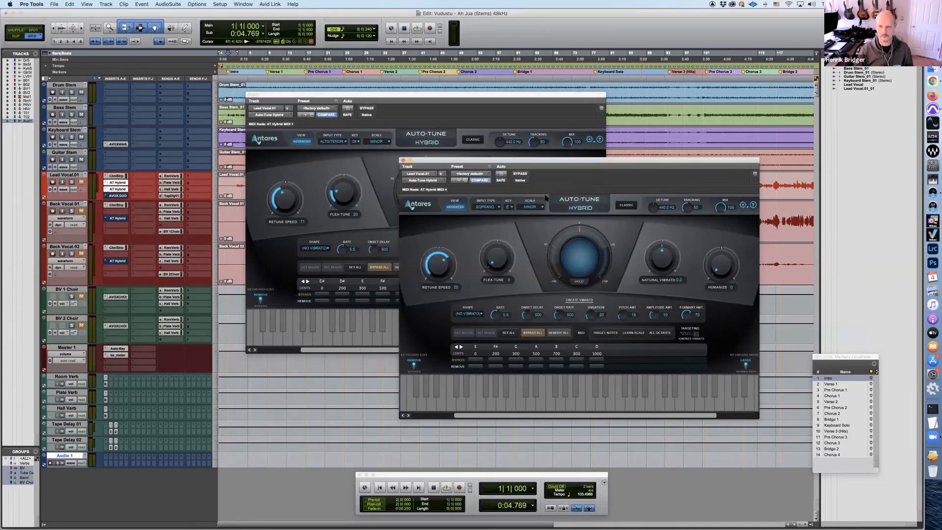
{"action": "left_click", "coordinate": [509, 206]}
{"action": "left_click", "coordinate": [514, 223]}
{"action": "left_click", "coordinate": [530, 207]}
{"action": "left_click", "coordinate": [531, 237]}
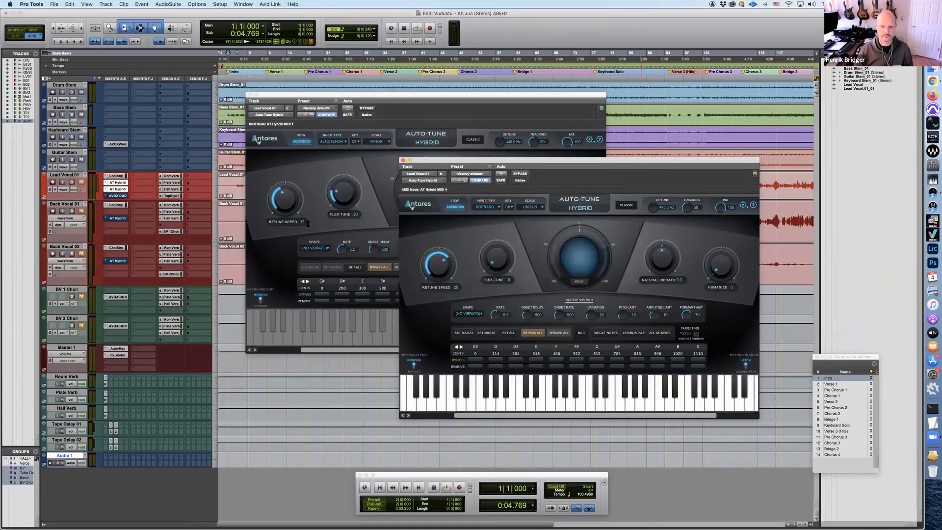
Reopen Auto-Key on Master 1 and place its window beside the two Auto-Tune windows
{"action": "left_click", "coordinate": [116, 348]}
{"action": "left_click", "coordinate": [116, 349]}
{"action": "left_click", "coordinate": [115, 349], "text": "ctrl+super"}
{"action": "left_click", "coordinate": [116, 349]}
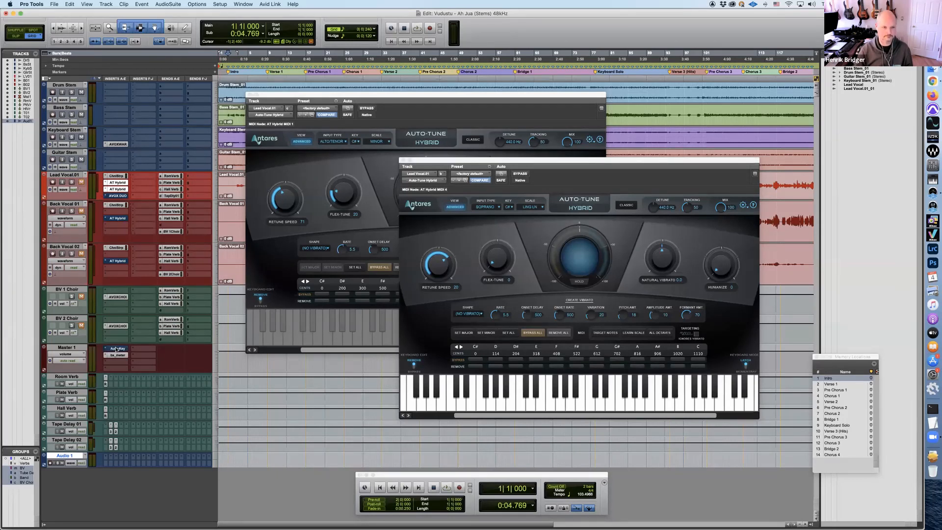
{"action": "left_click", "coordinate": [117, 349]}
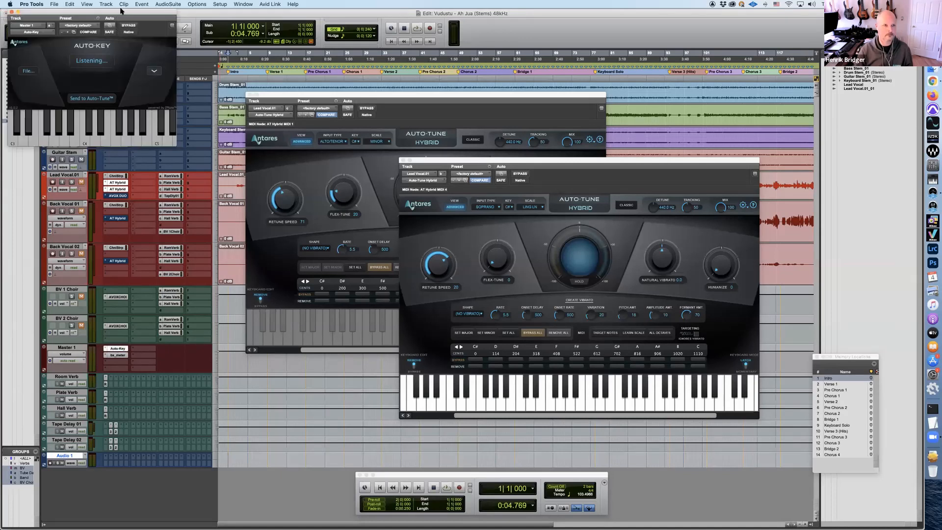
{"action": "left_click_drag", "start_coordinate": [123, 12], "coordinate": [214, 160]}
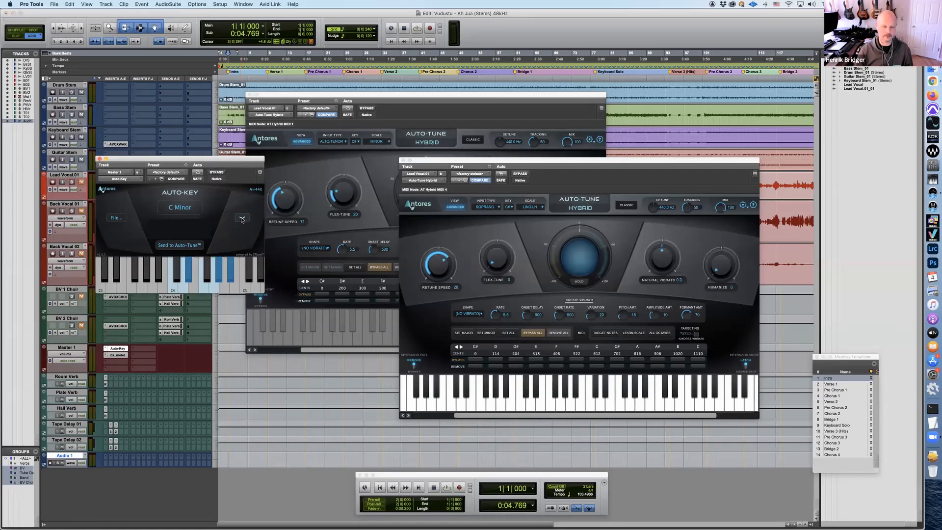
Select E Minor manually as Auto-Key's key and send it to the Auto-Tune instances
{"action": "left_click", "coordinate": [241, 218]}
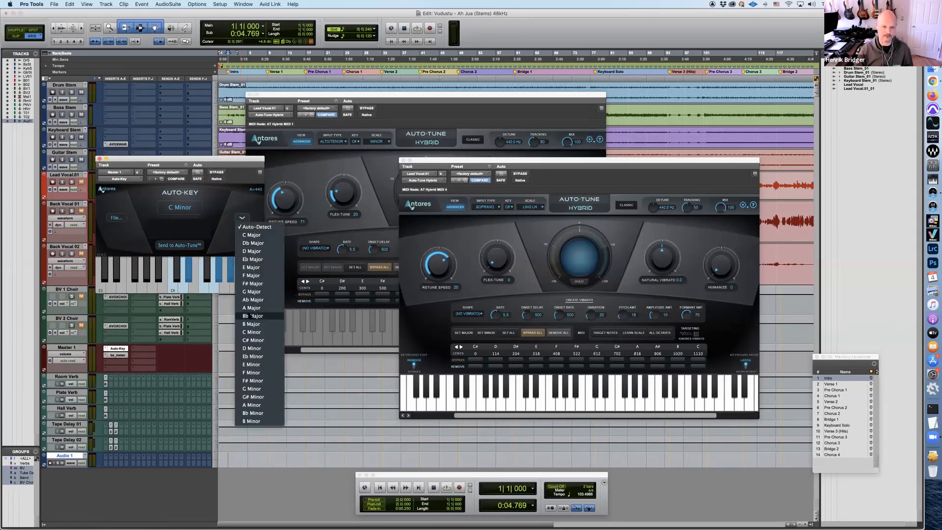
{"action": "left_click", "coordinate": [255, 364]}
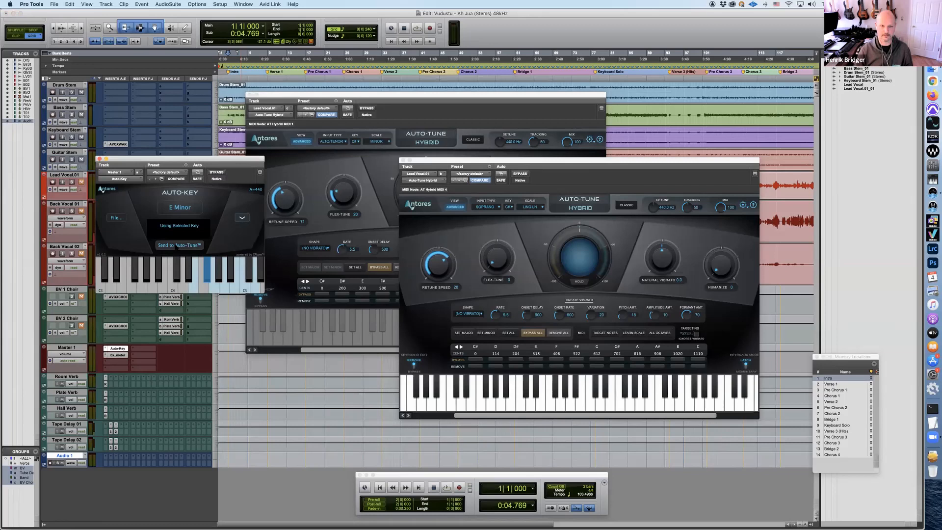
{"action": "left_click", "coordinate": [175, 246]}
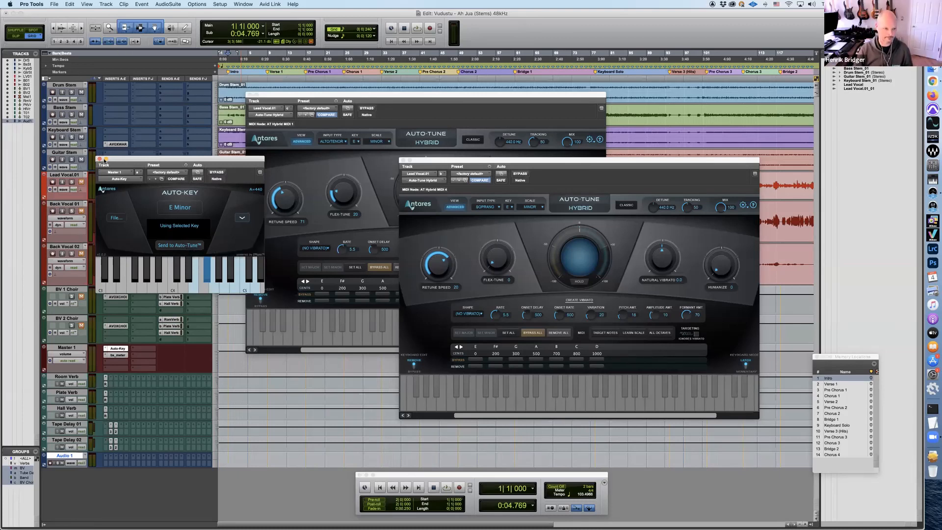
Close and deactivate Auto-Key and the Soprano Auto-Tune, and move the Alto/Tenor Auto-Tune window below the lead vocal waveform
{"action": "left_click", "coordinate": [99, 159]}
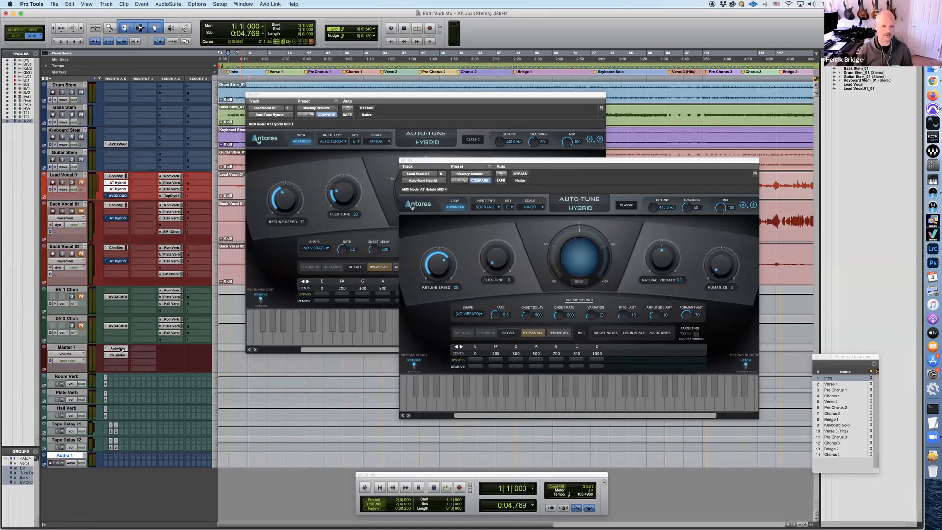
{"action": "left_click", "coordinate": [116, 349], "text": "ctrl+super"}
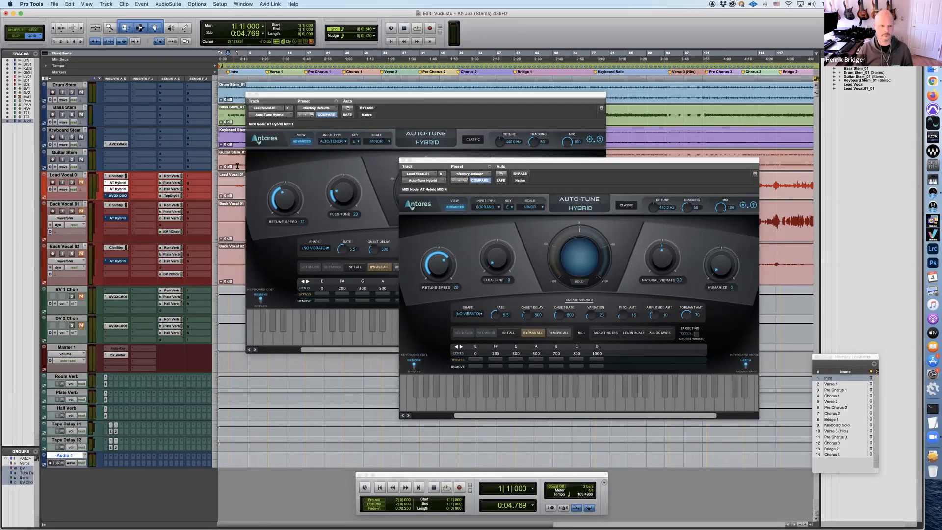
{"action": "left_click", "coordinate": [119, 185], "text": "ctrl+super"}
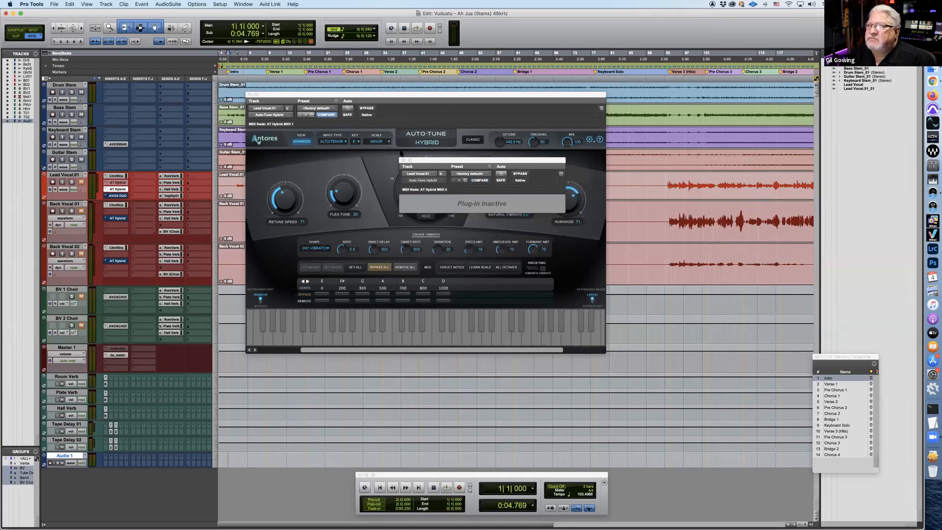
{"action": "left_click", "coordinate": [403, 160]}
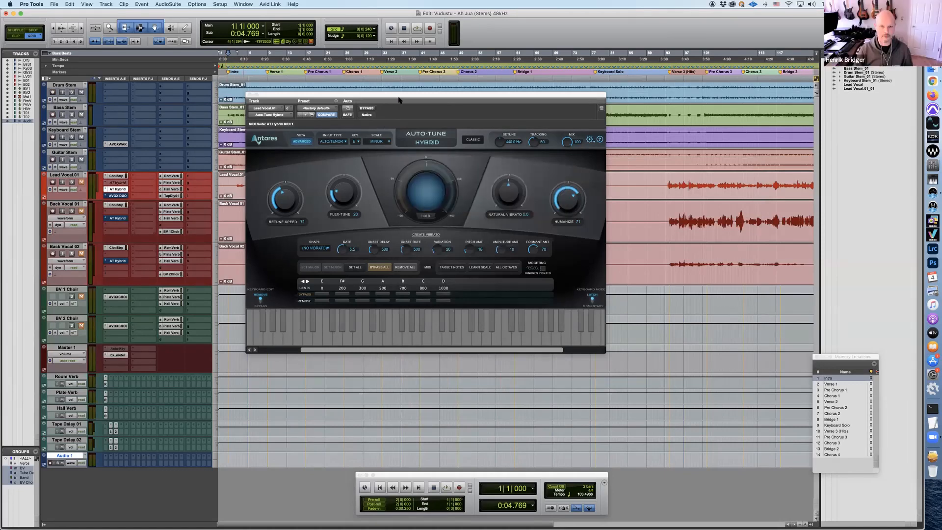
{"action": "left_click_drag", "start_coordinate": [399, 101], "coordinate": [511, 212]}
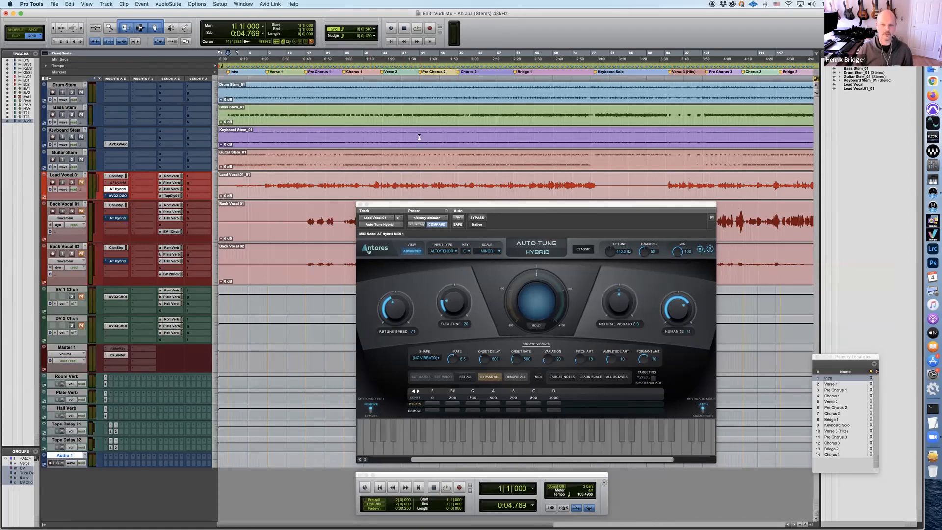
{"action": "left_click_drag", "start_coordinate": [416, 205], "coordinate": [360, 250]}
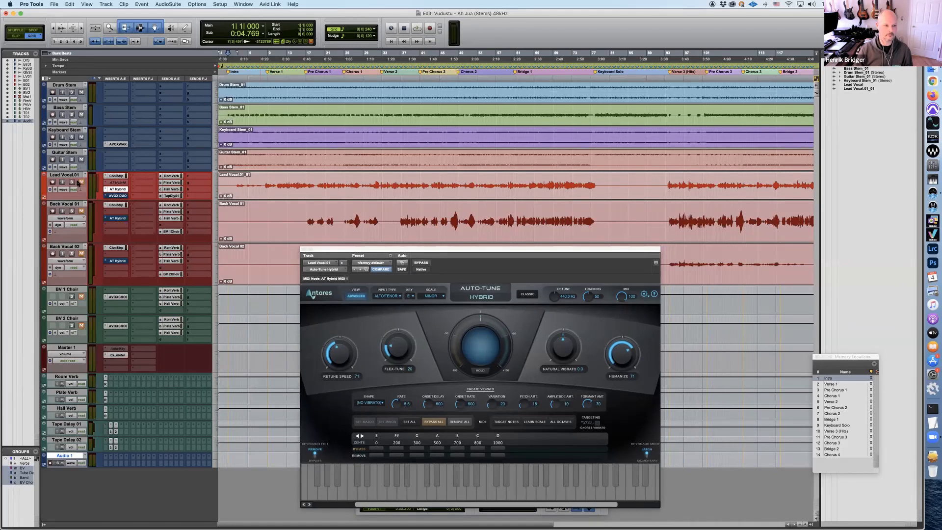
Play the song from Pre Chorus 2 to compare the lead vocal with Auto-Tune on and bypassed, stop, and turn bypass off
{"action": "left_click", "coordinate": [421, 72]}
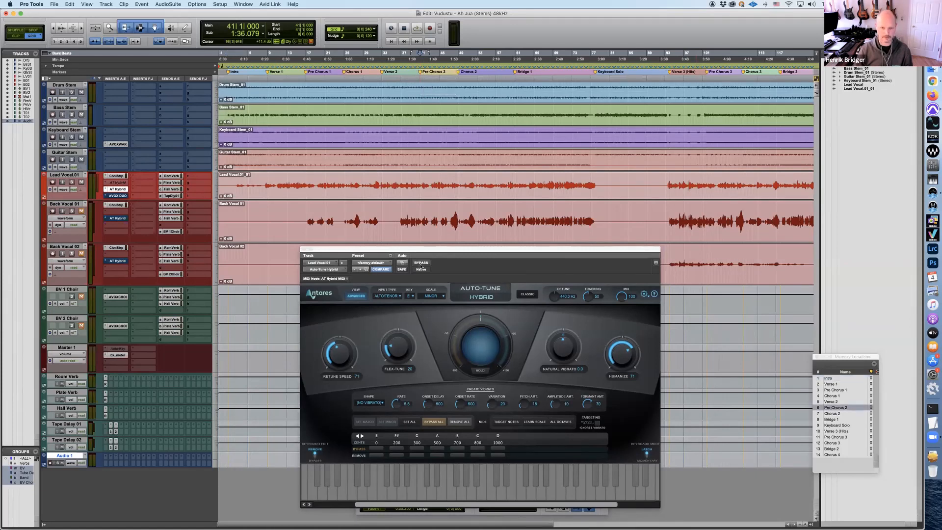
{"action": "key", "text": "space"}
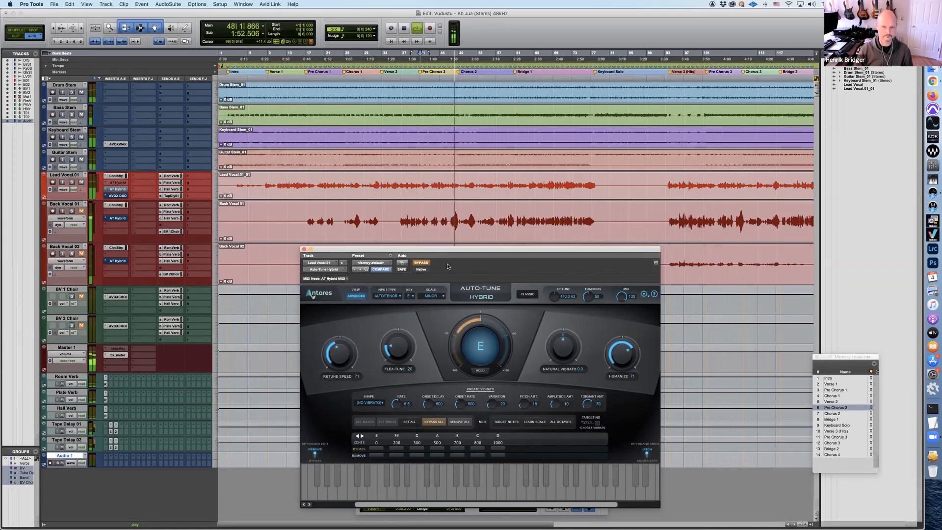
{"action": "key", "text": "space"}
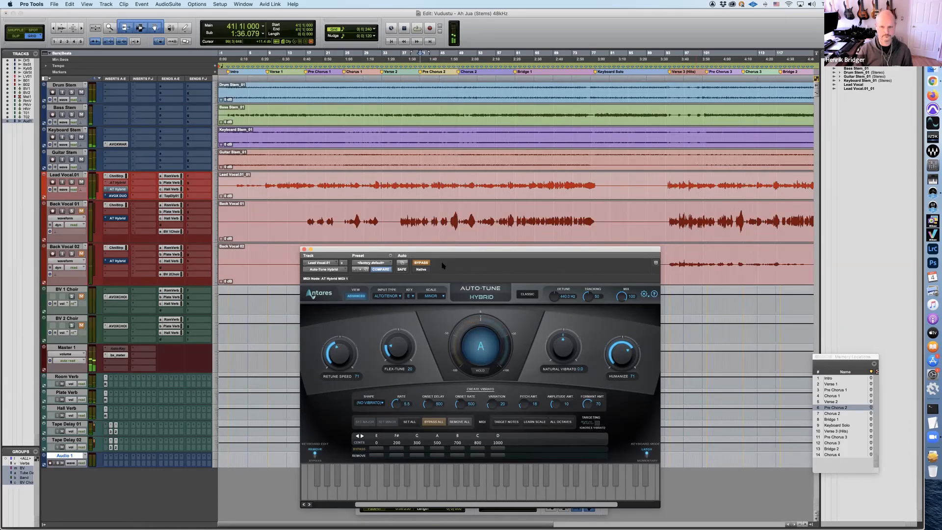
{"action": "left_click", "coordinate": [422, 262]}
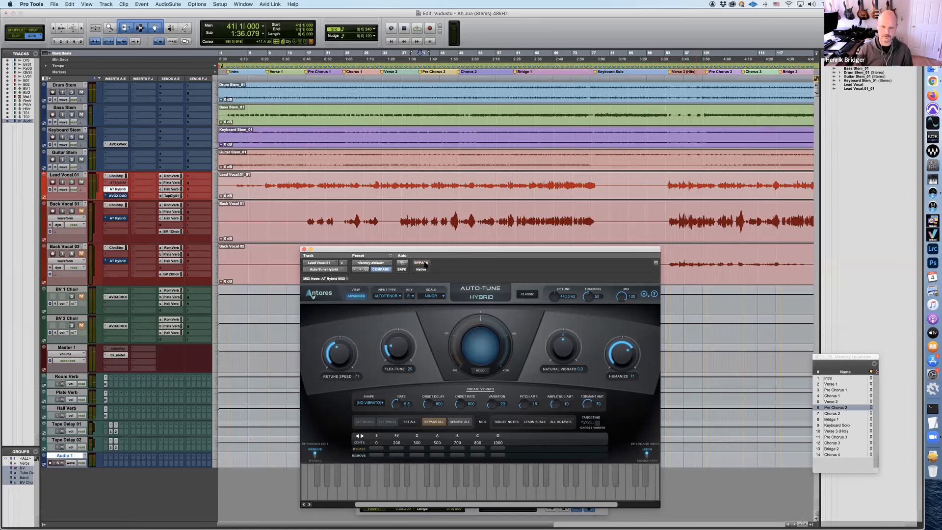
{"action": "left_click_drag", "start_coordinate": [472, 250], "coordinate": [472, 241]}
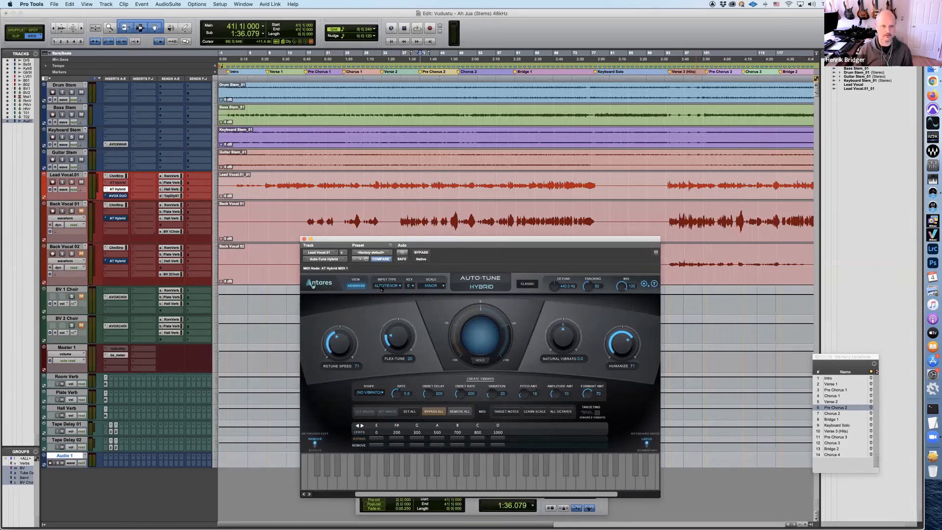
Play the song from Pre Chorus 2, change the lead vocal Auto-Tune's scale to Chromatic during playback, and stop
{"action": "key", "text": "space"}
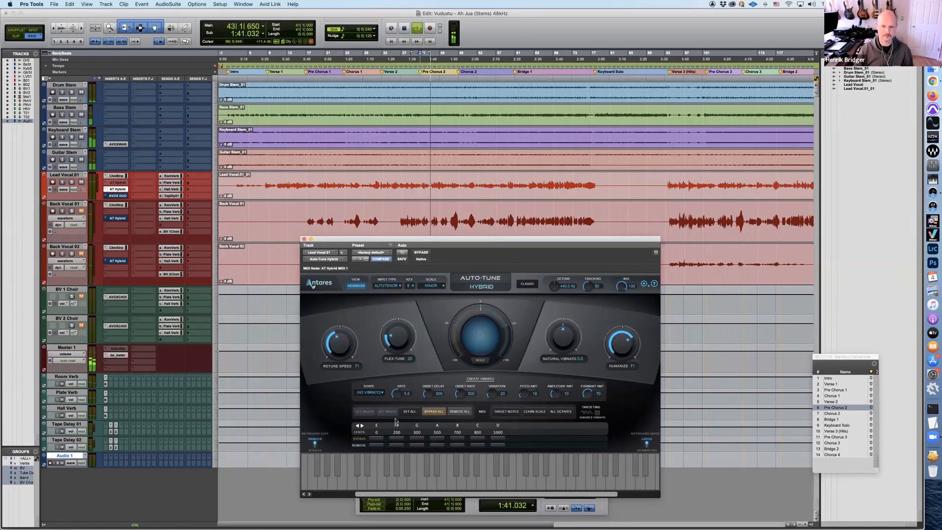
{"action": "left_click", "coordinate": [431, 287]}
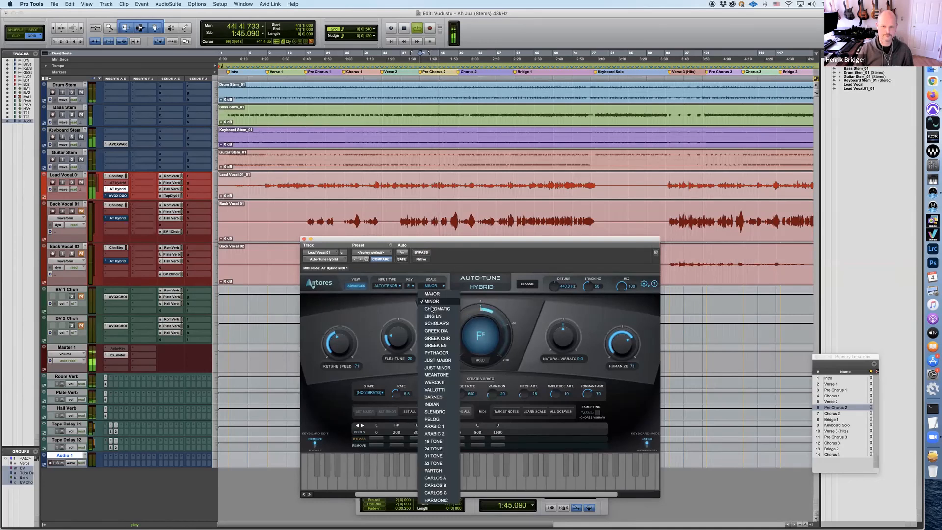
{"action": "left_click", "coordinate": [433, 308]}
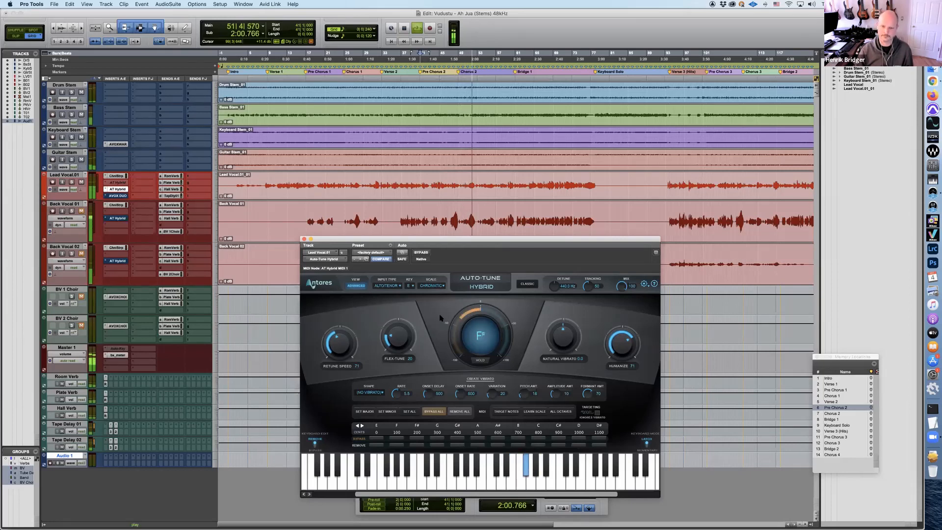
{"action": "key", "text": "space"}
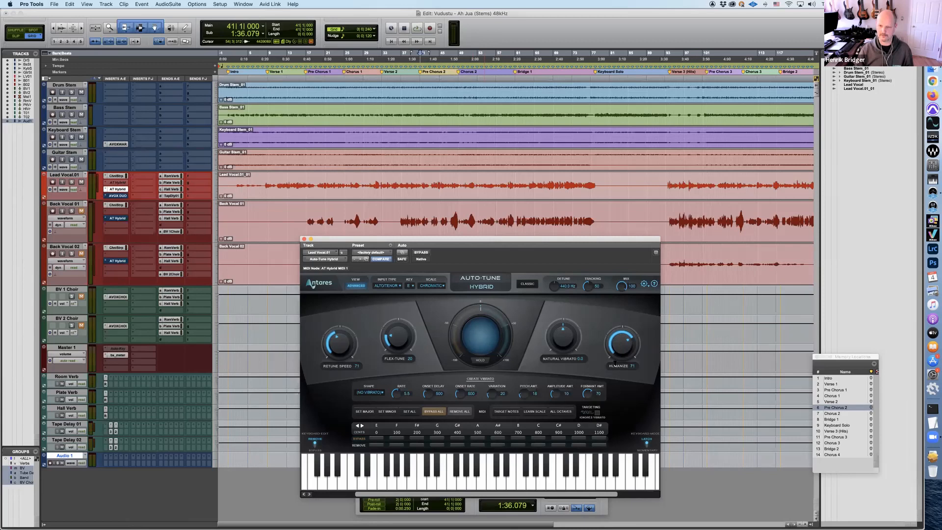
Set the lead vocal Auto-Tune's Humanize to 0, play from around the start of Chorus 2, and stop
{"action": "left_click_drag", "start_coordinate": [617, 346], "coordinate": [624, 446]}
{"action": "left_click", "coordinate": [464, 170]}
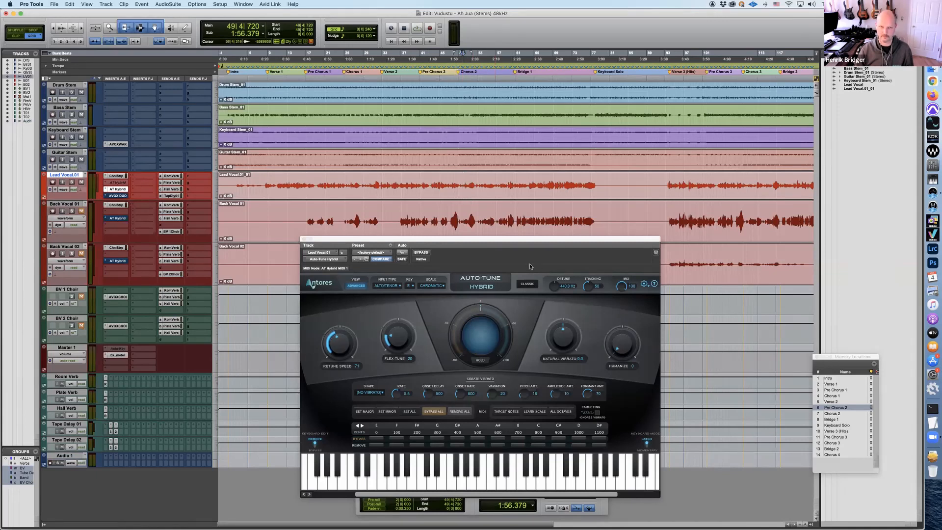
{"action": "key", "text": "space"}
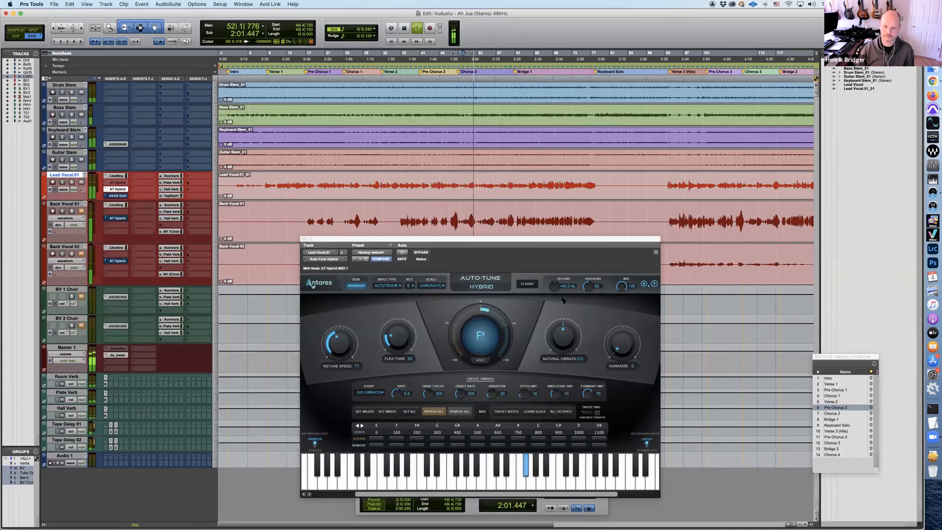
{"action": "key", "text": "space"}
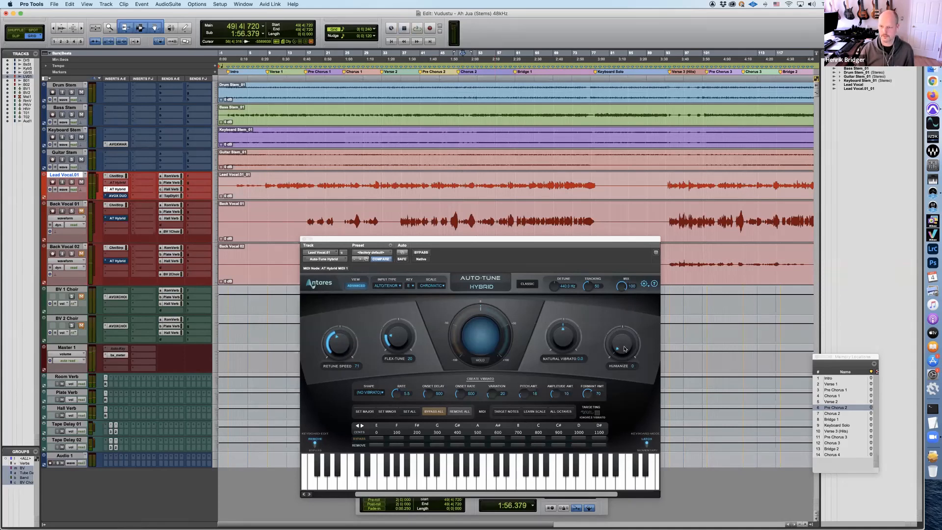
Set the lead vocal Auto-Tune's Humanize to 72, move its window up over the upper tracks, and close it
{"action": "left_click_drag", "start_coordinate": [621, 349], "coordinate": [624, 287]}
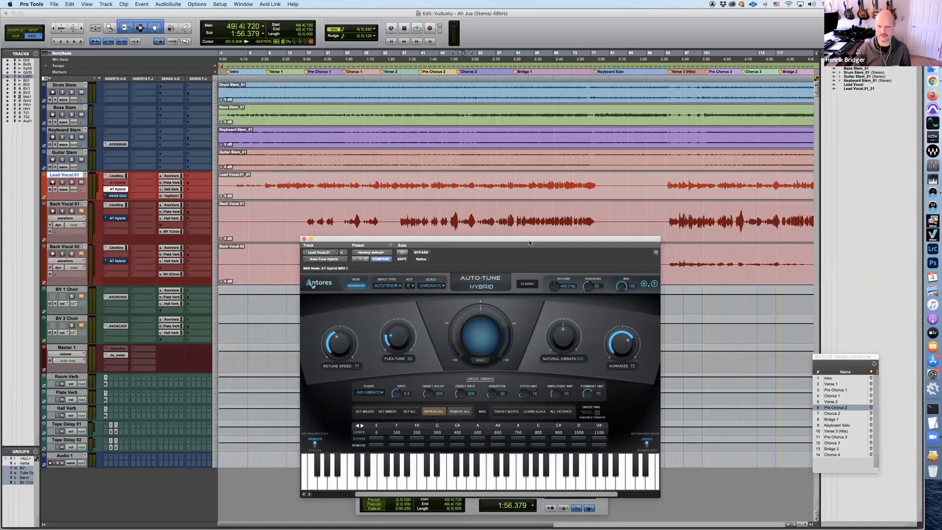
{"action": "left_click_drag", "start_coordinate": [529, 241], "coordinate": [533, 234]}
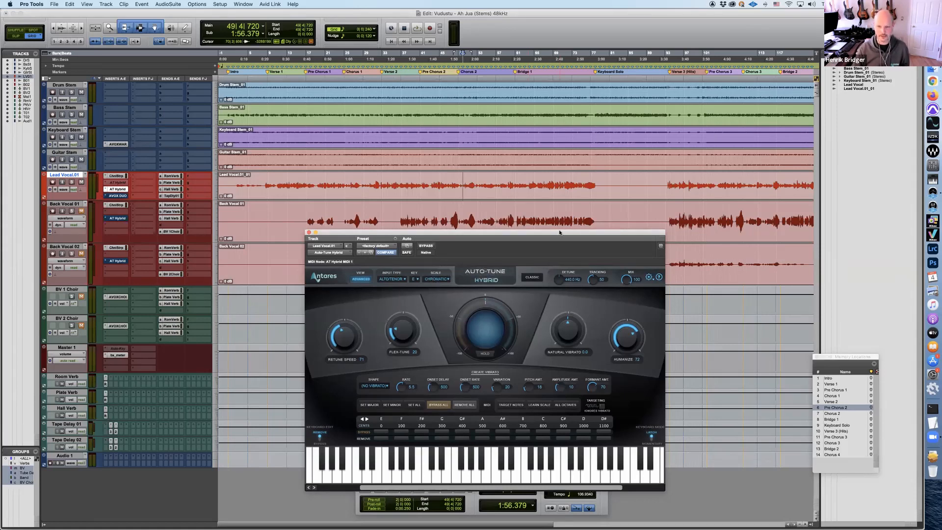
{"action": "left_click_drag", "start_coordinate": [560, 232], "coordinate": [549, 212]}
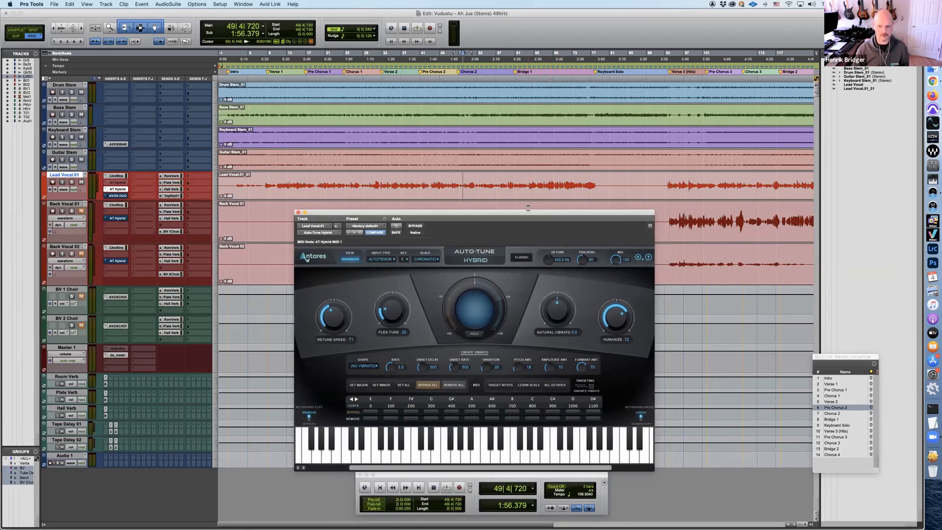
{"action": "left_click_drag", "start_coordinate": [528, 209], "coordinate": [539, 133]}
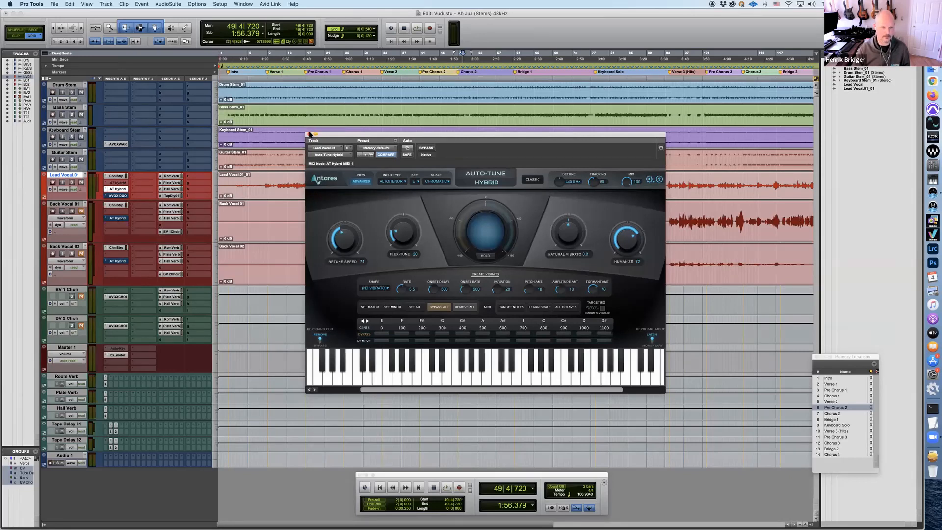
{"action": "left_click", "coordinate": [310, 133]}
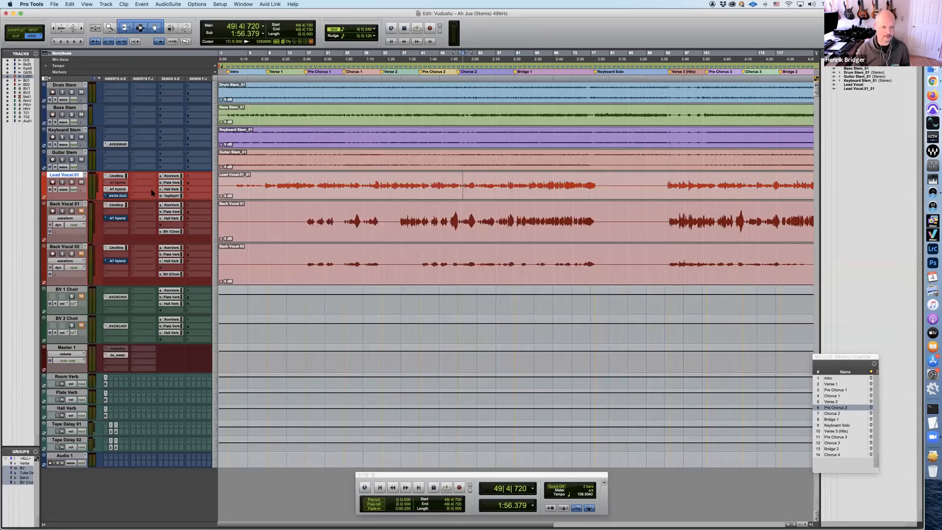
Take the Auto-Tune Hybrid inserts on Back Vocal 01 and Back Vocal 02 out of bypass and arrange their windows side by side
{"action": "left_click", "coordinate": [120, 219], "text": "super"}
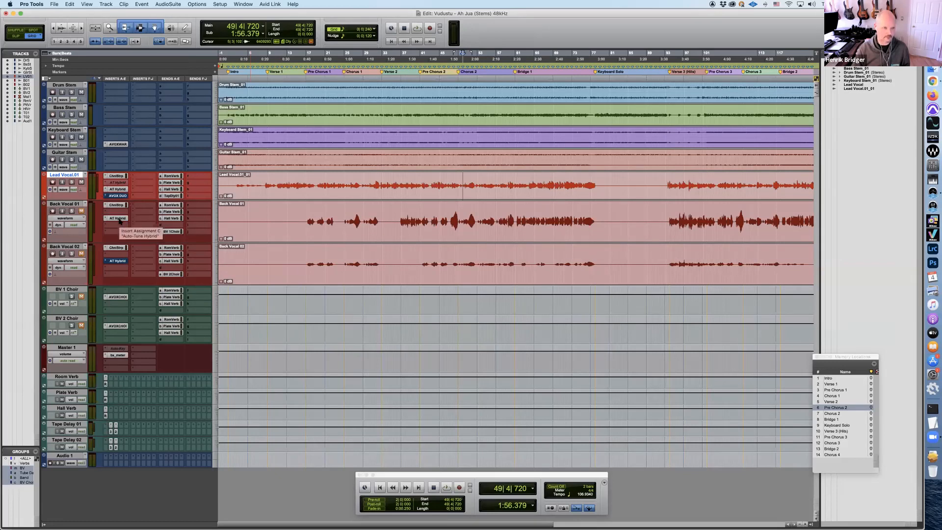
{"action": "left_click", "coordinate": [118, 262], "text": "super"}
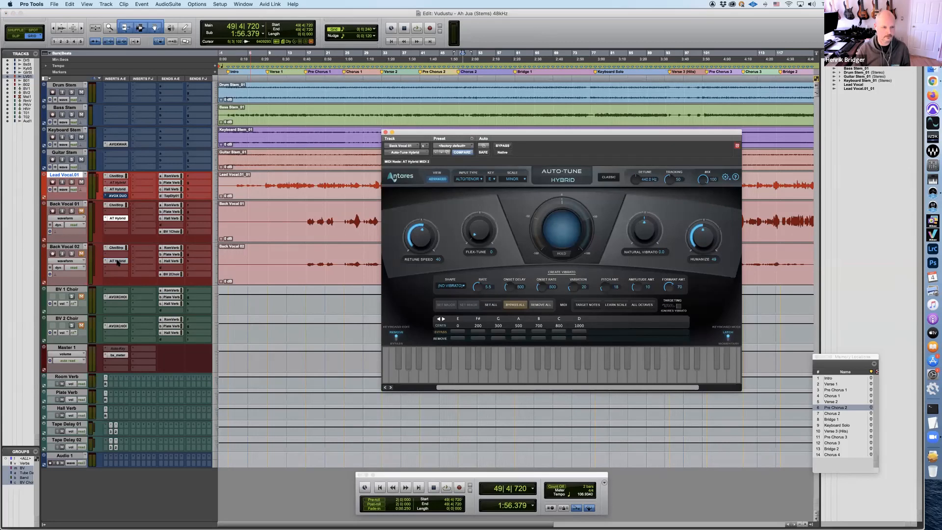
{"action": "left_click_drag", "start_coordinate": [288, 6], "coordinate": [324, 133]}
{"action": "left_click_drag", "start_coordinate": [471, 133], "coordinate": [524, 138]}
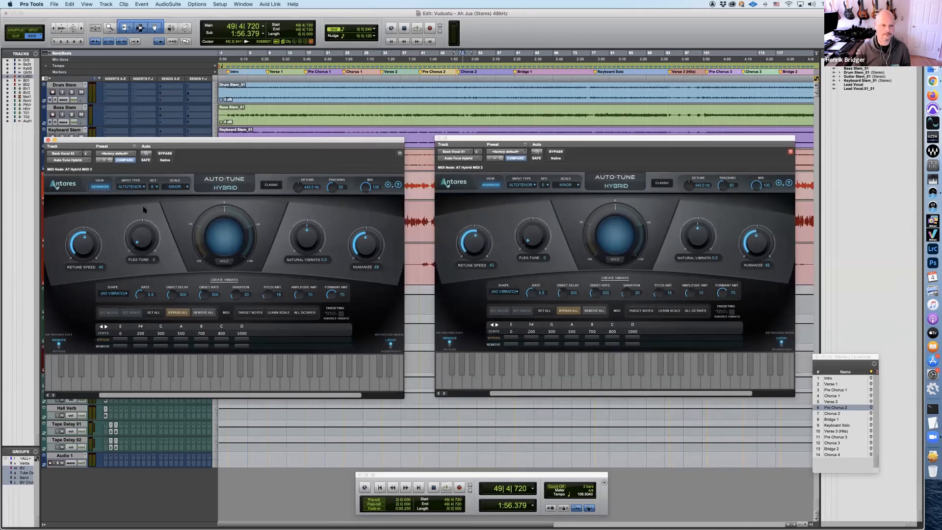
Set the scale to Chromatic in both back vocal Auto-Tune instances and close their windows
{"action": "left_click", "coordinate": [176, 187]}
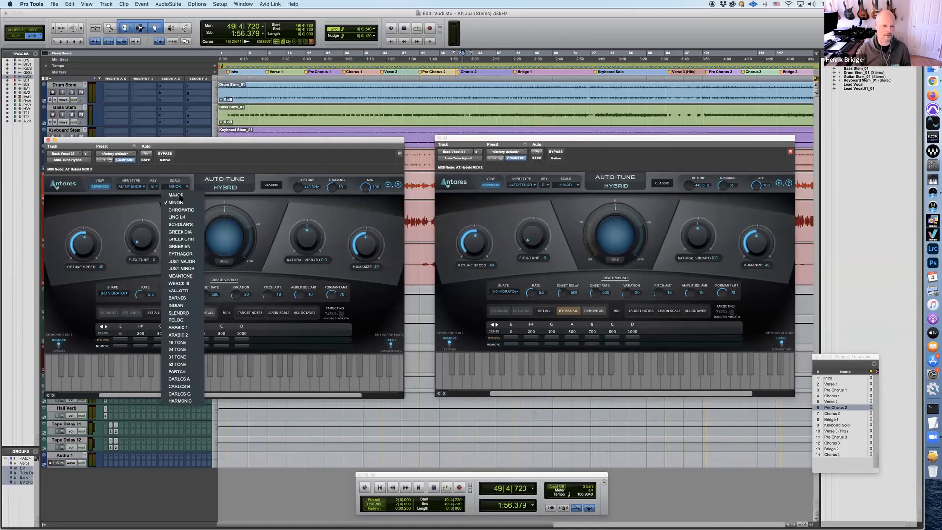
{"action": "left_click", "coordinate": [180, 210]}
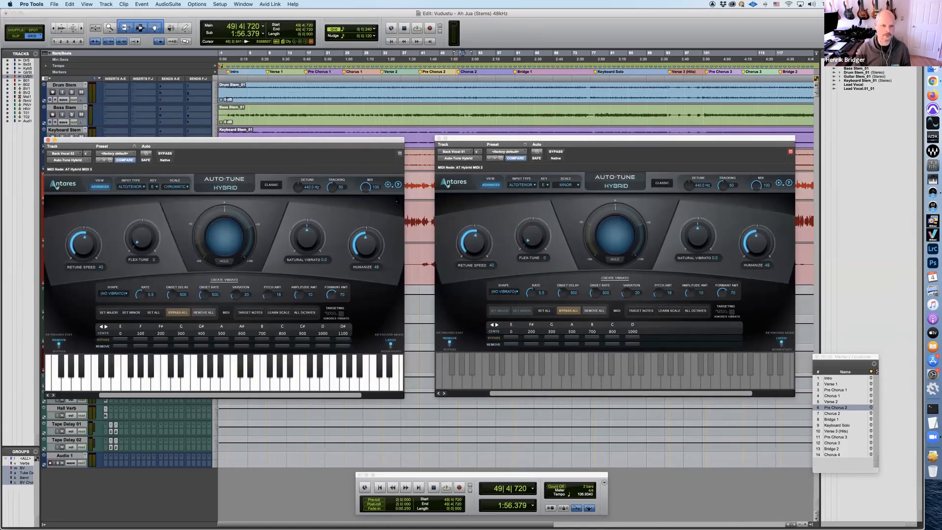
{"action": "left_click", "coordinate": [562, 186]}
{"action": "left_click", "coordinate": [566, 208]}
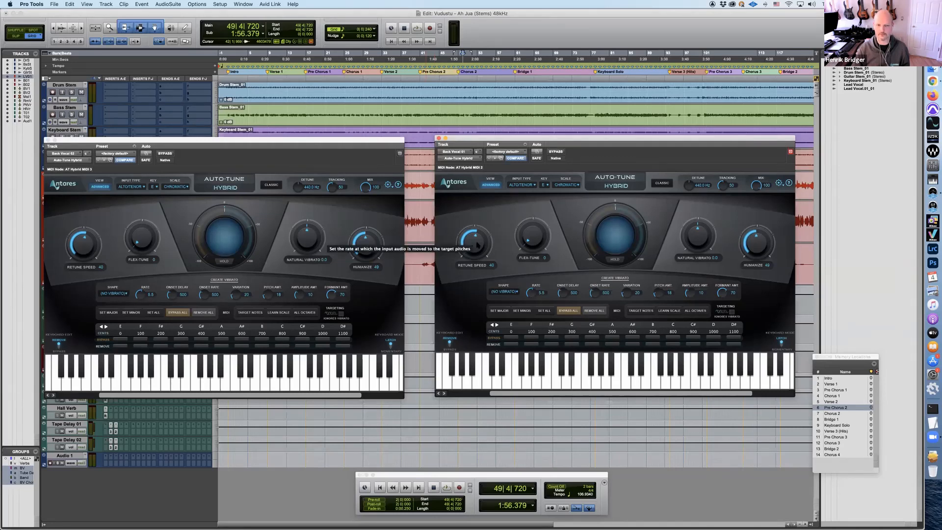
{"action": "left_click", "coordinate": [439, 138]}
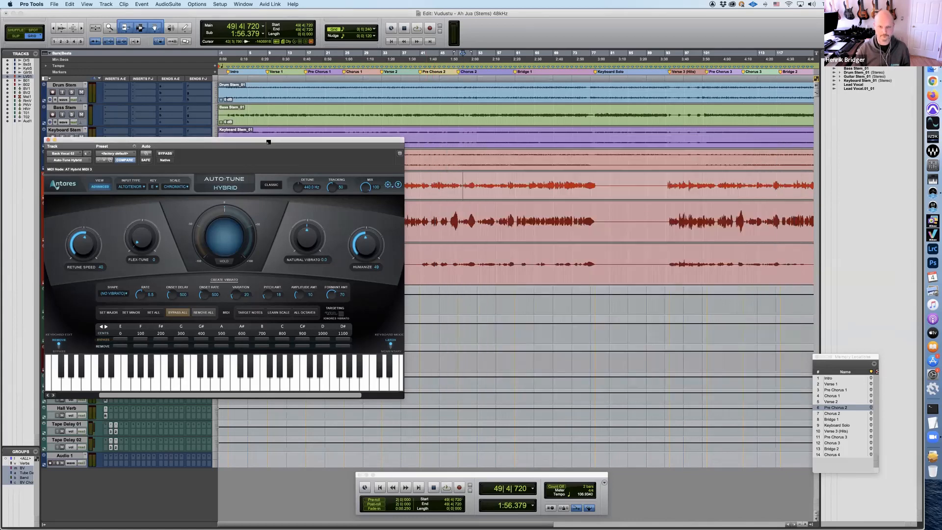
{"action": "left_click", "coordinate": [47, 139]}
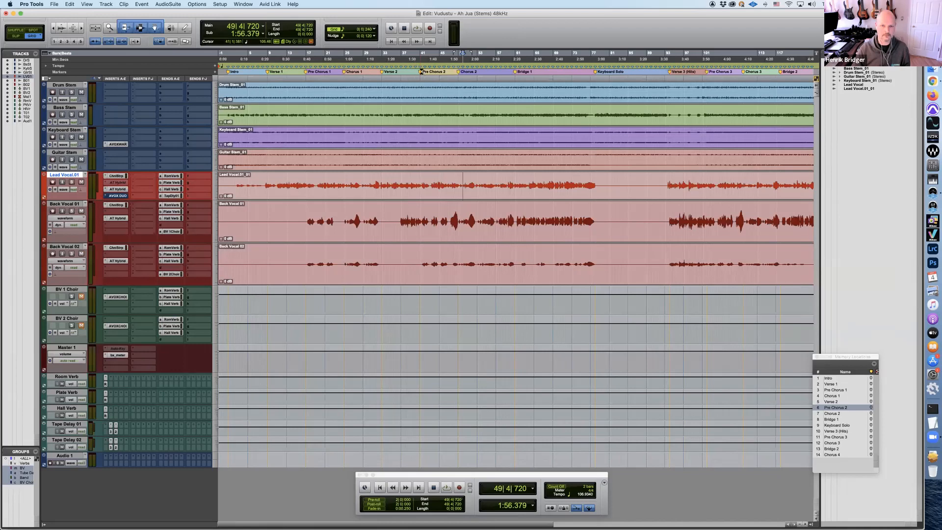
Play the song from Pre Chorus 2 to hear the back vocals with Auto-Tune active, and stop
{"action": "left_click", "coordinate": [422, 73]}
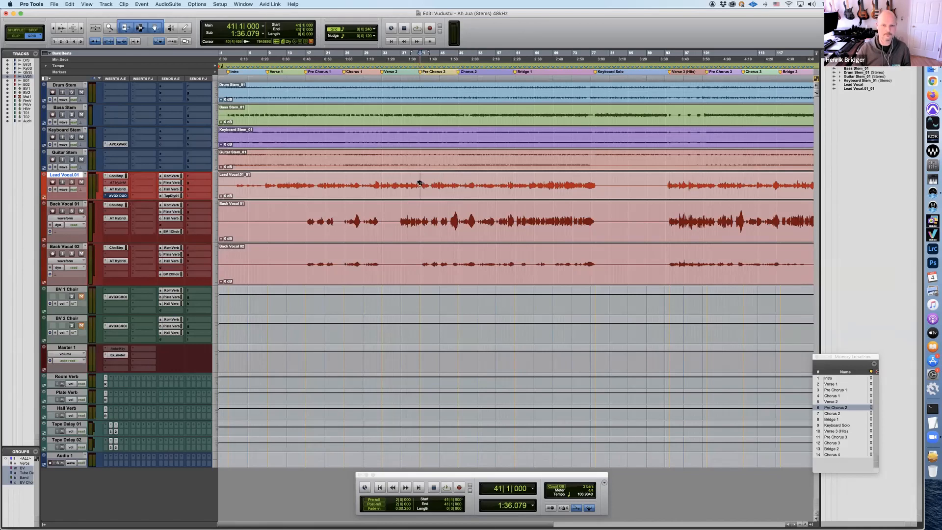
{"action": "key", "text": "space"}
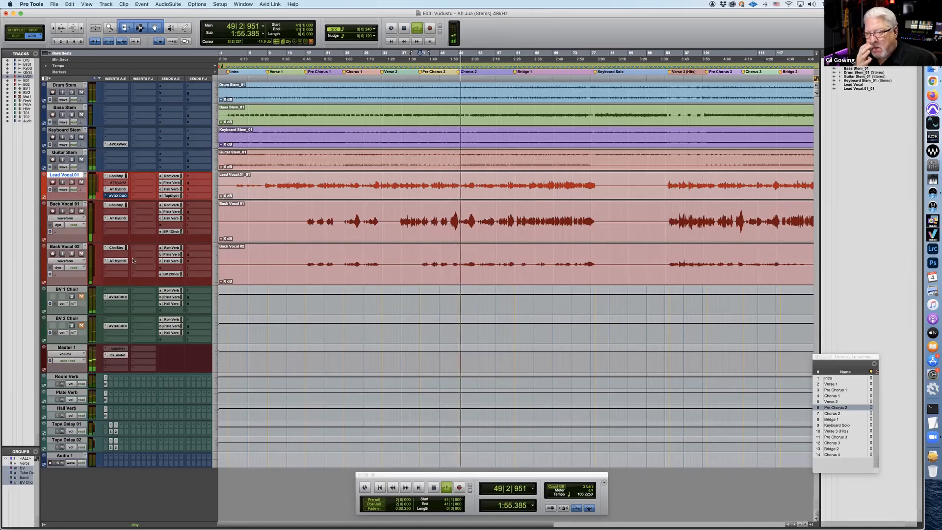
{"action": "key", "text": "space"}
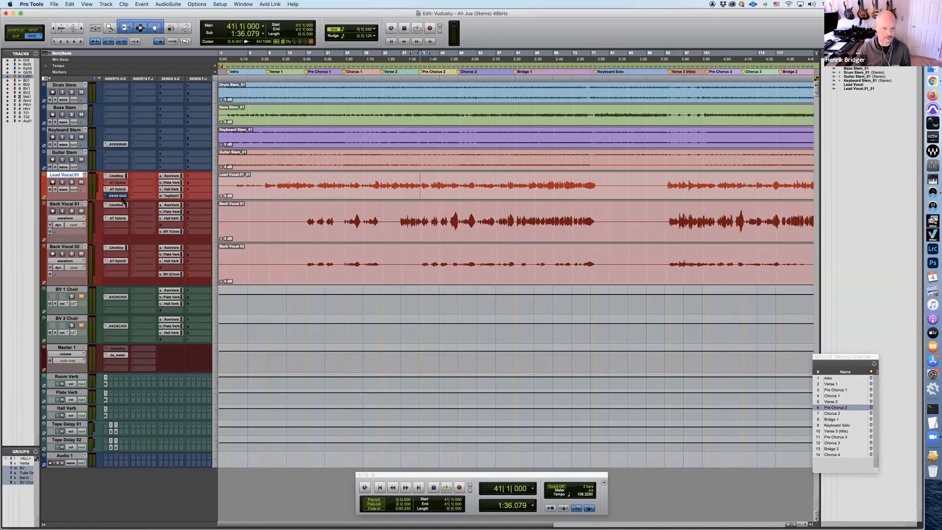
Open AVOX Duo on Lead Vocal.01, move its window below the lead vocal waveform, and solo the lead vocal
{"action": "left_click", "coordinate": [117, 196]}
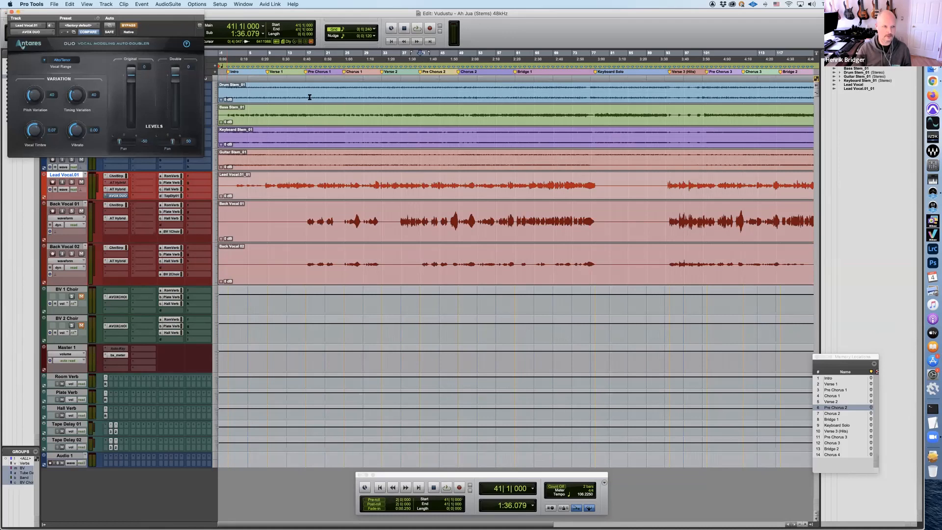
{"action": "left_click_drag", "start_coordinate": [160, 13], "coordinate": [544, 246]}
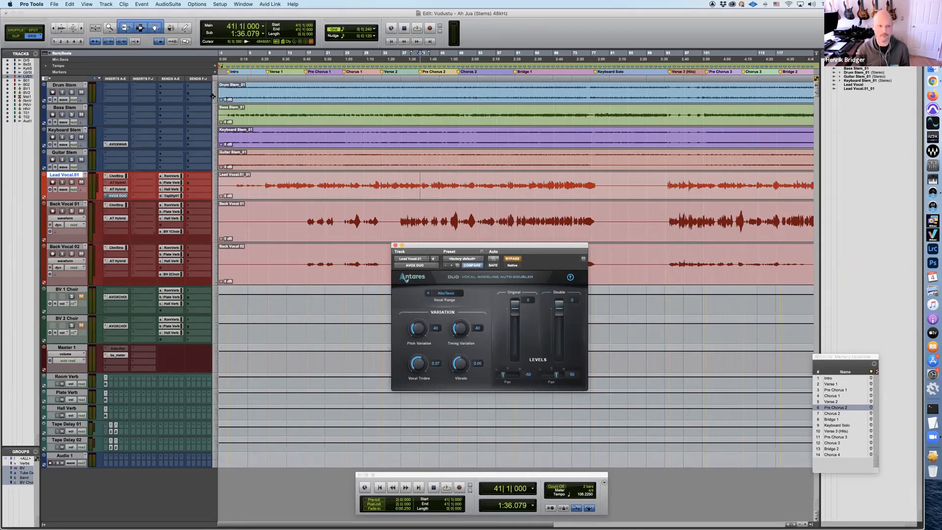
{"action": "left_click", "coordinate": [72, 182]}
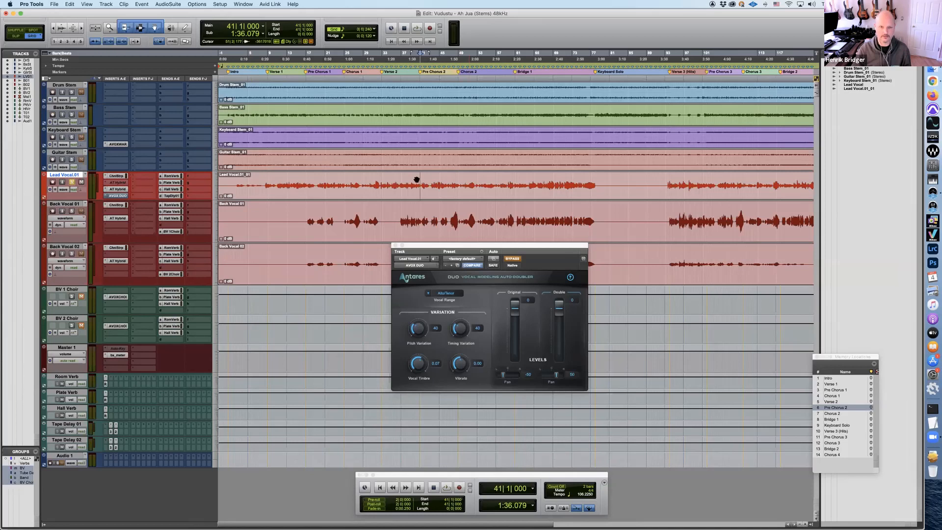
Play from Pre Chorus 2 with Duo bypassed, play it again with Duo's bypass turned off, and close the Duo window
{"action": "left_click", "coordinate": [422, 72]}
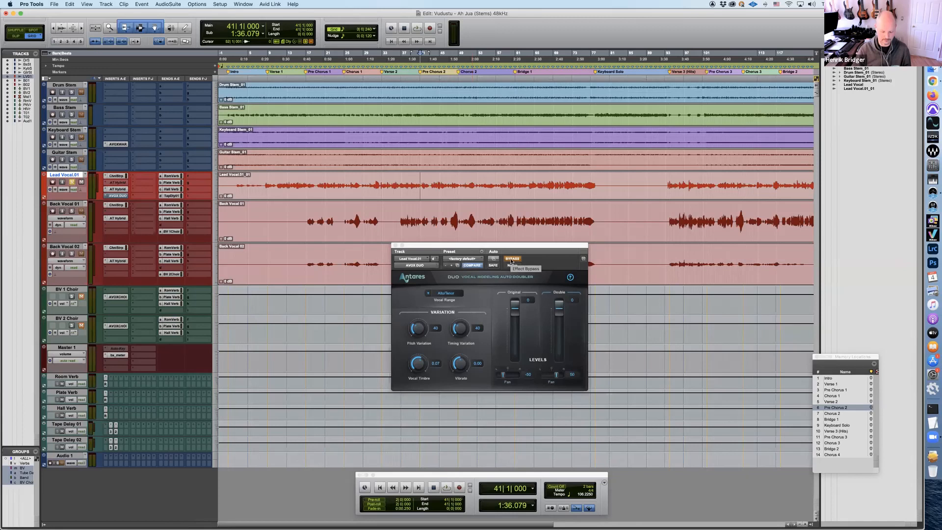
{"action": "key", "text": "space"}
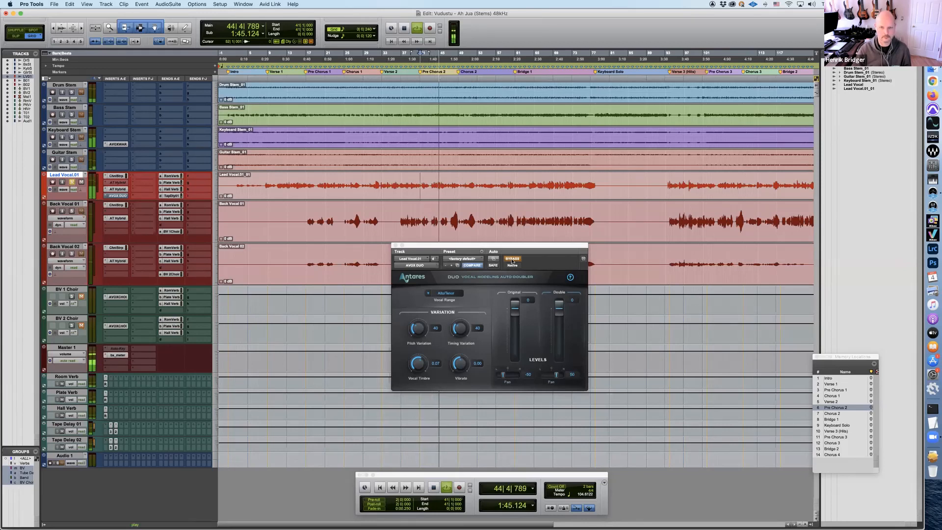
{"action": "key", "text": "space"}
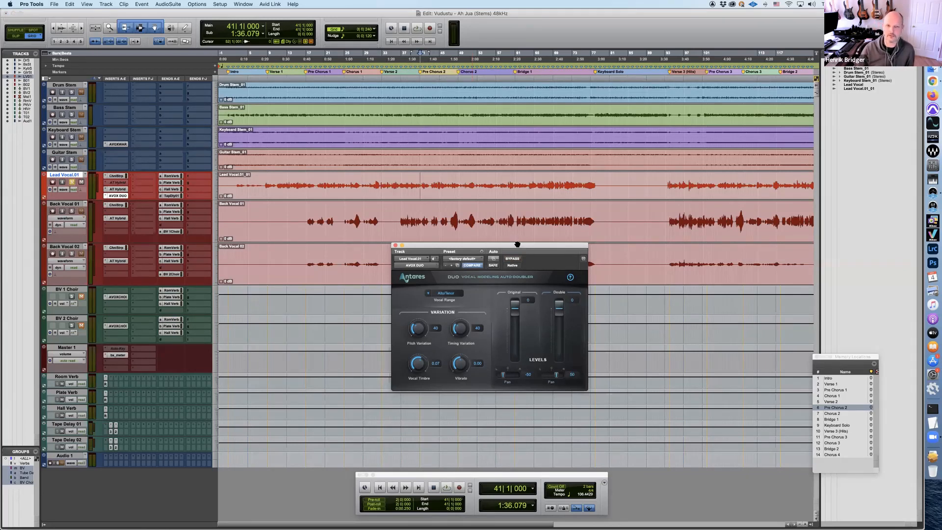
{"action": "key", "text": "space"}
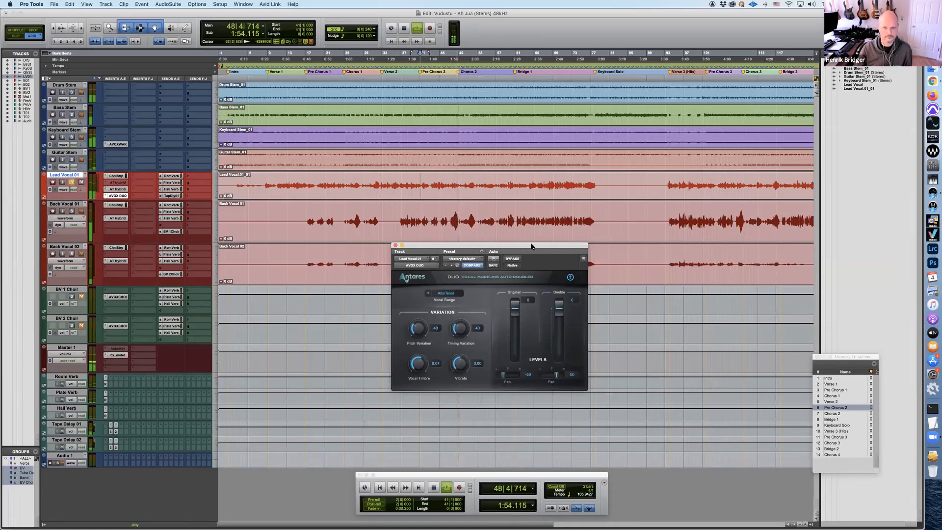
{"action": "key", "text": "space"}
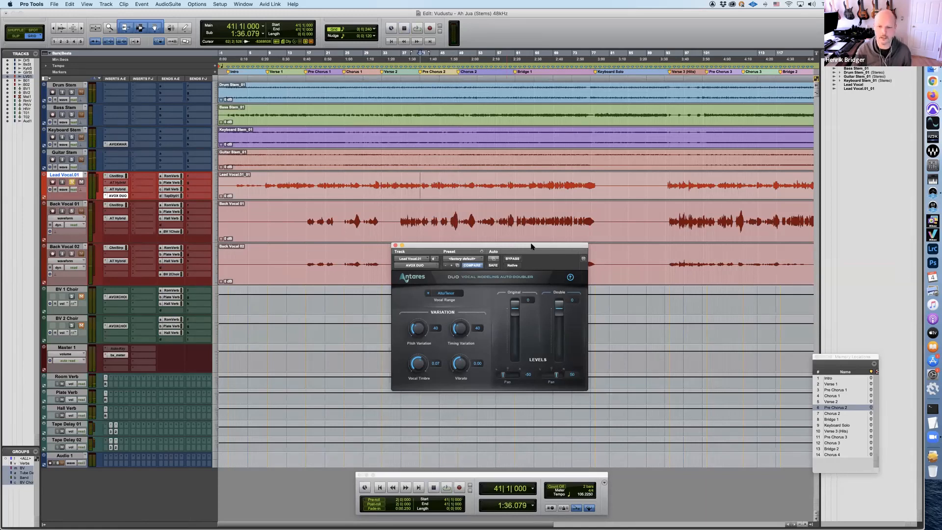
{"action": "left_click_drag", "start_coordinate": [532, 246], "coordinate": [405, 77]}
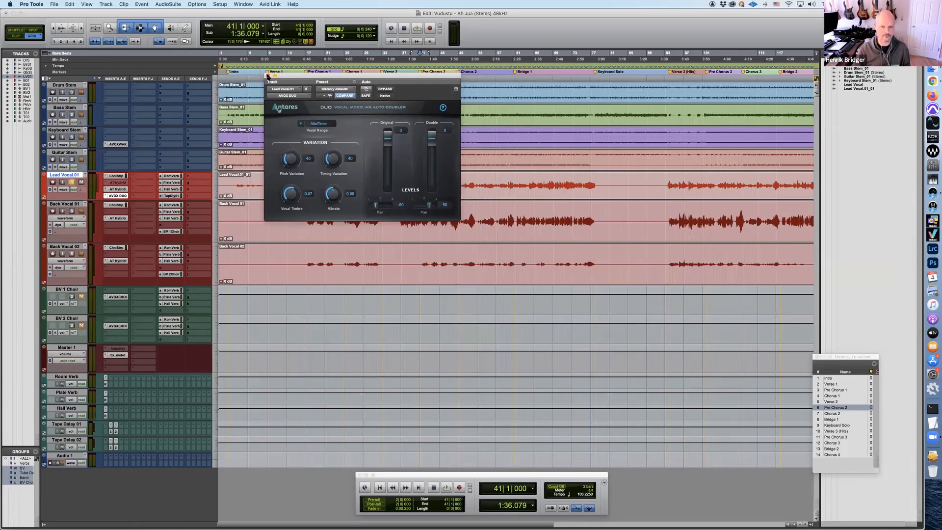
{"action": "left_click", "coordinate": [267, 76]}
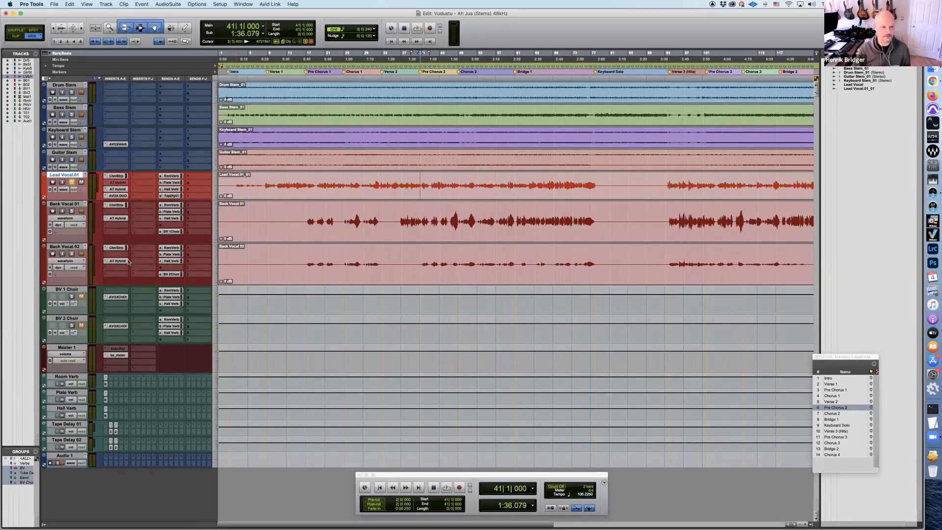
Open AVOX Choir on BV 1 Choir, place its window over the back vocal waveforms, and solo Back Vocal 01
{"action": "left_click", "coordinate": [118, 297]}
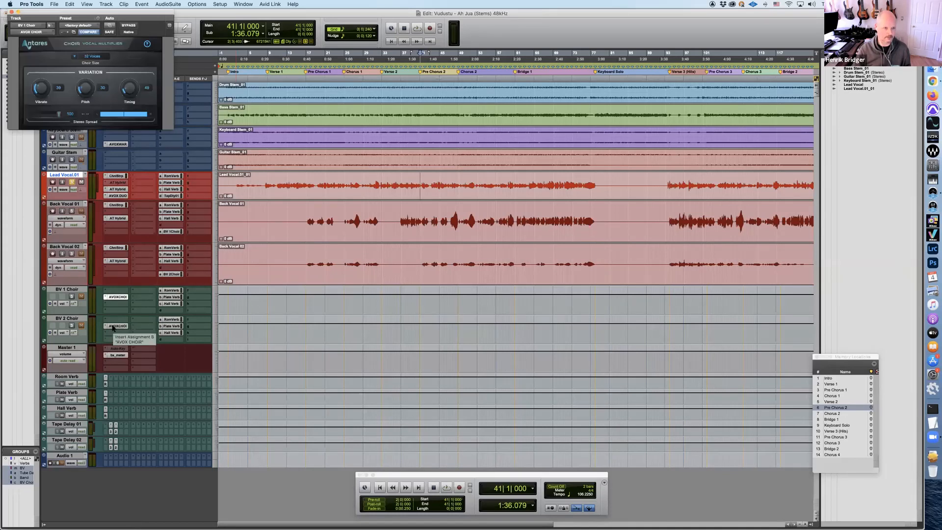
{"action": "left_click_drag", "start_coordinate": [110, 10], "coordinate": [506, 198]}
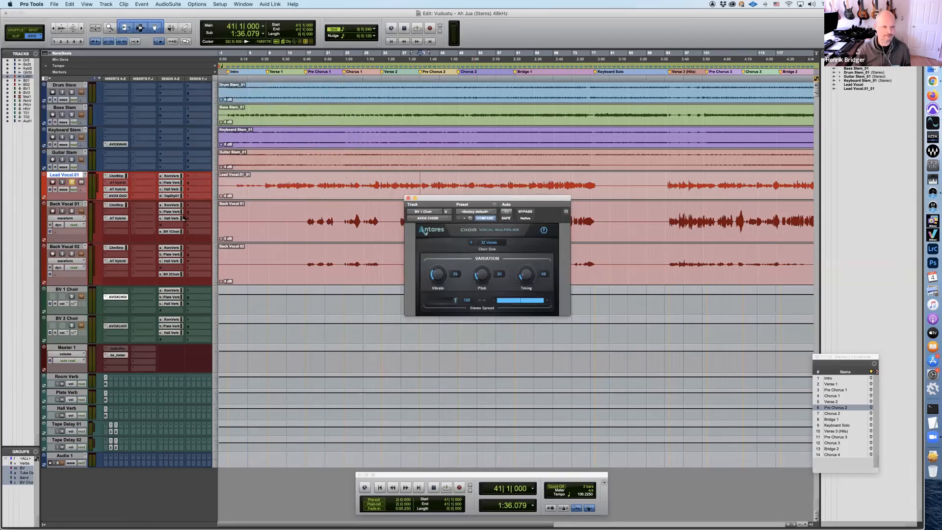
{"action": "left_click", "coordinate": [72, 211]}
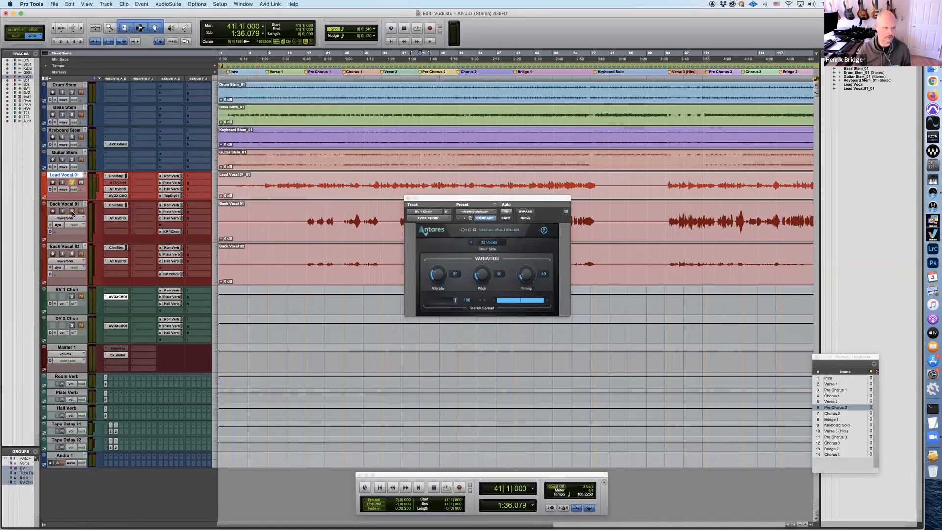
Solo Back Vocal 01 together with its BV 1 Choir track
{"action": "left_click", "coordinate": [72, 212]}
{"action": "left_click", "coordinate": [72, 211]}
{"action": "left_click", "coordinate": [71, 297]}
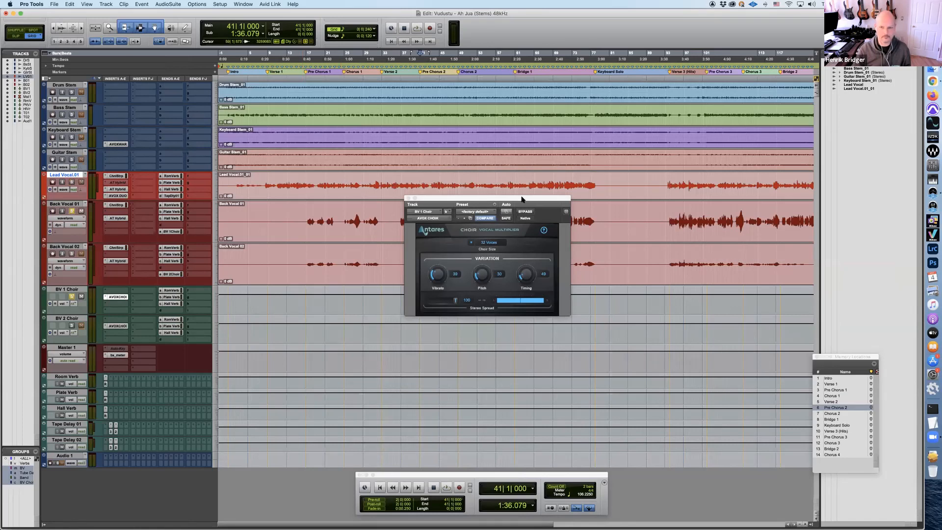
Move the Choir window slightly lower and view the available Choir Size options without changing the size
{"action": "left_click_drag", "start_coordinate": [523, 199], "coordinate": [545, 225]}
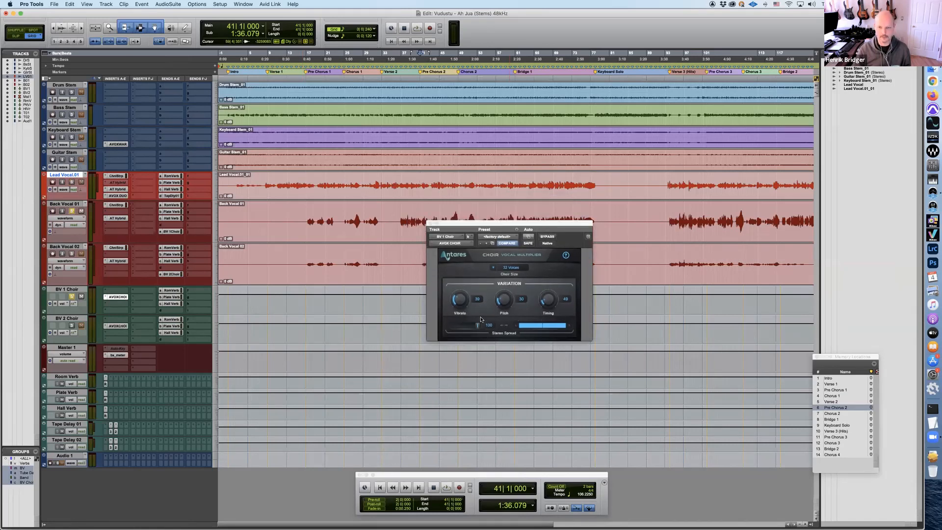
{"action": "left_click", "coordinate": [494, 268]}
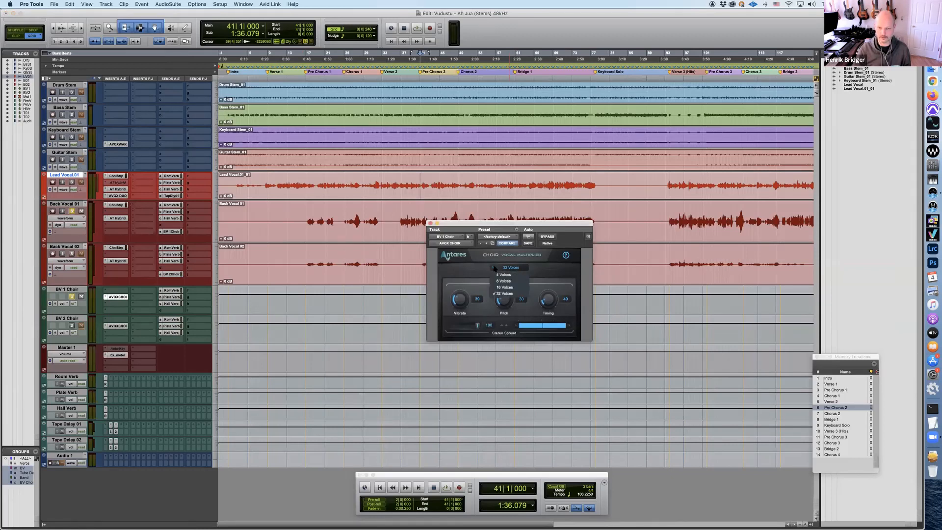
{"action": "left_click", "coordinate": [471, 308]}
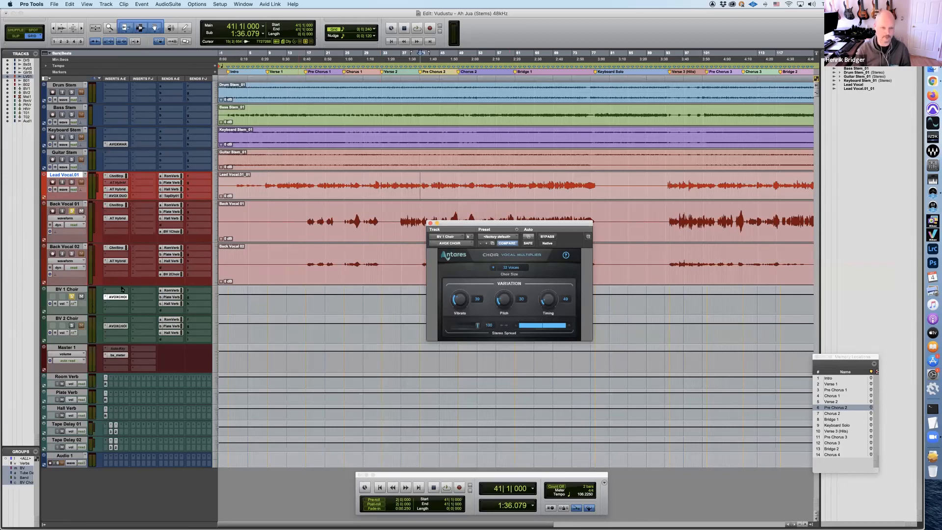
Bypass Choir, move its window below the Back Vocal 01 waveform, play from Pre Chorus 2, and stop
{"action": "left_click", "coordinate": [547, 237]}
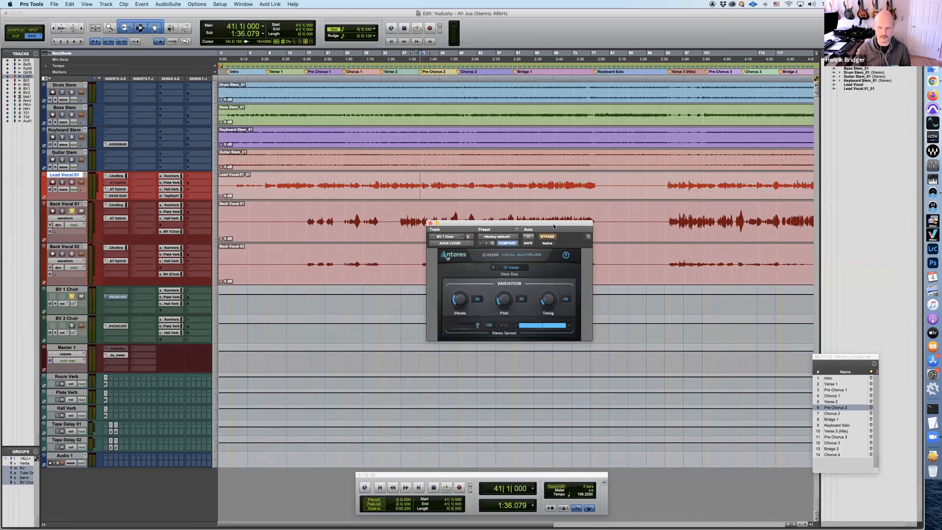
{"action": "left_click_drag", "start_coordinate": [555, 223], "coordinate": [549, 264]}
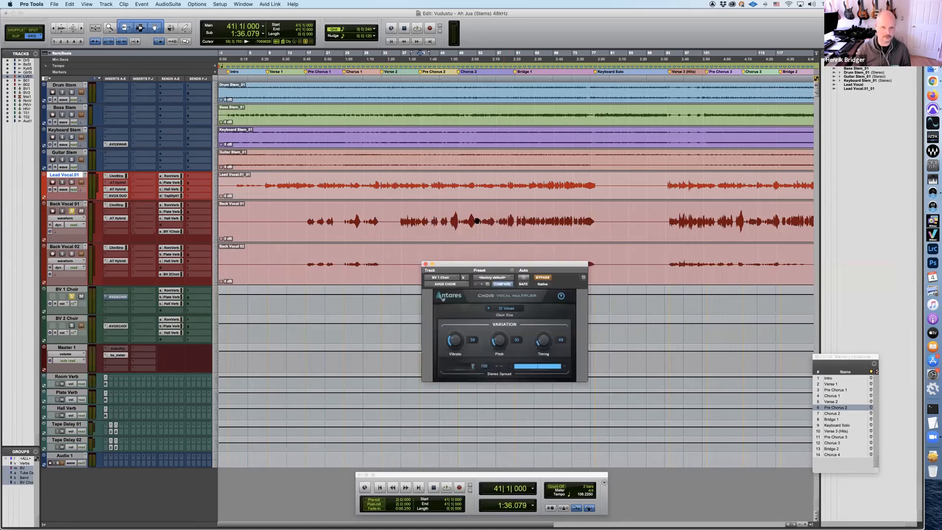
{"action": "key", "text": "space"}
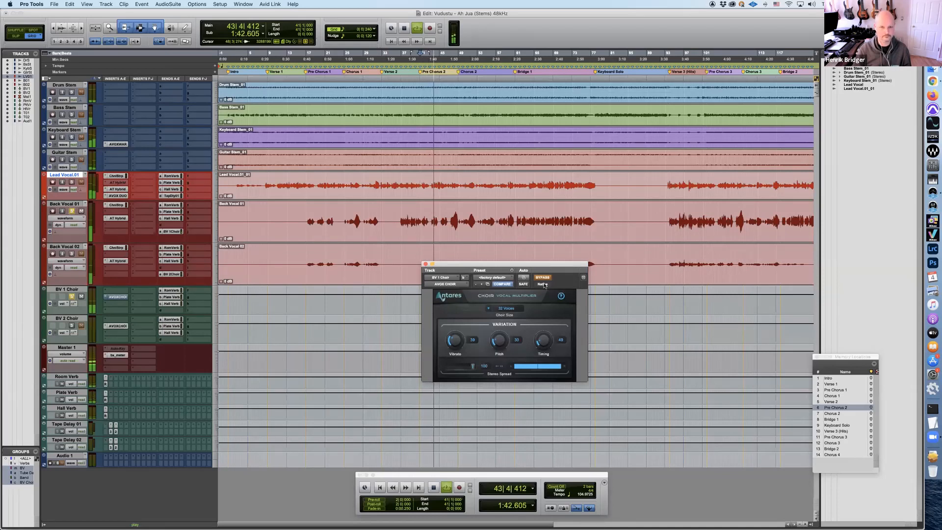
{"action": "key", "text": "space"}
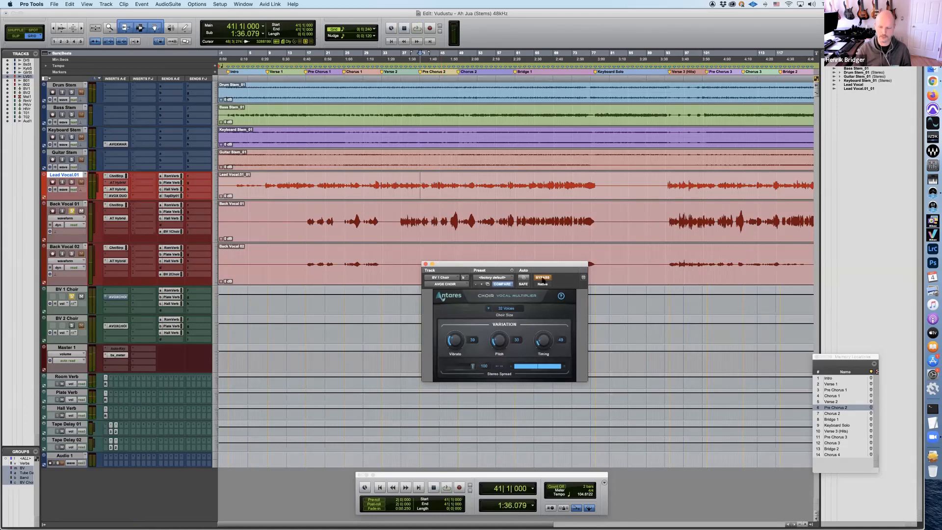
Turn off Choir's bypass and replay Back Vocal 01 from Pre Chorus 2, moving the window clear of the waveforms
{"action": "left_click", "coordinate": [542, 277]}
{"action": "key", "text": "space"}
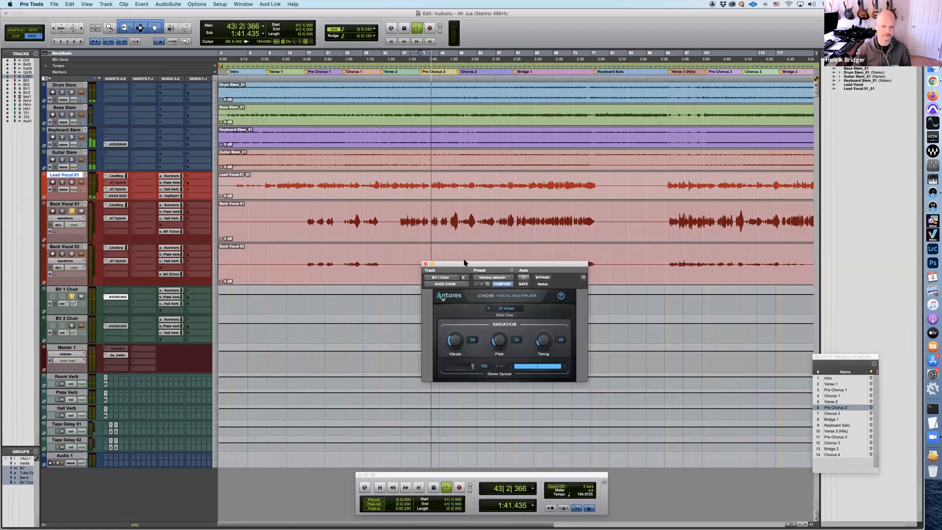
{"action": "left_click_drag", "start_coordinate": [483, 264], "coordinate": [513, 289]}
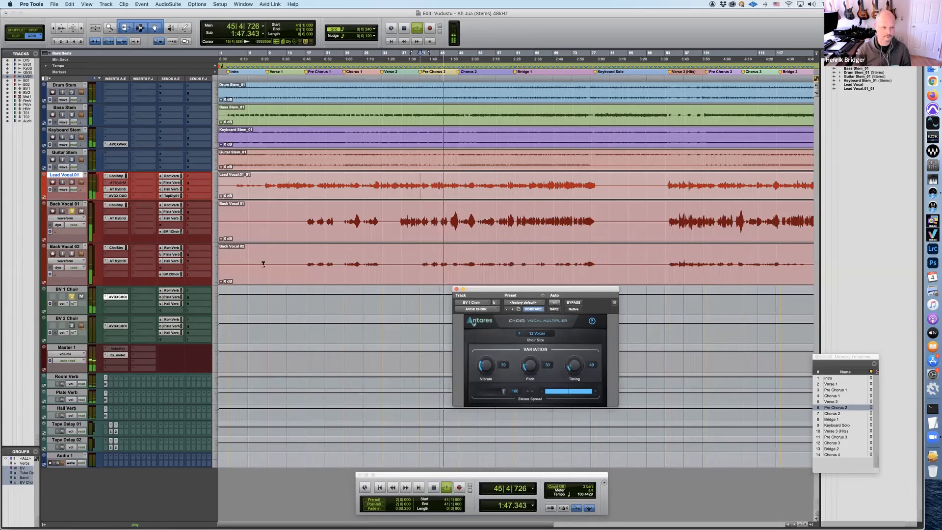
{"action": "key", "text": "space"}
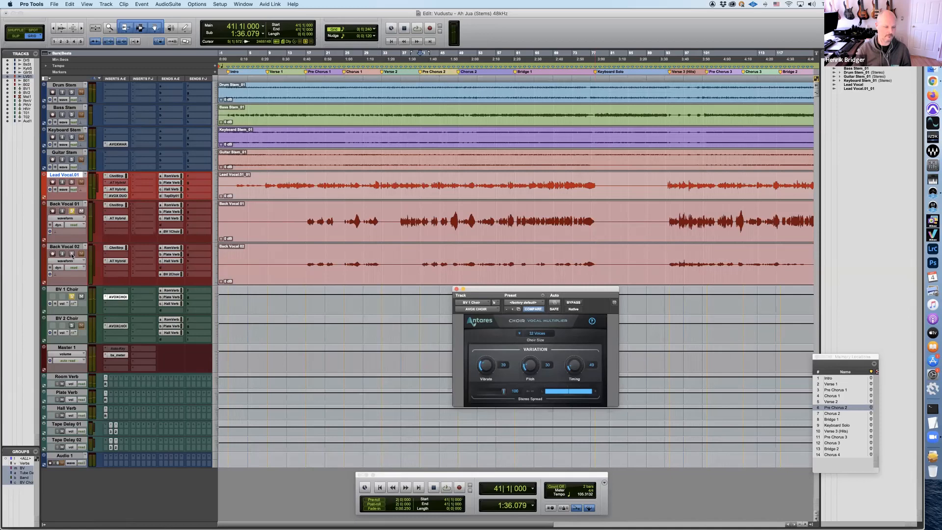
Add Back Vocal 02 to the solo, move the Choir window below it, and play both back vocals from Pre Chorus 2
{"action": "left_click", "coordinate": [72, 254]}
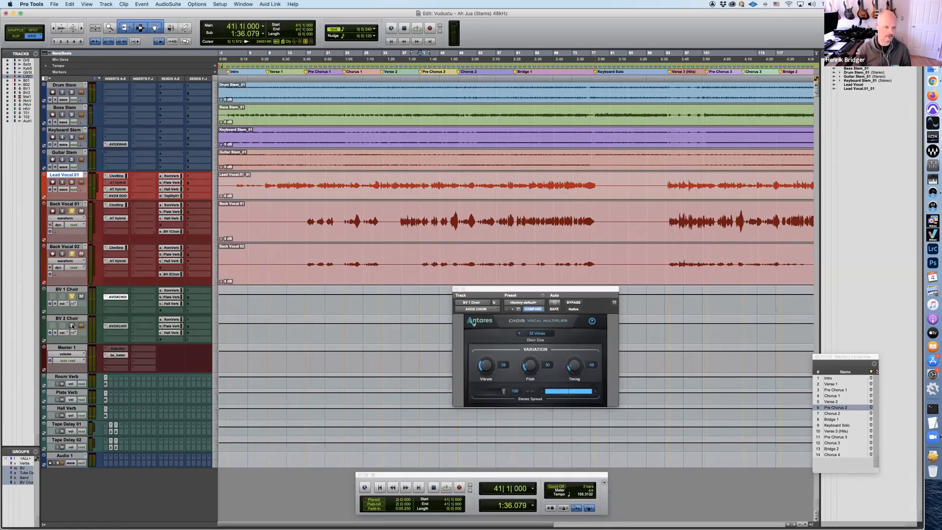
{"action": "left_click", "coordinate": [535, 290]}
{"action": "left_click_drag", "start_coordinate": [536, 290], "coordinate": [495, 296]}
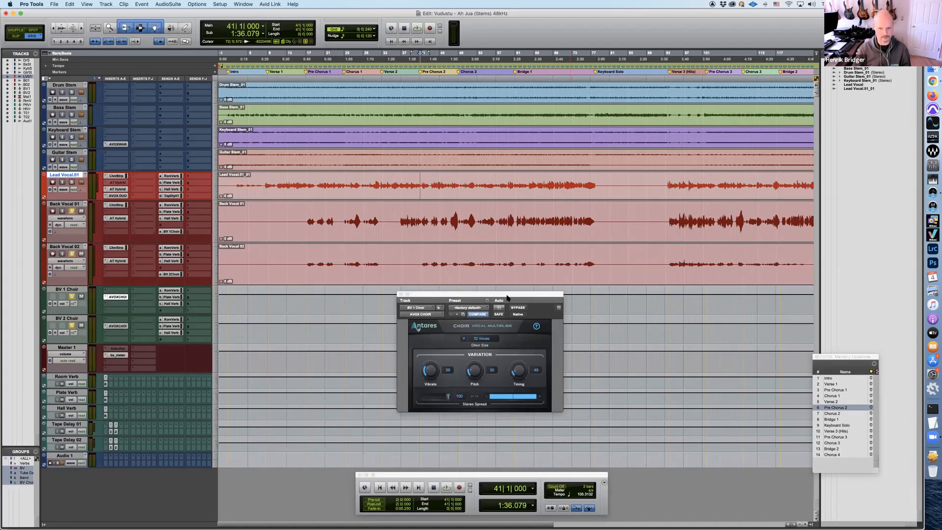
{"action": "key", "text": "space"}
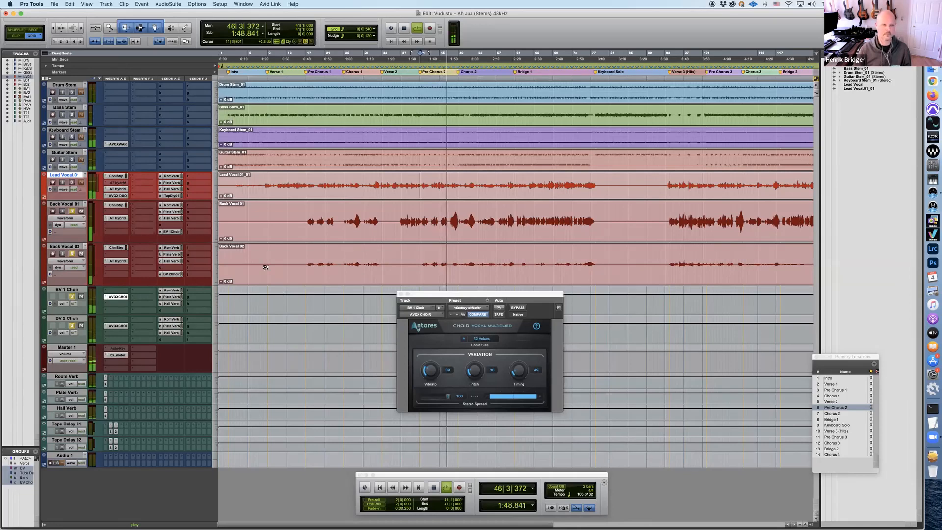
{"action": "key", "text": "space"}
Clear the back vocal and choir solos, bypass AVOX Warm on Keyboard Stem, and close the Choir window
{"action": "left_click", "coordinate": [71, 212]}
{"action": "left_click", "coordinate": [72, 297]}
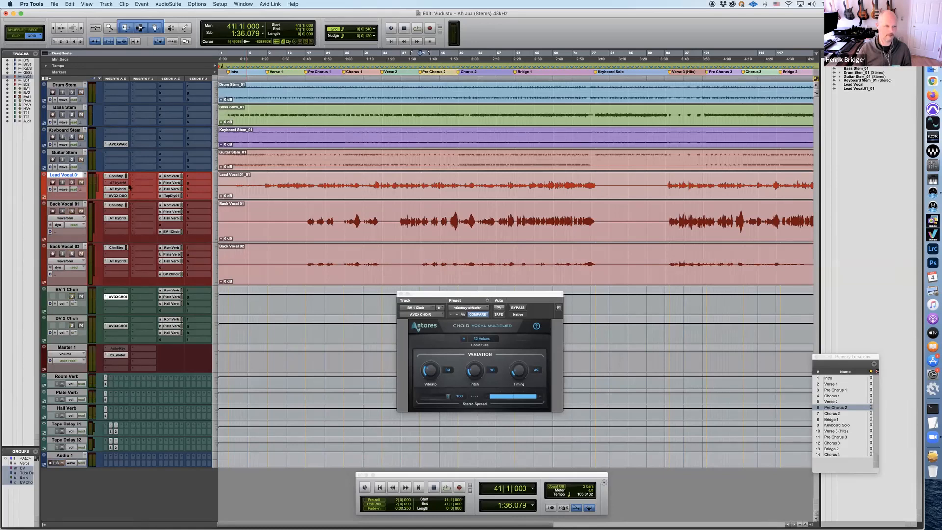
{"action": "left_click", "coordinate": [119, 144], "text": "super"}
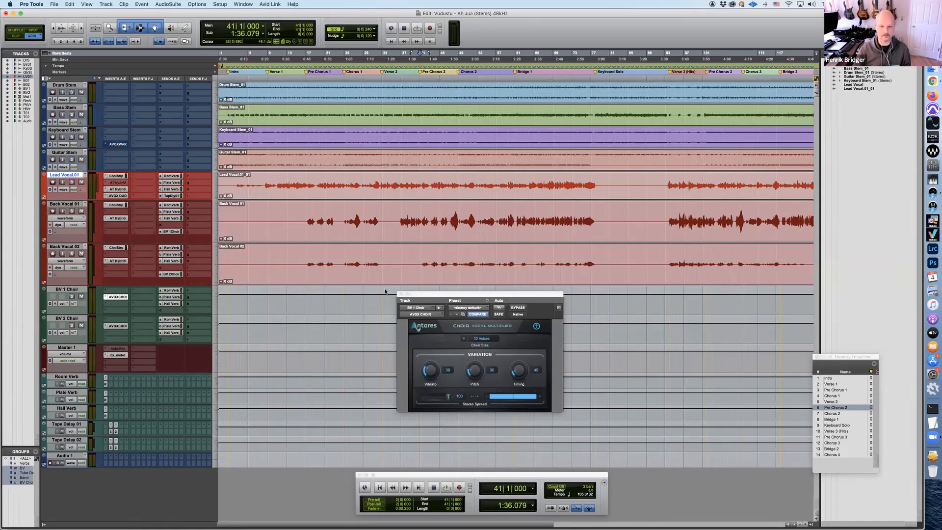
{"action": "left_click", "coordinate": [401, 294]}
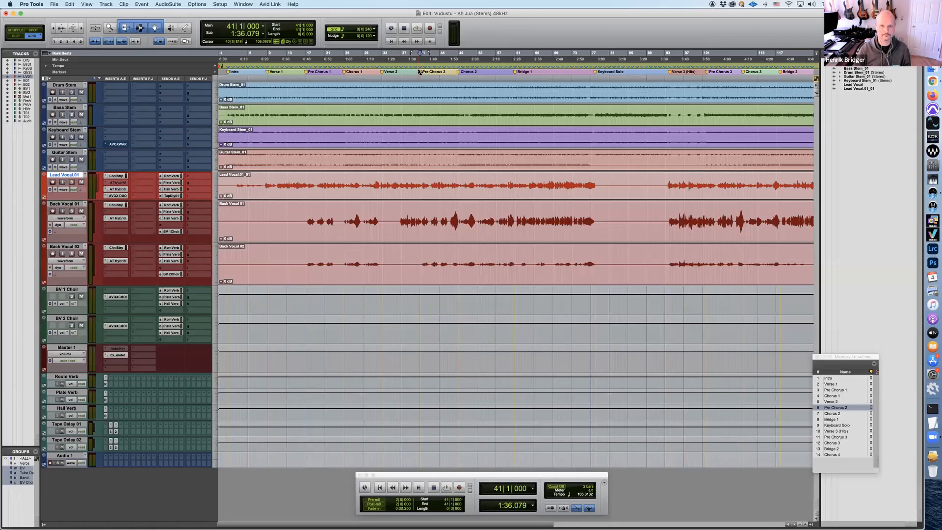
Play the full mix from Pre Chorus 2 to hear all processed vocals together, and stop
{"action": "key", "text": "space"}
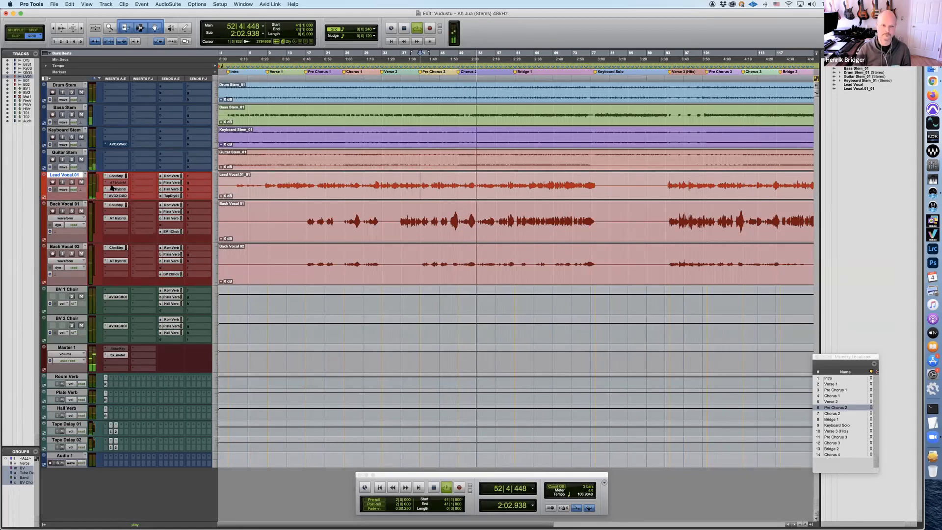
{"action": "key", "text": "space"}
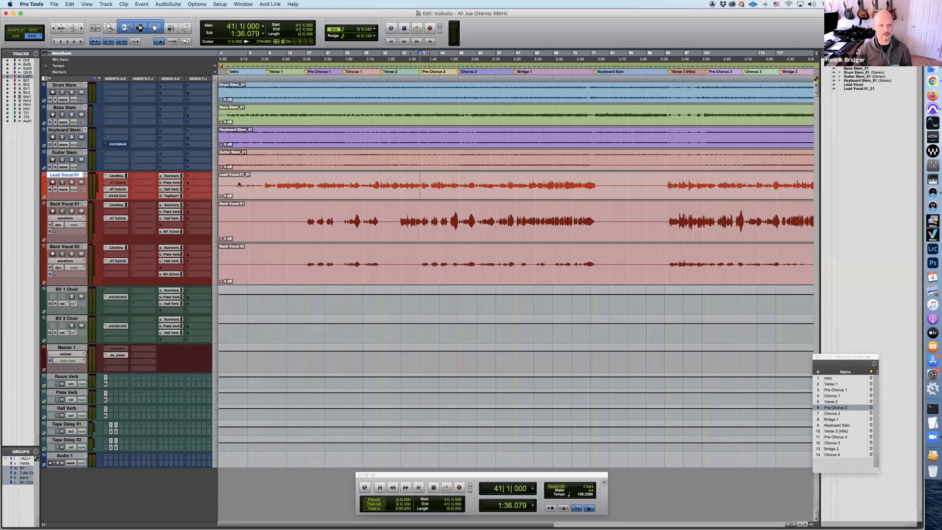
Go to the Keyboard Solo marker, reactivate AVOX Warm on Keyboard Stem, and open its window below the vocal waveforms
{"action": "left_click", "coordinate": [598, 72]}
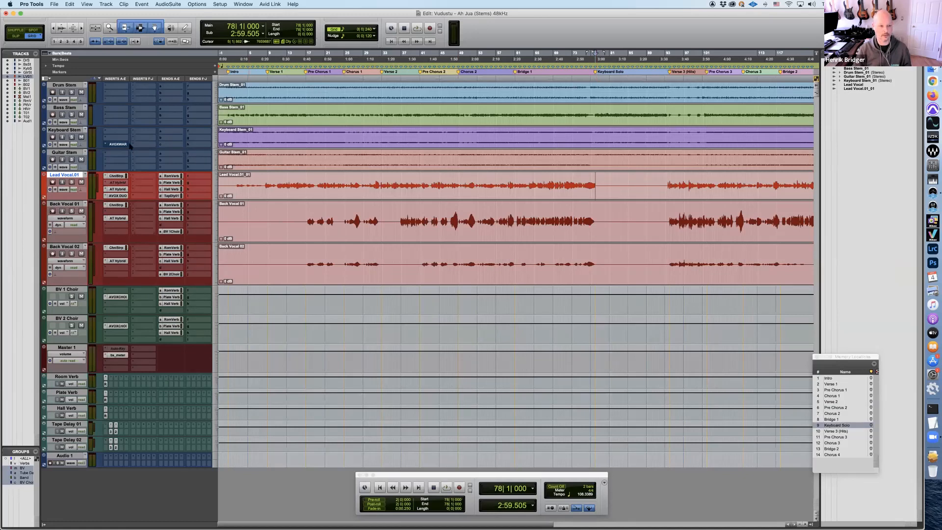
{"action": "left_click", "coordinate": [112, 146], "text": "super"}
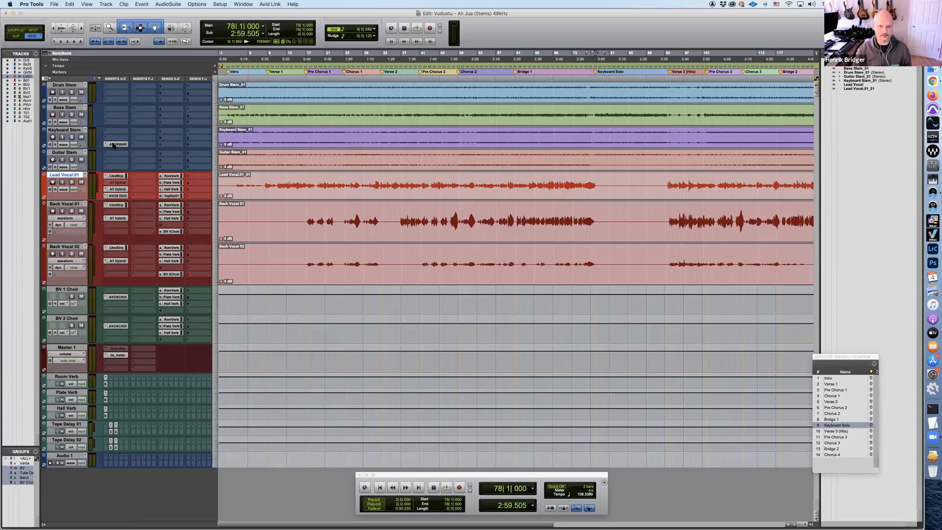
{"action": "left_click", "coordinate": [113, 144]}
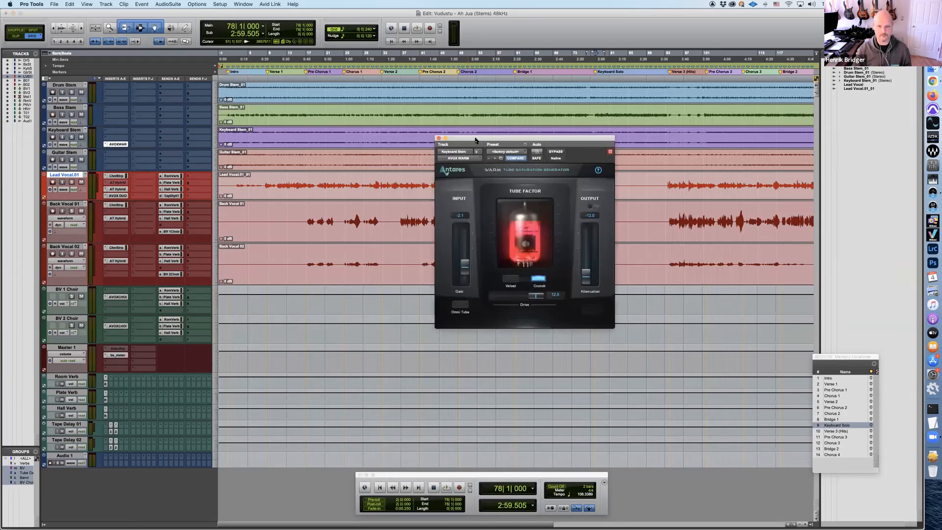
{"action": "left_click_drag", "start_coordinate": [475, 140], "coordinate": [435, 264]}
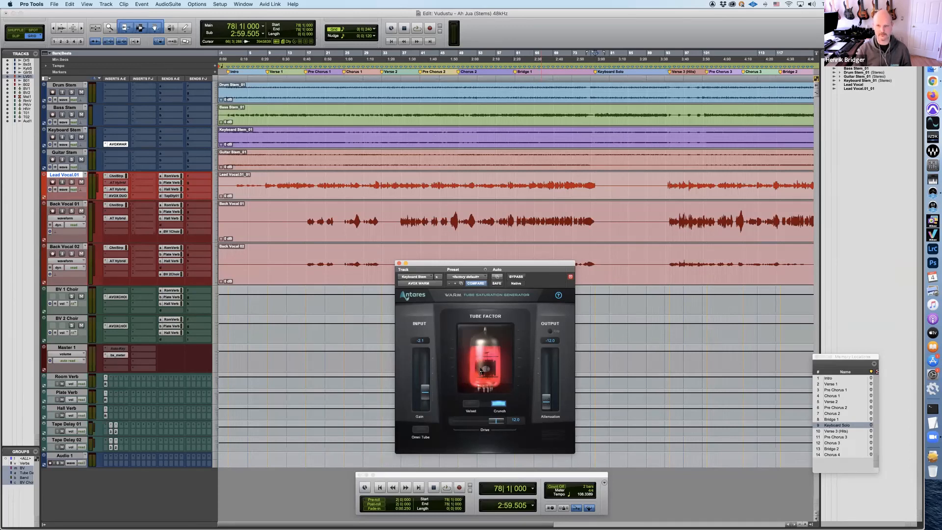
Solo only the Keyboard Stem, leaving the other band stems out of the solo
{"action": "left_click", "coordinate": [71, 138]}
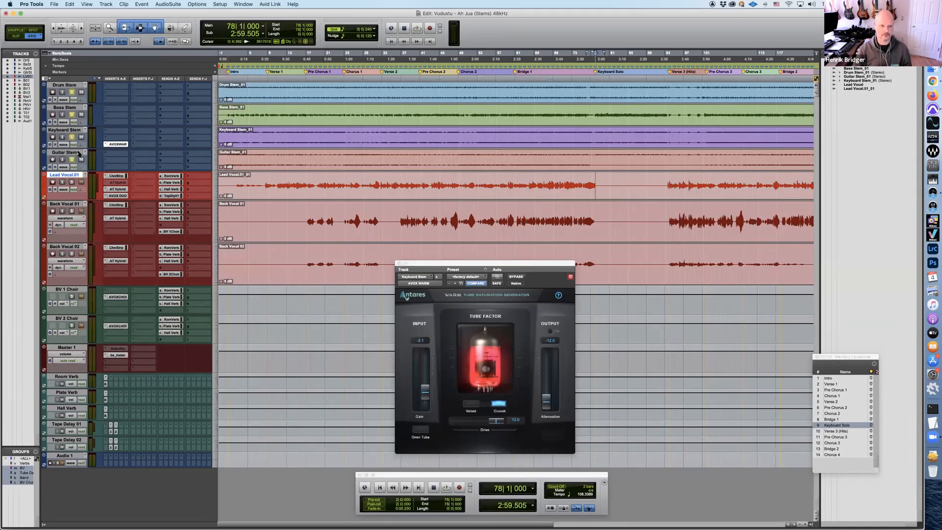
{"action": "left_click", "coordinate": [72, 137]}
{"action": "left_click", "coordinate": [71, 137]}
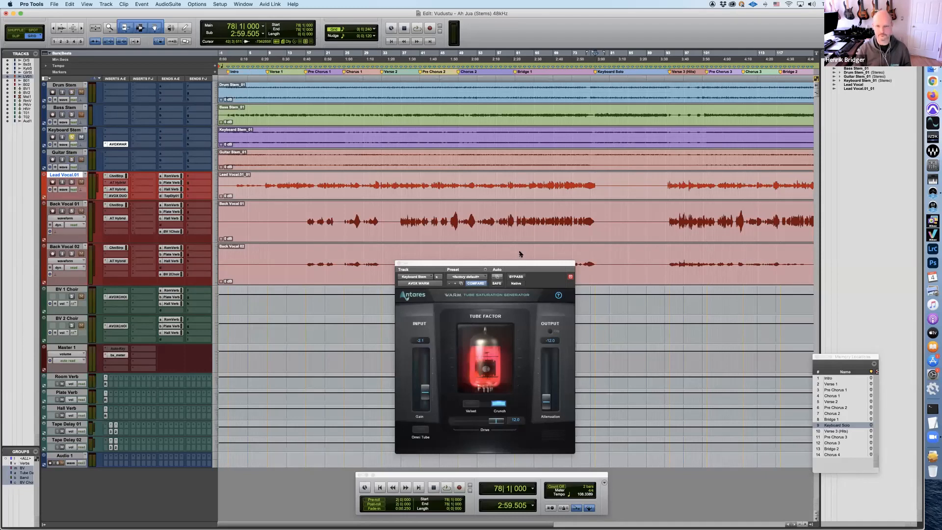
Bypass Warm, play the soloed keyboard from the Keyboard Solo marker, and stop
{"action": "left_click", "coordinate": [516, 277]}
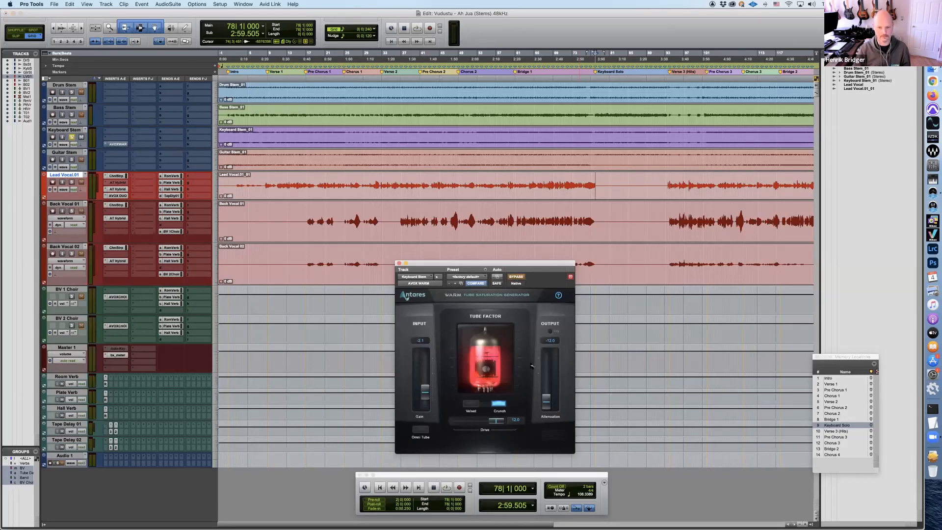
{"action": "key", "text": "space"}
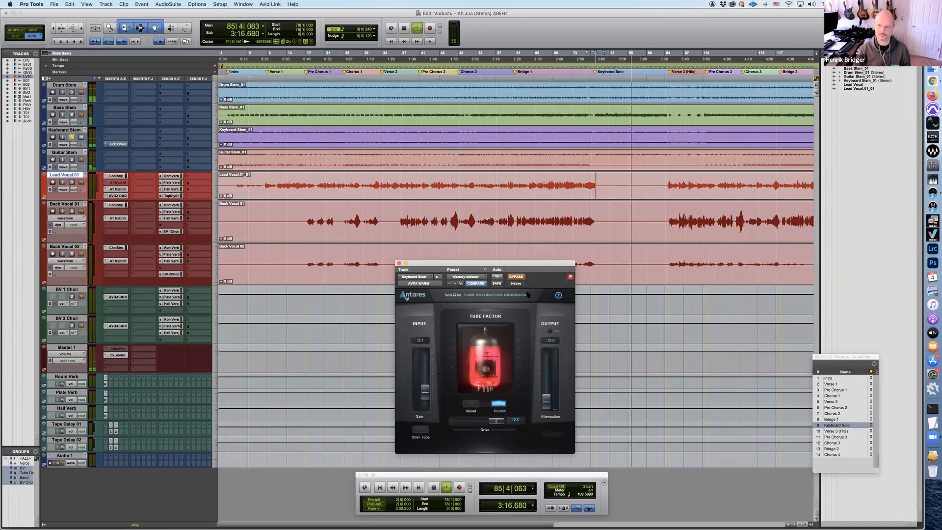
{"action": "key", "text": "space"}
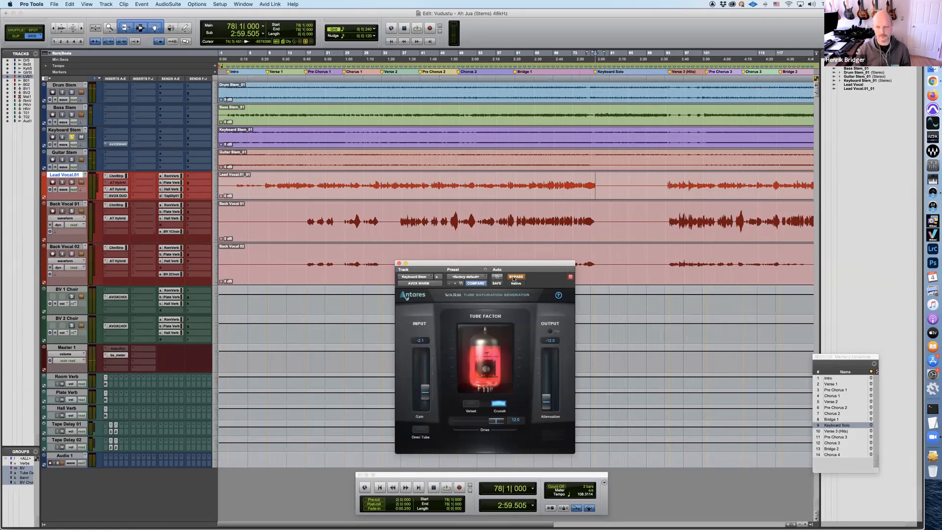
Turn off Warm's bypass, replay the soloed keyboard from the Keyboard Solo marker, and stop
{"action": "left_click", "coordinate": [515, 277]}
{"action": "key", "text": "space"}
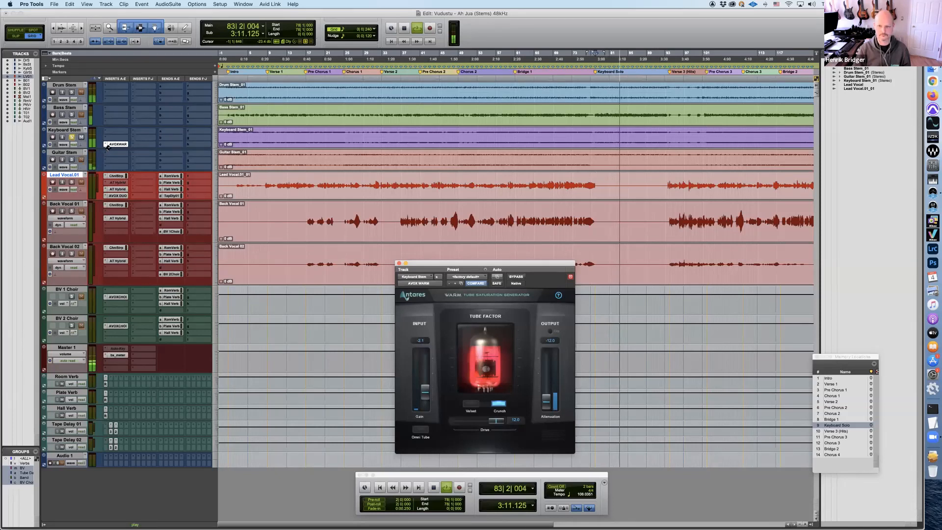
{"action": "key", "text": "space"}
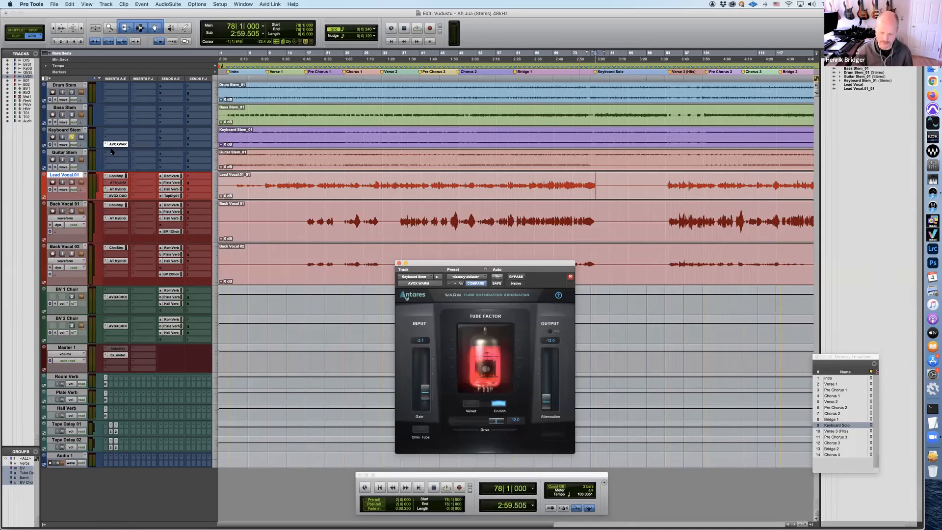
Unsolo the Keyboard Stem and play the full mix from the Keyboard Solo marker with Warm active, then stop
{"action": "left_click", "coordinate": [72, 137]}
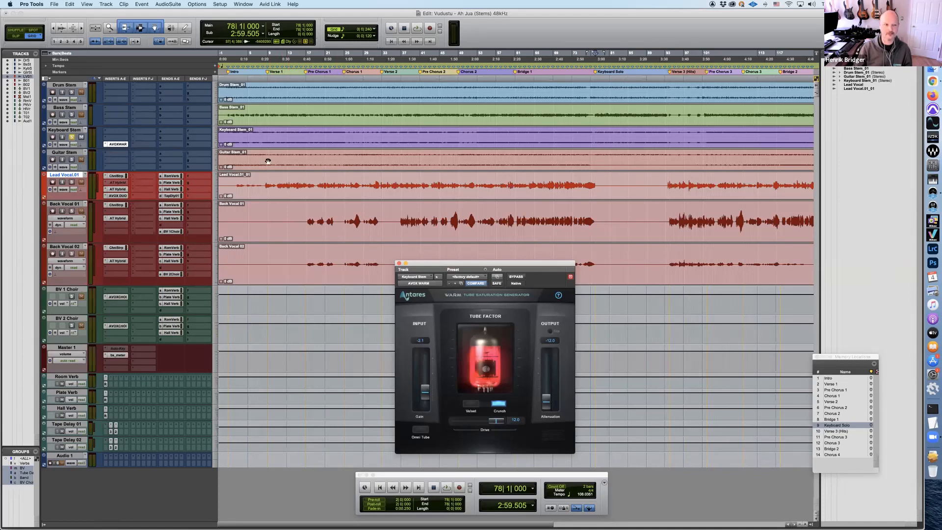
{"action": "left_click", "coordinate": [72, 137]}
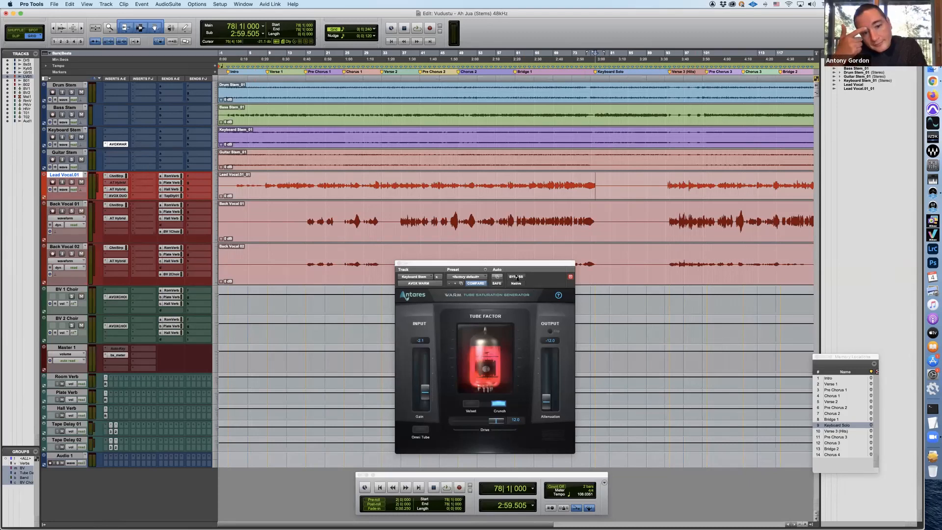
{"action": "key", "text": "space"}
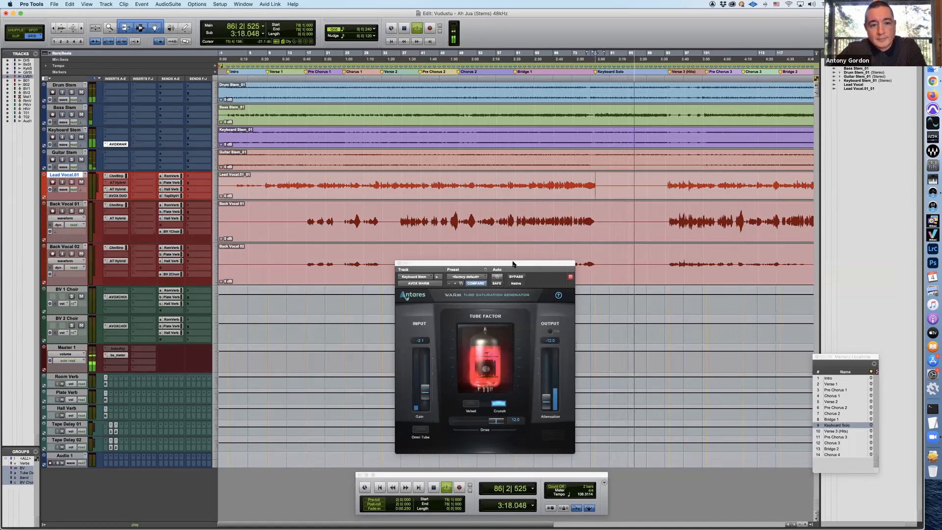
{"action": "key", "text": "space"}
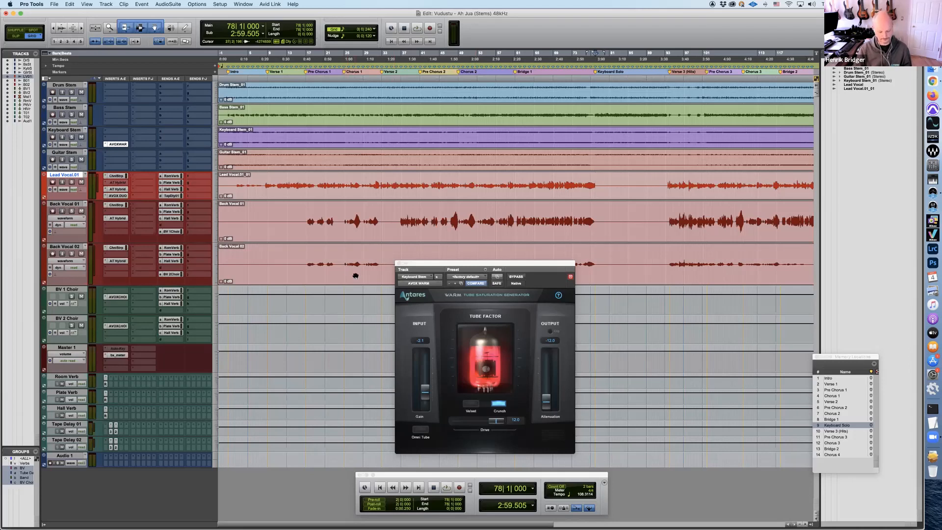
Save and close the current session, and open the recent session "Every Little Thing - Antares (Harmony Engine) - HB 001"
{"action": "key", "text": "super+s"}
{"action": "key", "text": "super+shift+w"}
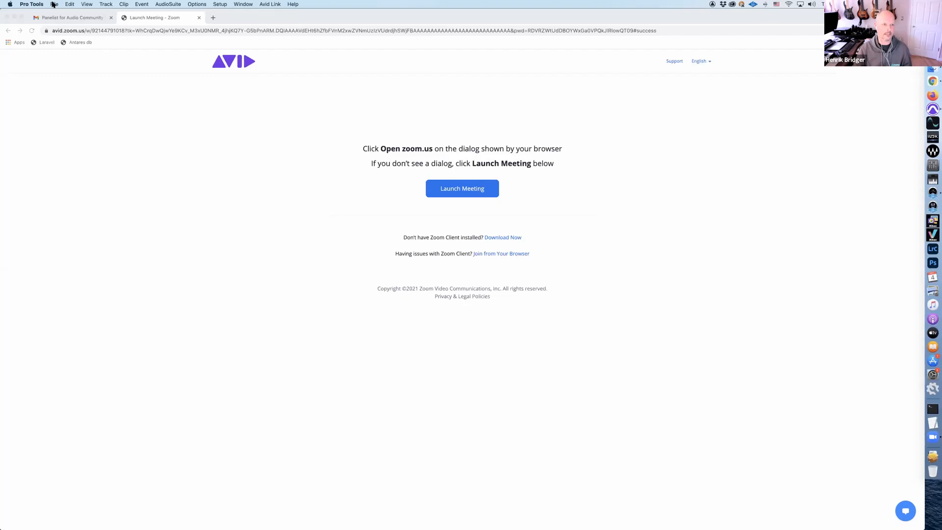
{"action": "left_click", "coordinate": [53, 4]}
{"action": "mouse_move", "coordinate": [69, 34]}
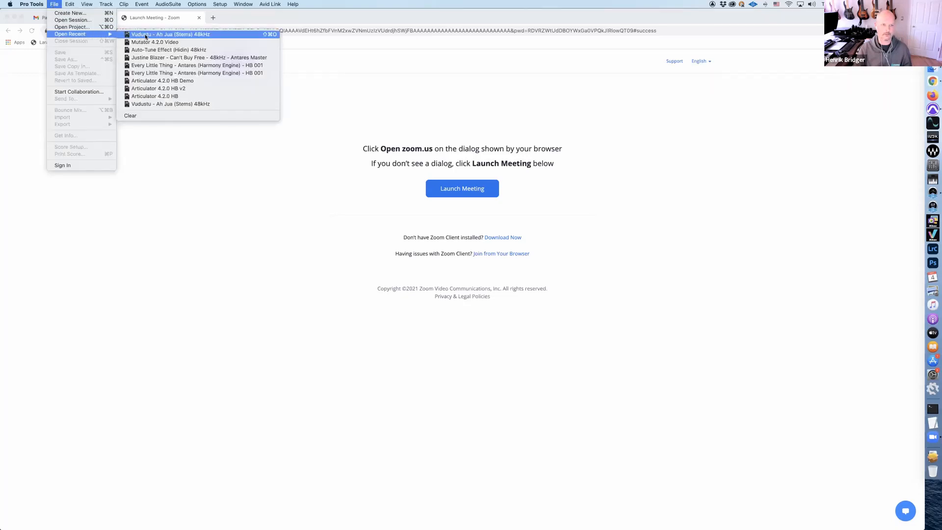
{"action": "left_click", "coordinate": [171, 66]}
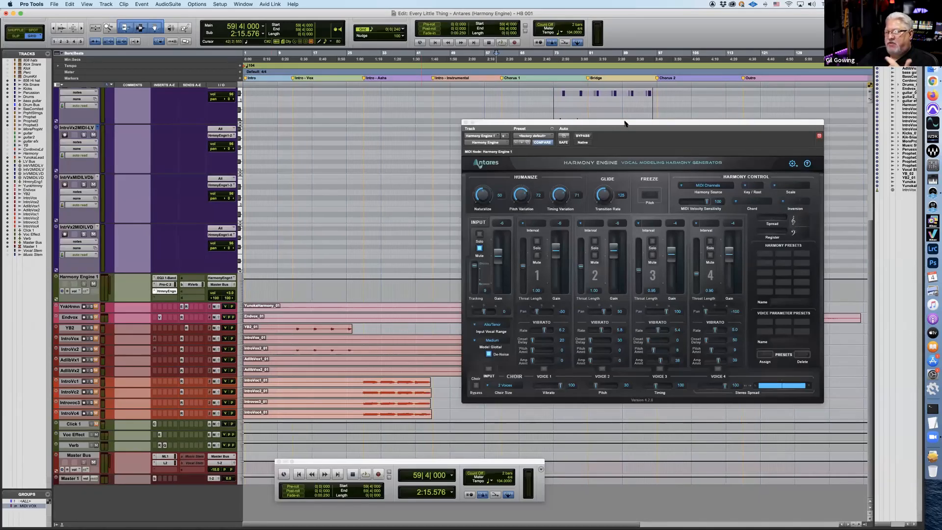
Move the Harmony Engine window below the MIDI clips and bring the lead vocal track into view
{"action": "left_click_drag", "start_coordinate": [625, 123], "coordinate": [601, 207]}
{"action": "left_click_drag", "start_coordinate": [582, 161], "coordinate": [592, 183]}
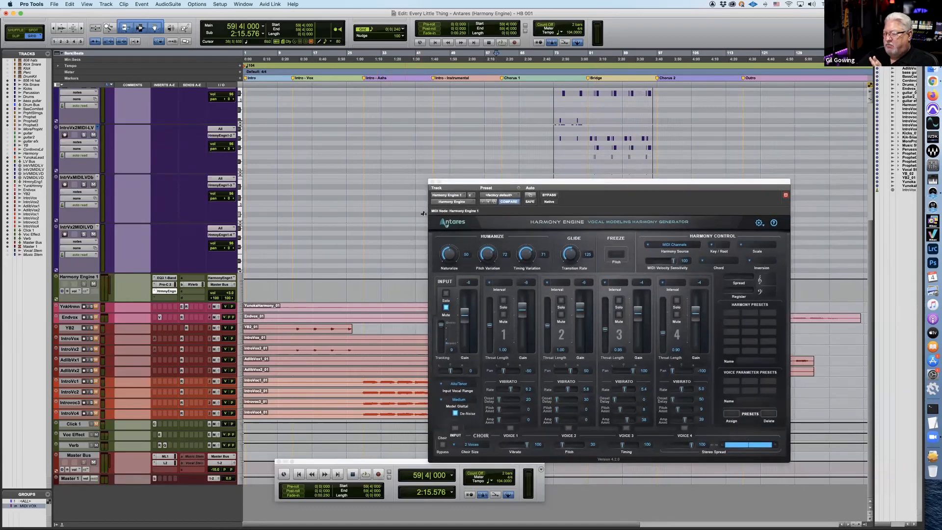
{"action": "scroll", "coordinate": [374, 223], "scroll_direction": "up", "scroll_amount": 3}
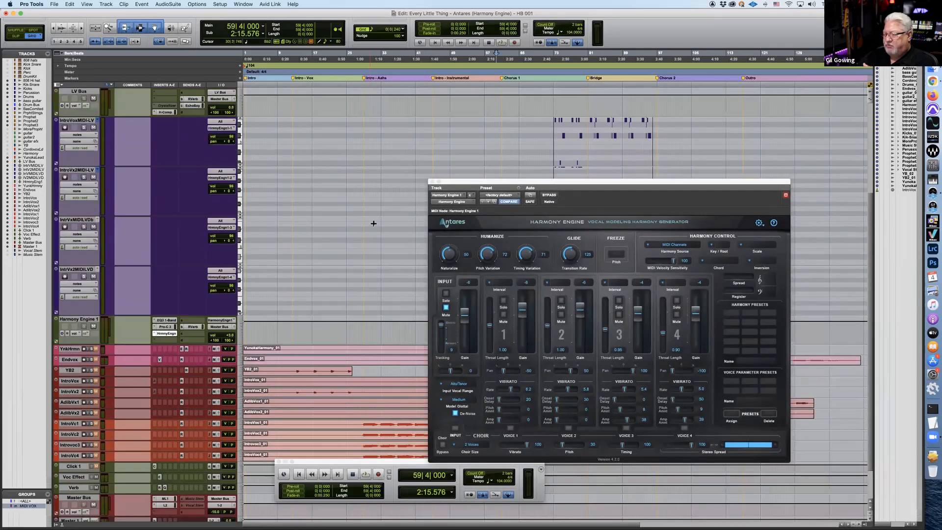
{"action": "scroll", "coordinate": [373, 223], "scroll_direction": "up", "scroll_amount": 2}
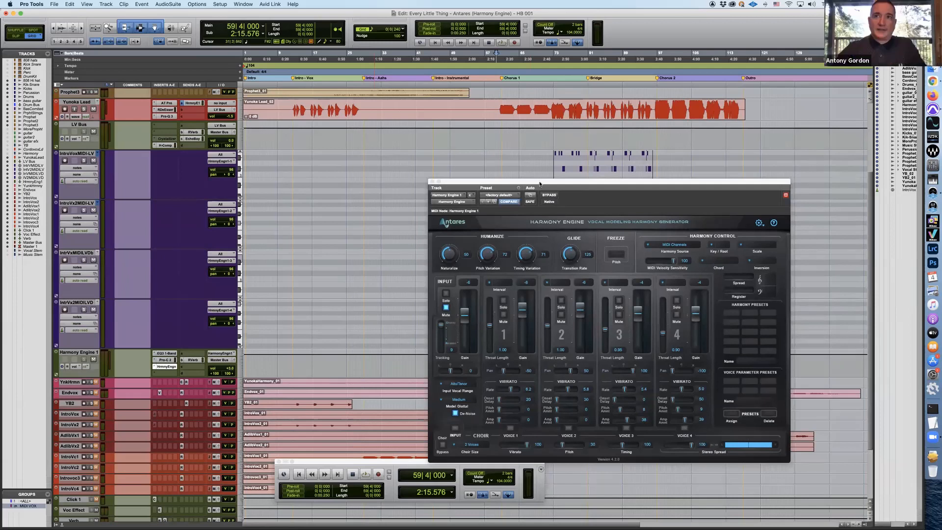
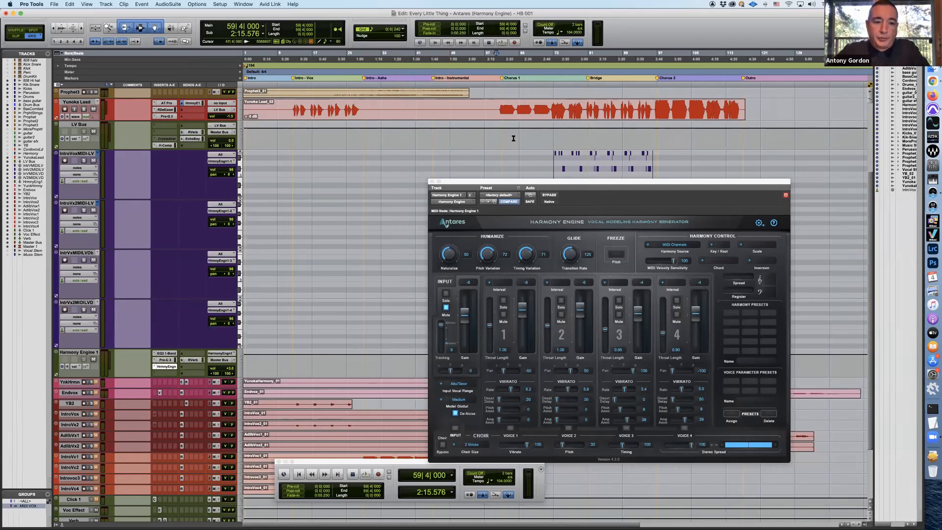
Inspect the Harmony Engine settings, including Harmony Source, alongside the MIDI harmony clips and vocal tracks behind the plug-in window
{"action": "left_click_drag", "start_coordinate": [596, 186], "coordinate": [492, 156]}
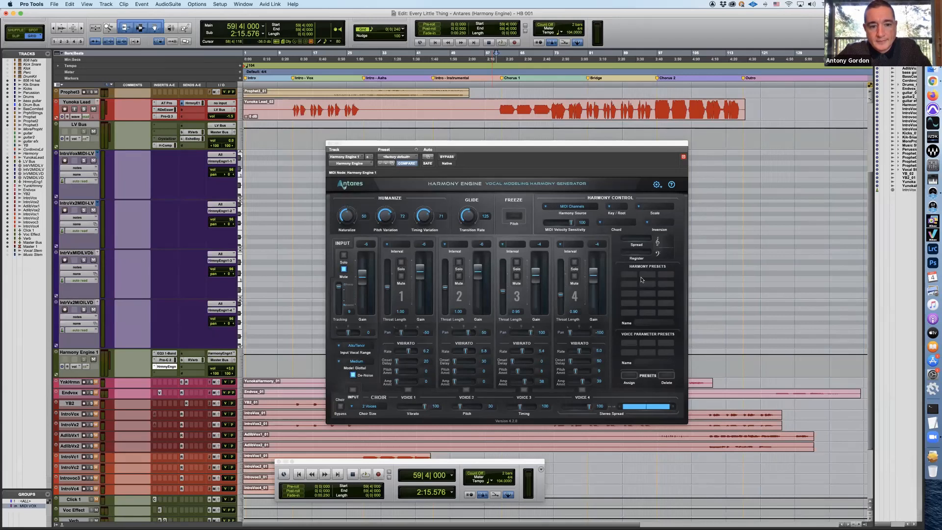
{"action": "left_click_drag", "start_coordinate": [510, 146], "coordinate": [534, 248]}
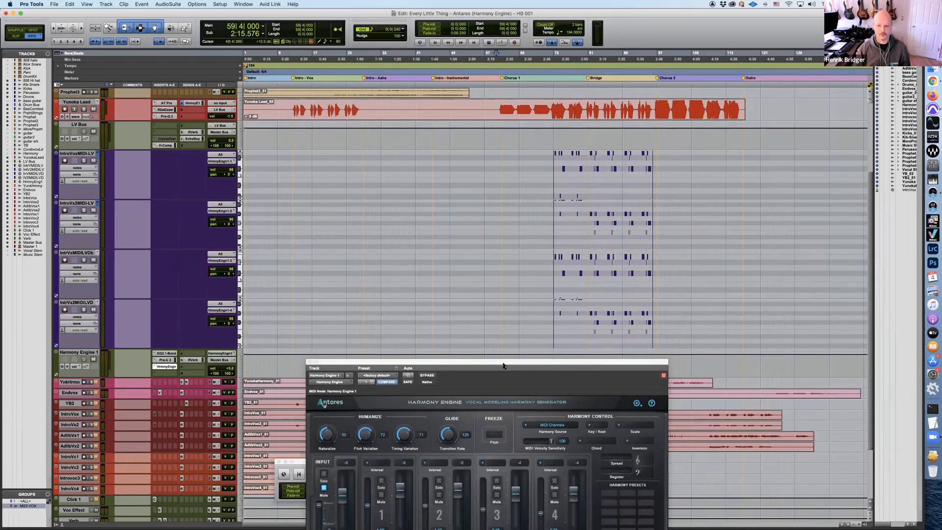
{"action": "left_click_drag", "start_coordinate": [489, 356], "coordinate": [368, 134]}
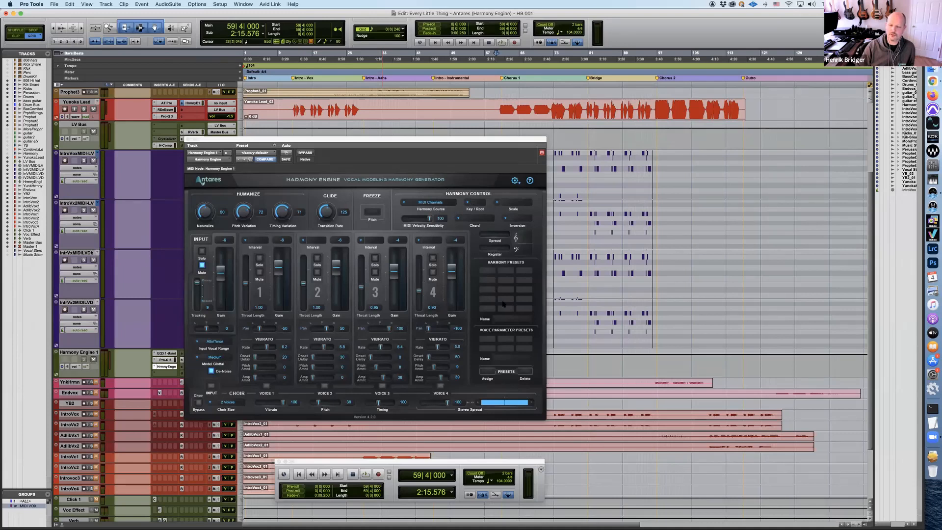
{"action": "left_click", "coordinate": [445, 203]}
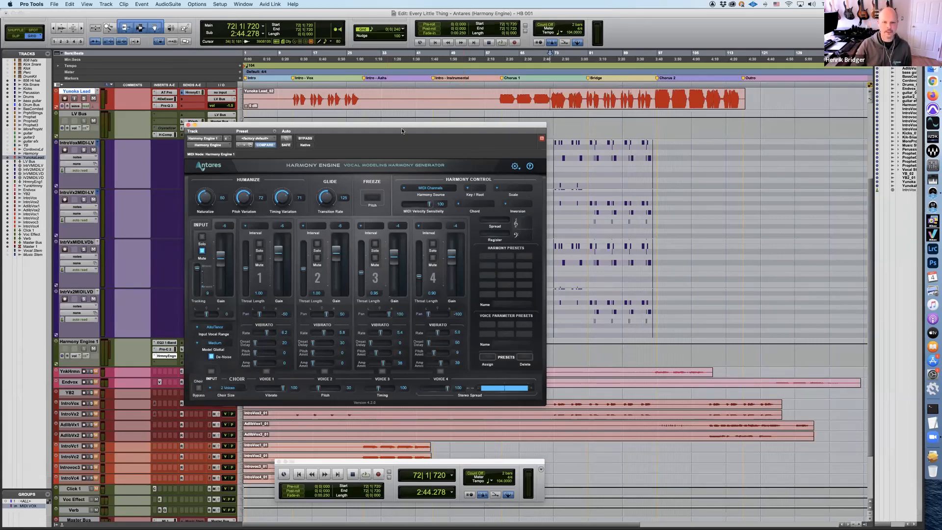
{"action": "mouse_move", "coordinate": [384, 126]}
{"action": "left_mouse_down"}
{"action": "mouse_move", "coordinate": [452, 126]}
{"action": "mouse_move", "coordinate": [388, 128]}
{"action": "mouse_move", "coordinate": [395, 128]}
{"action": "left_mouse_up"}
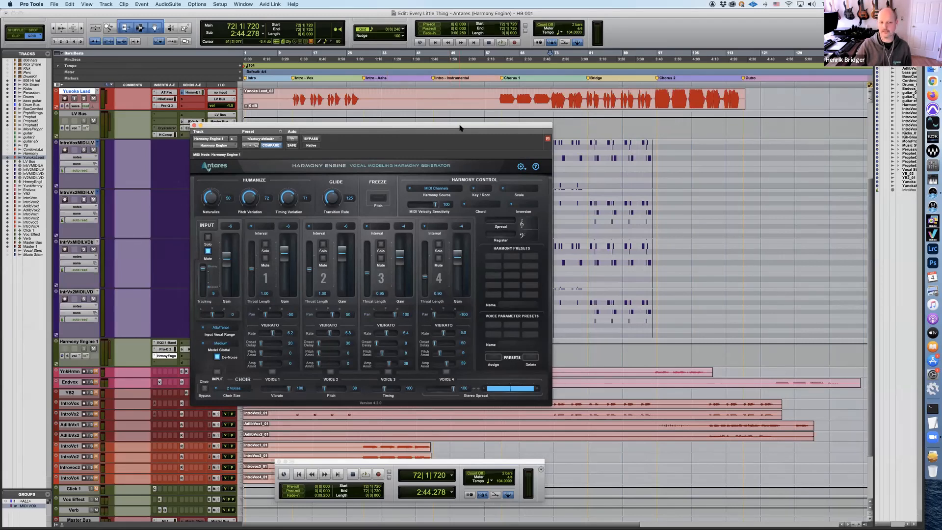
{"action": "left_click_drag", "start_coordinate": [306, 127], "coordinate": [361, 125]}
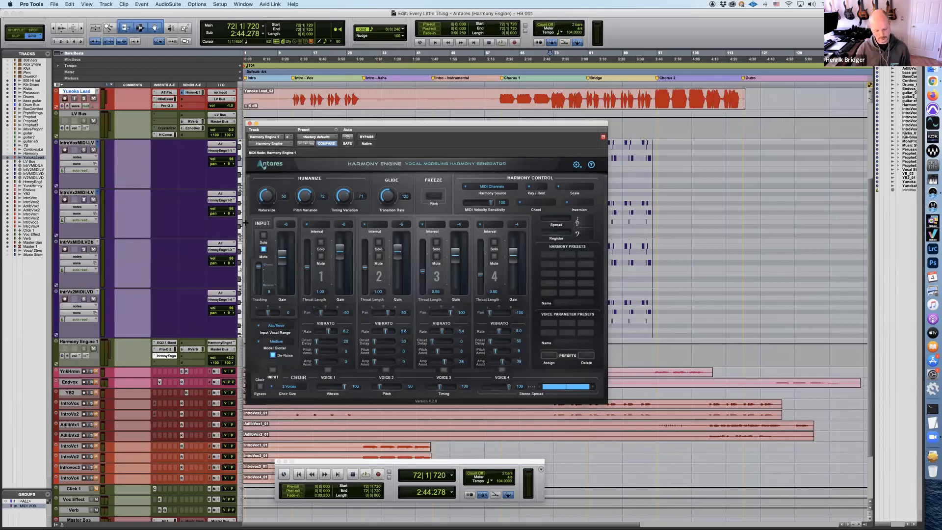
Close the current session and open the recent session "Can't Buy Free - 48kHz - Antares Master", declining the Avid Marketplace visit
{"action": "key", "text": "shift+super+w"}
{"action": "left_click", "coordinate": [55, 4]}
{"action": "mouse_move", "coordinate": [93, 34]}
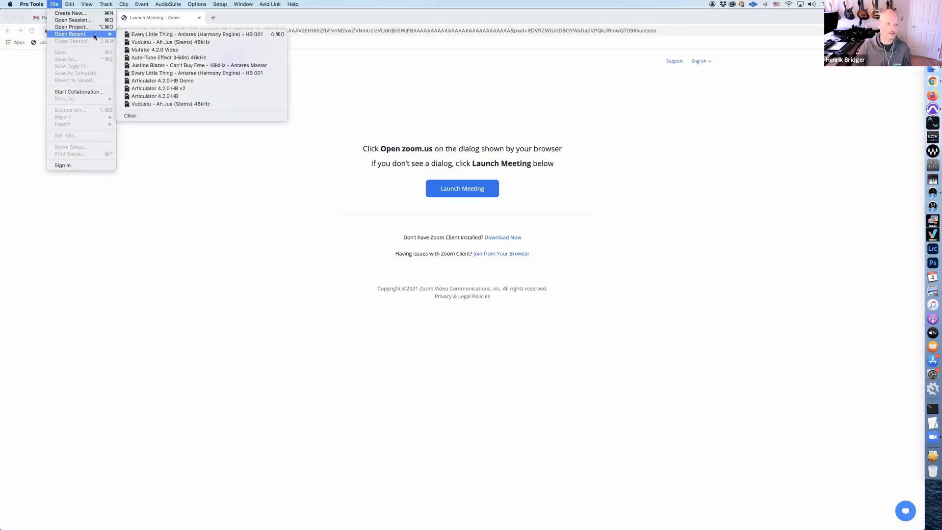
{"action": "left_click", "coordinate": [221, 71]}
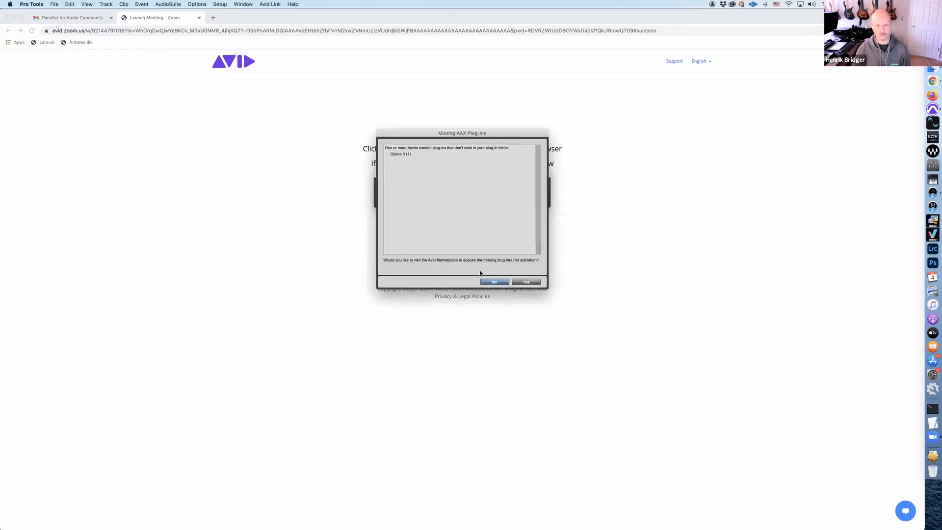
{"action": "left_click", "coordinate": [494, 283]}
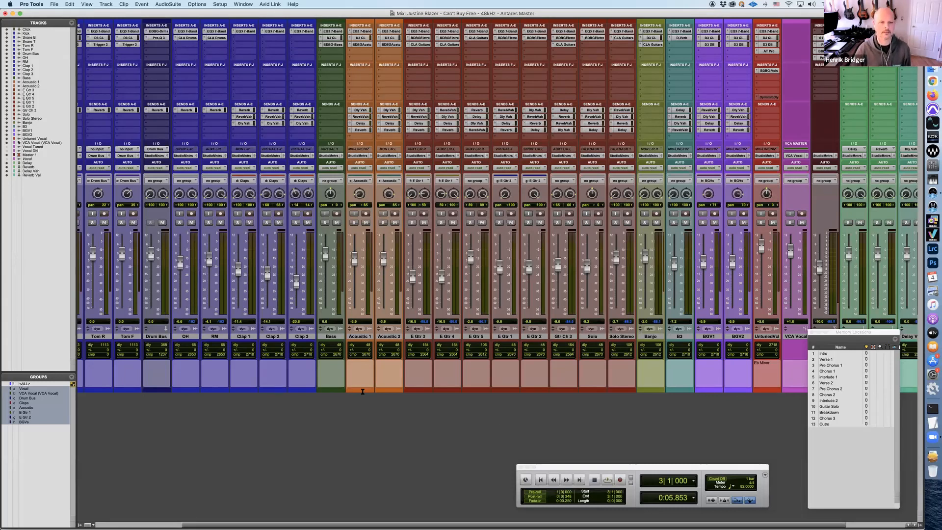
Show the Edit window and bypass the Auto-Tune Pro insert on the Untuned Vocal track
{"action": "key", "text": "super+equal"}
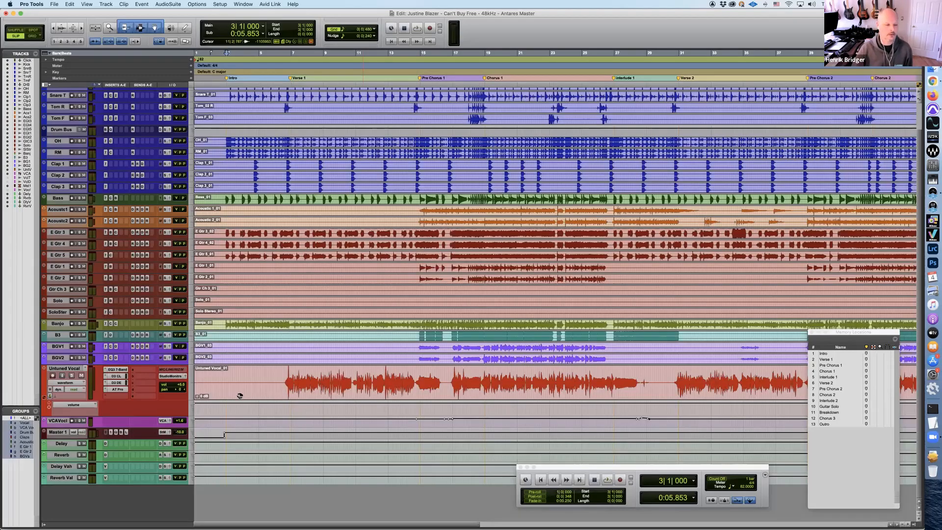
{"action": "left_click", "coordinate": [106, 391]}
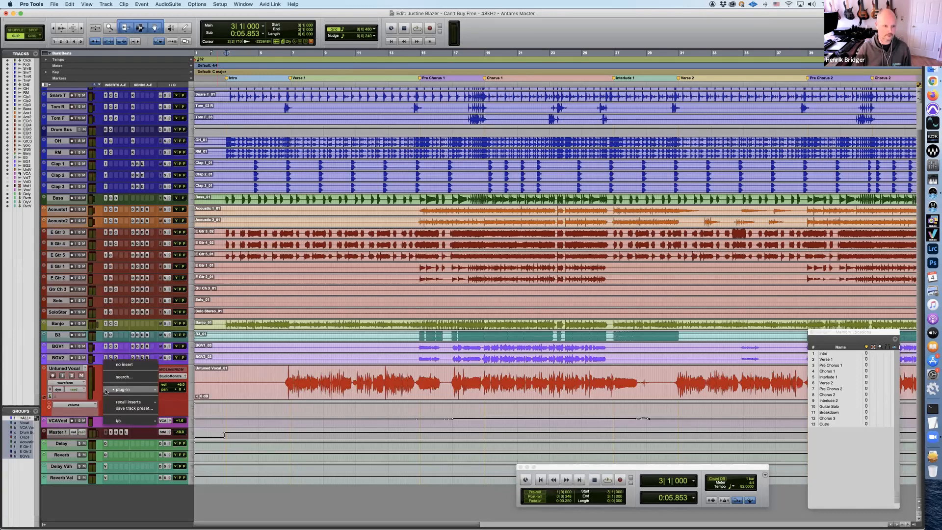
{"action": "left_click", "coordinate": [240, 500]}
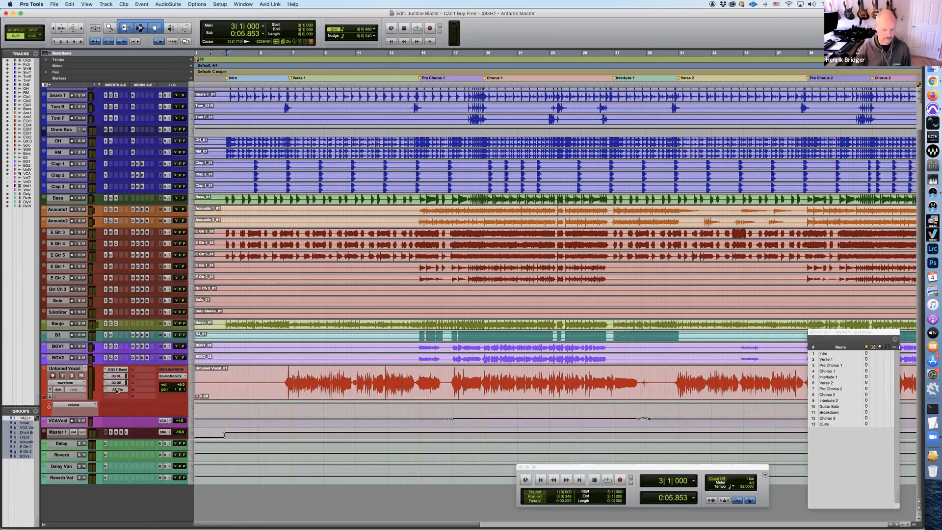
{"action": "left_click", "coordinate": [116, 391]}
Play the full mix from the Intro marker through Chorus 1 into Interlude 1, then stop
{"action": "left_click", "coordinate": [229, 79]}
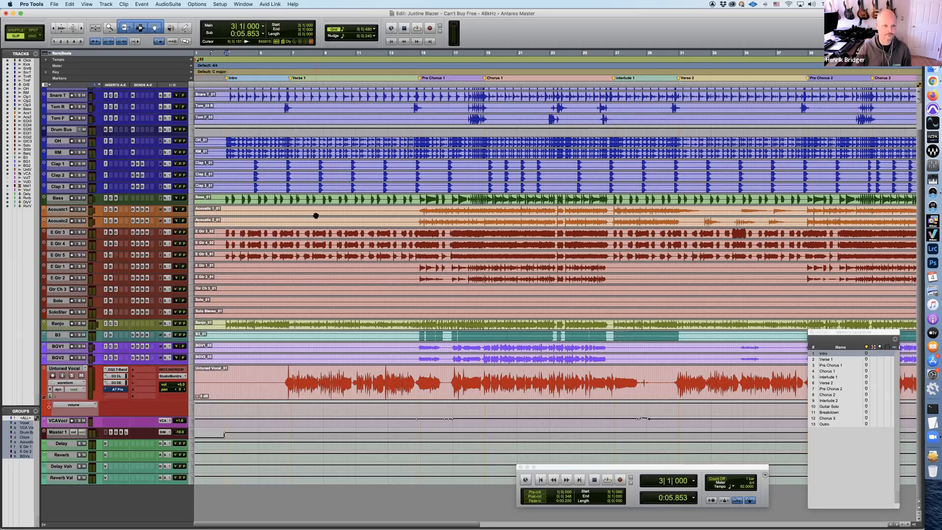
{"action": "key", "text": "space"}
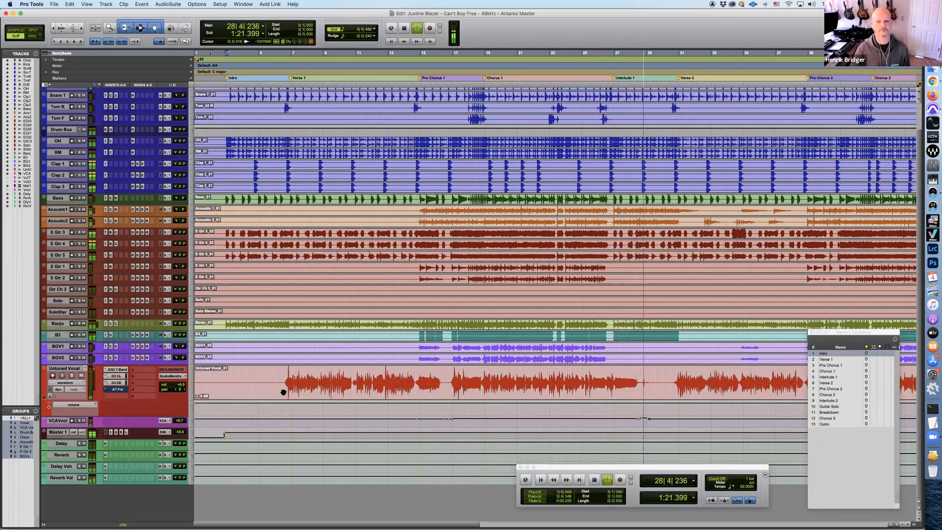
{"action": "key", "text": "space"}
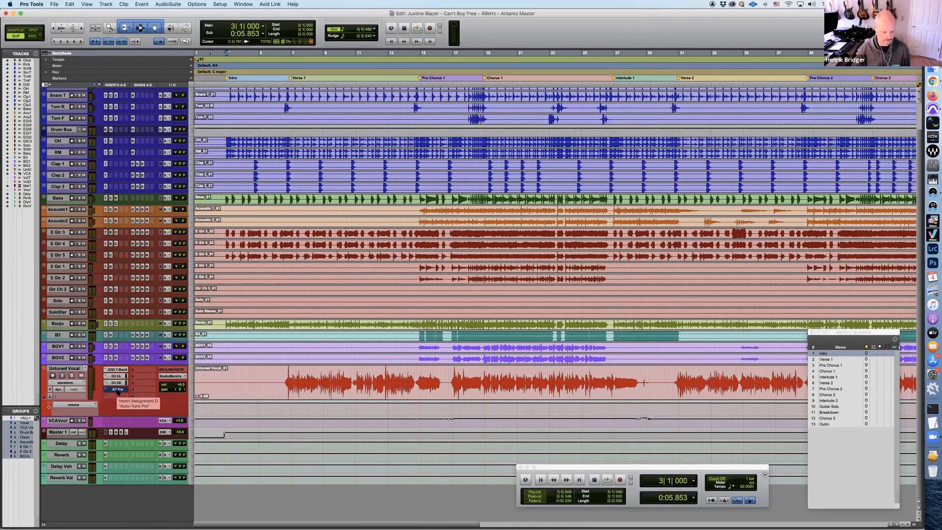
Open Auto-Tune Pro from the Untuned Vocal track and enable Pitch tracking in Graph mode
{"action": "left_click", "coordinate": [118, 390]}
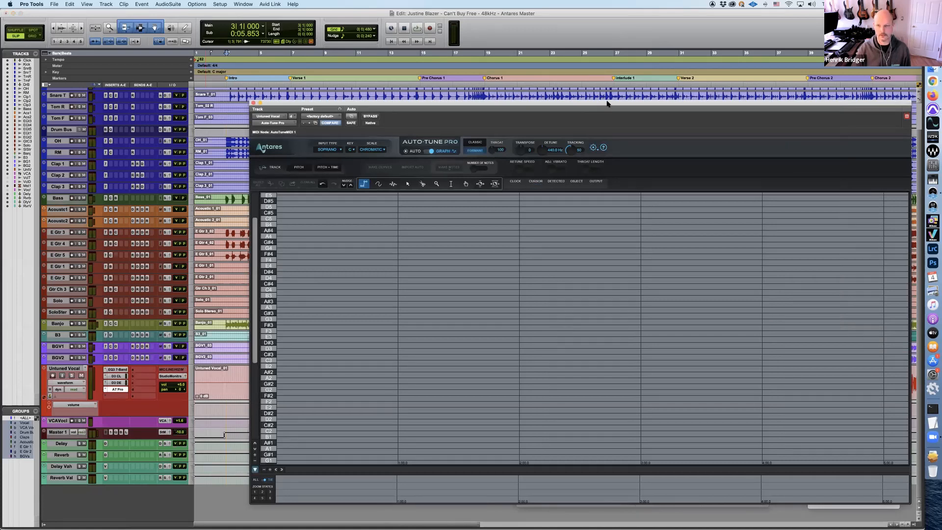
{"action": "left_click_drag", "start_coordinate": [594, 105], "coordinate": [518, 64]}
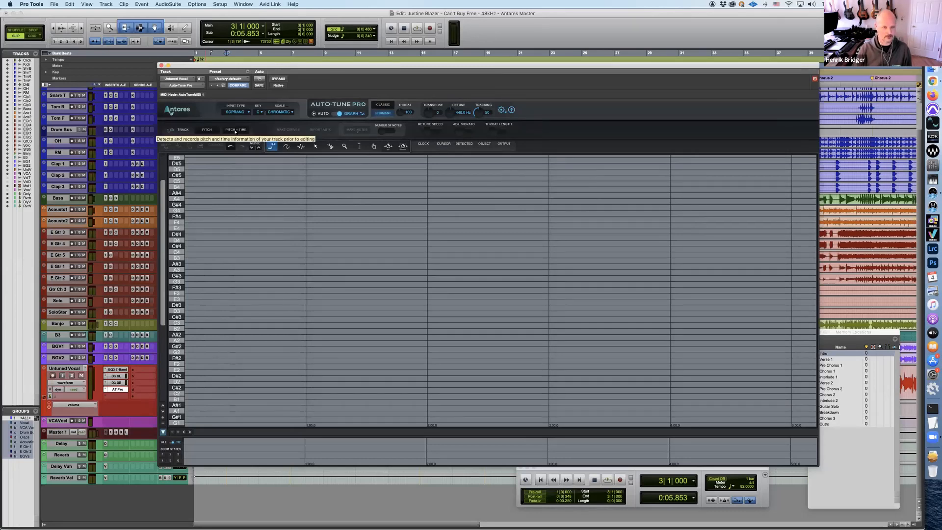
{"action": "left_click", "coordinate": [208, 132]}
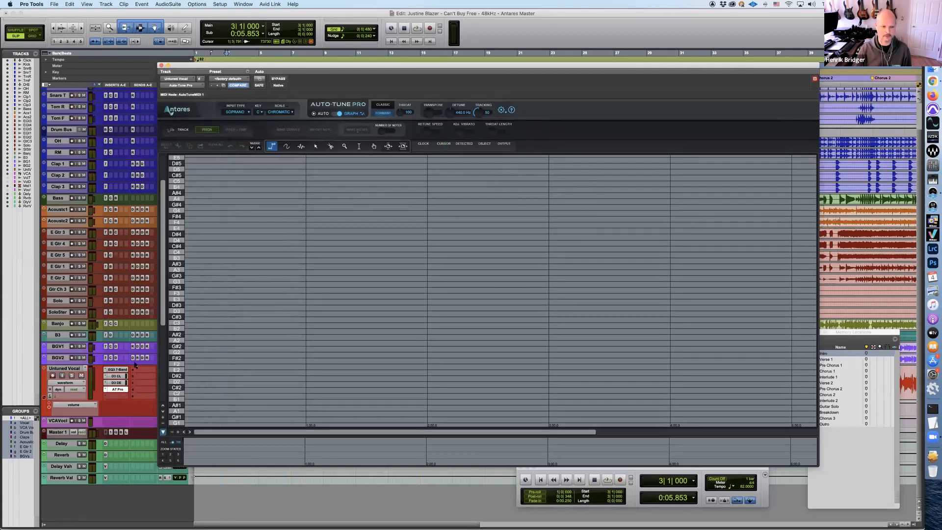
Commit the Untuned Vocal track offline up to the Auto-Tune Pro insert, with Source Tracks set to Do Nothing
{"action": "right_click", "coordinate": [123, 390]}
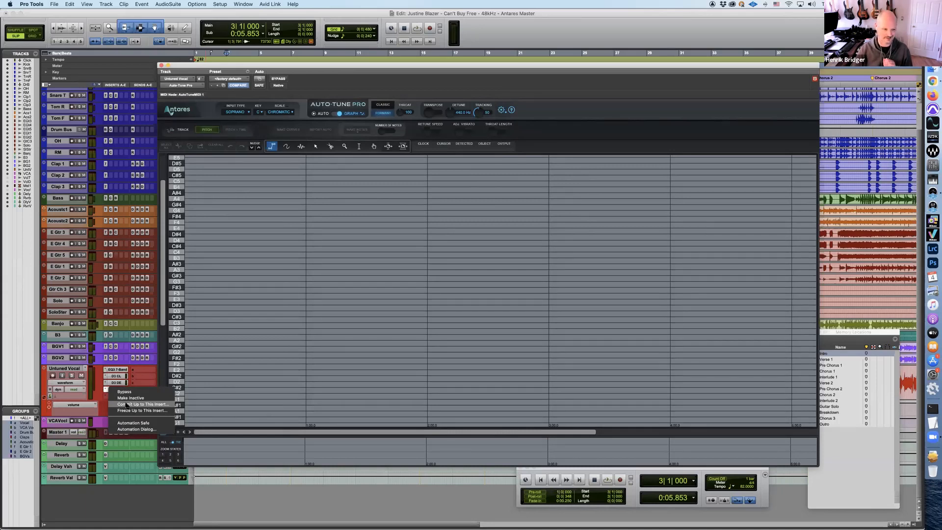
{"action": "left_click", "coordinate": [127, 404]}
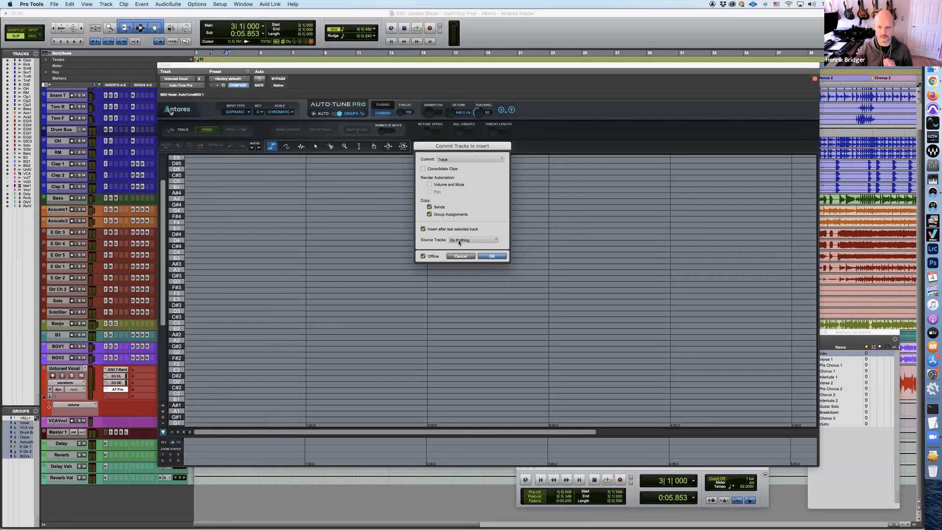
{"action": "left_click", "coordinate": [492, 256]}
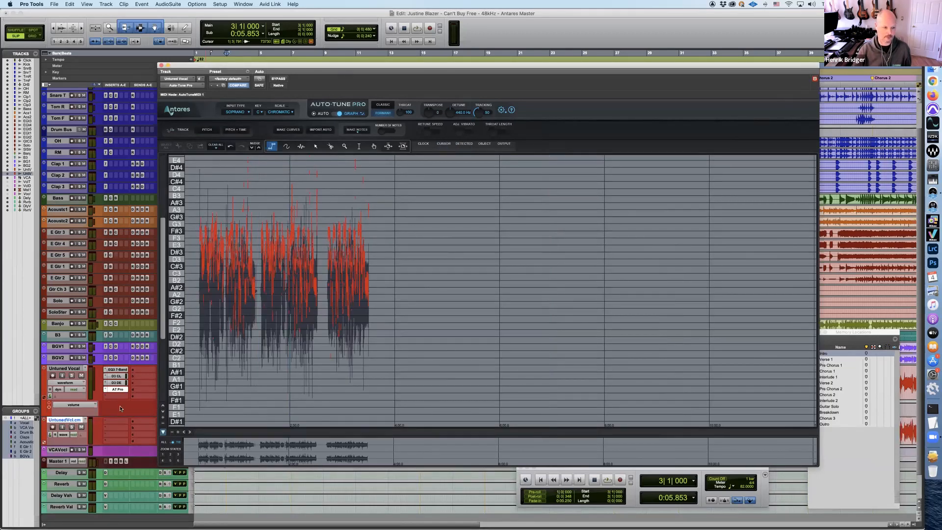
Delete the committed track "Untuned Vocal.cm" along with its active clips
{"action": "right_click", "coordinate": [72, 420]}
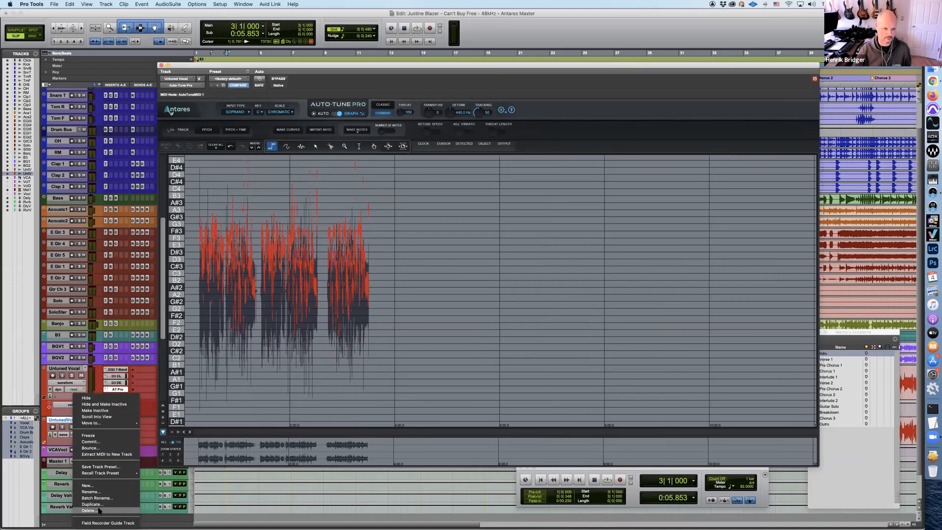
{"action": "left_click", "coordinate": [88, 510]}
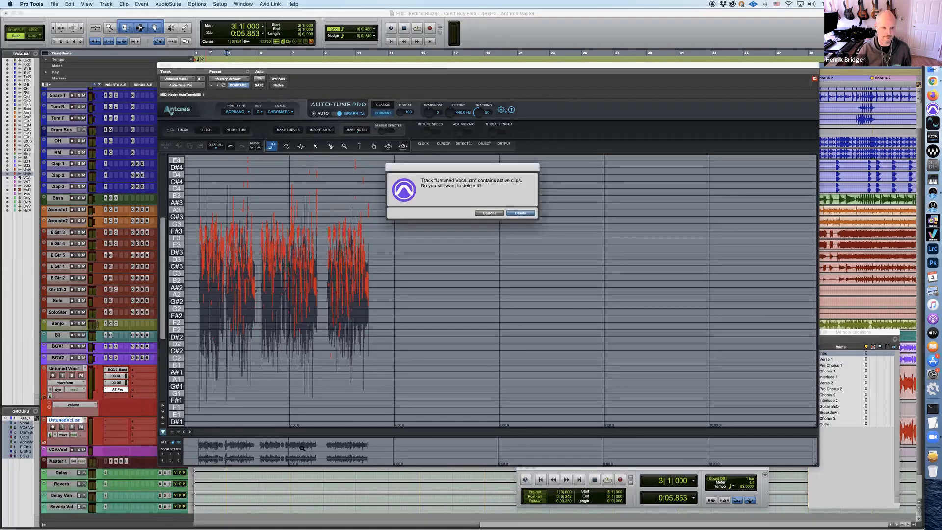
{"action": "left_click", "coordinate": [521, 213]}
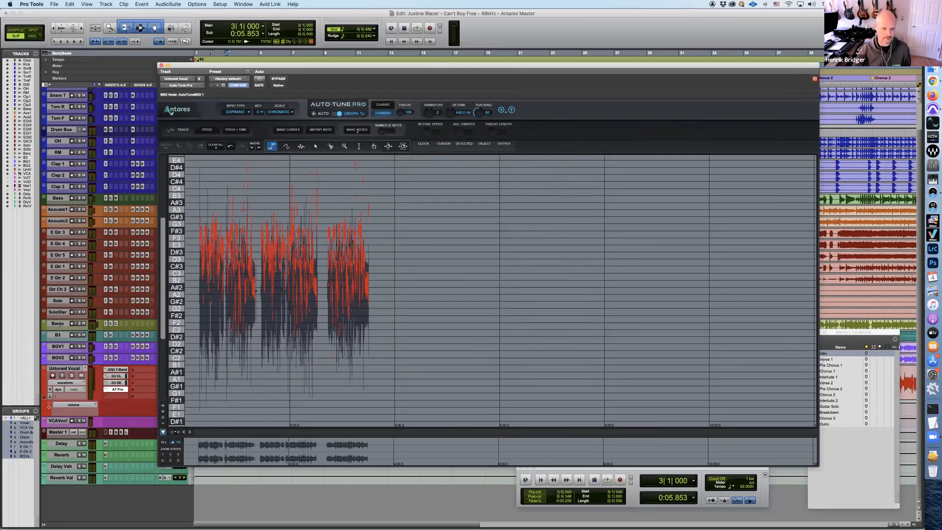
Examine the tracked pitch curve of individual vocal phrases at closer horizontal zoom in the Auto-Tune Pro graph
{"action": "left_click", "coordinate": [178, 433]}
{"action": "left_click", "coordinate": [178, 432]}
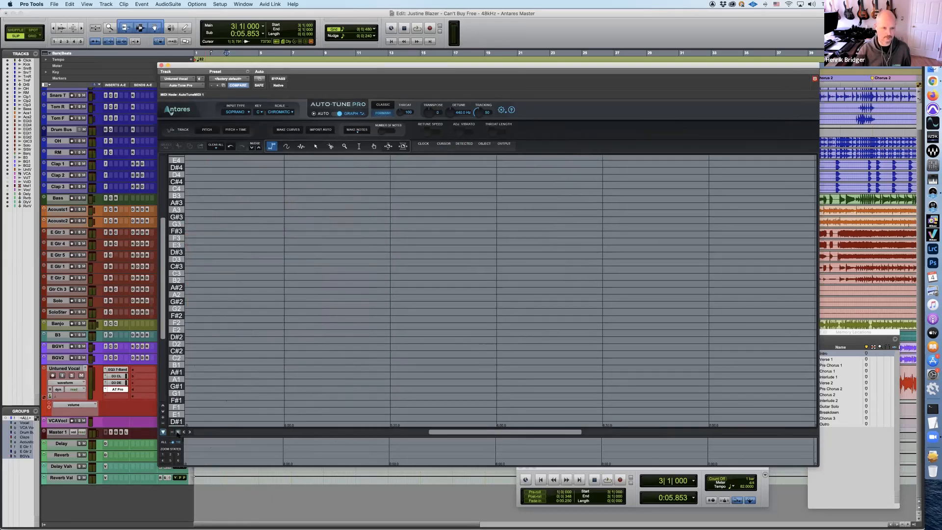
{"action": "left_click", "coordinate": [179, 432]}
{"action": "left_click", "coordinate": [178, 432]}
{"action": "left_click", "coordinate": [195, 431]}
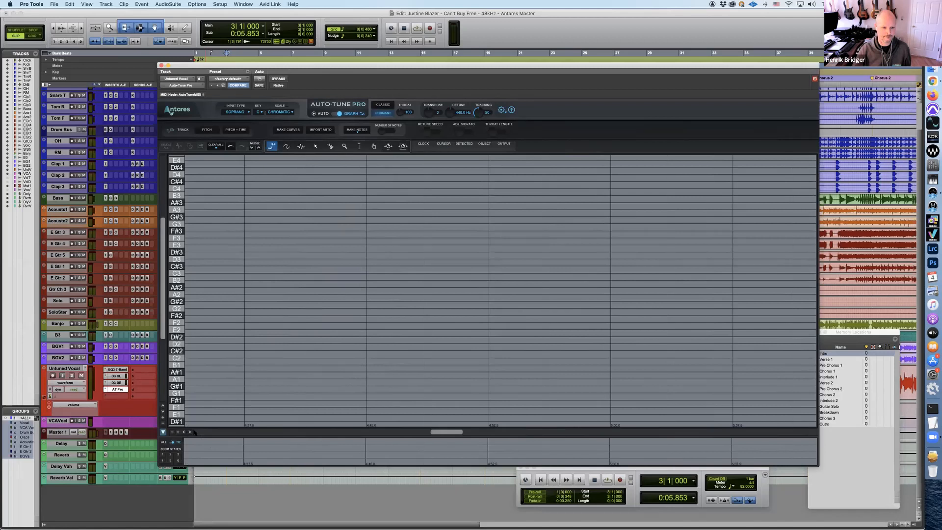
{"action": "mouse_move", "coordinate": [436, 433]}
{"action": "left_mouse_down"}
{"action": "mouse_move", "coordinate": [205, 430]}
{"action": "mouse_move", "coordinate": [223, 431]}
{"action": "left_mouse_up"}
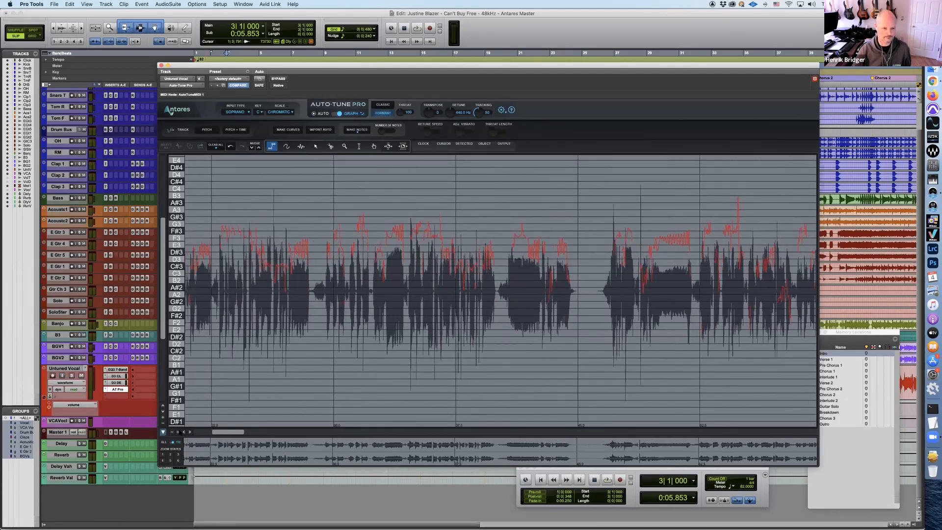
{"action": "left_click", "coordinate": [178, 432]}
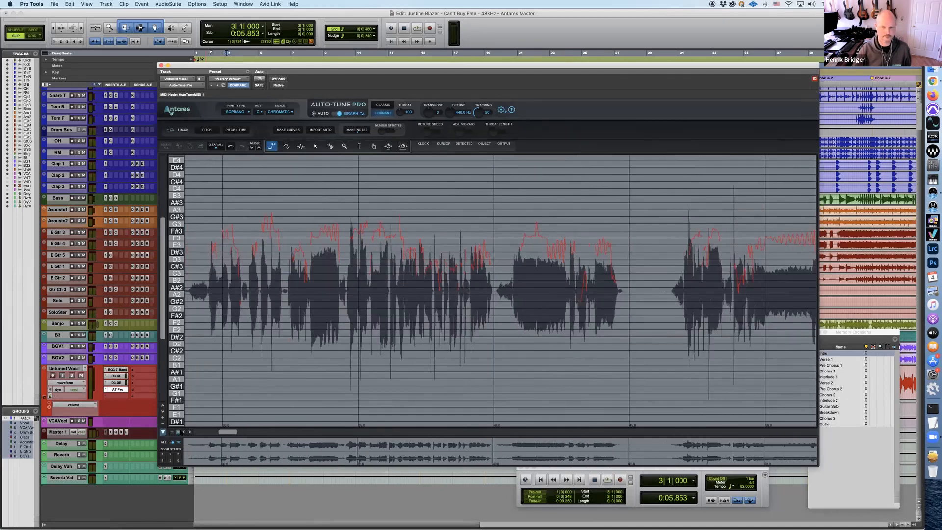
{"action": "left_click", "coordinate": [178, 432]}
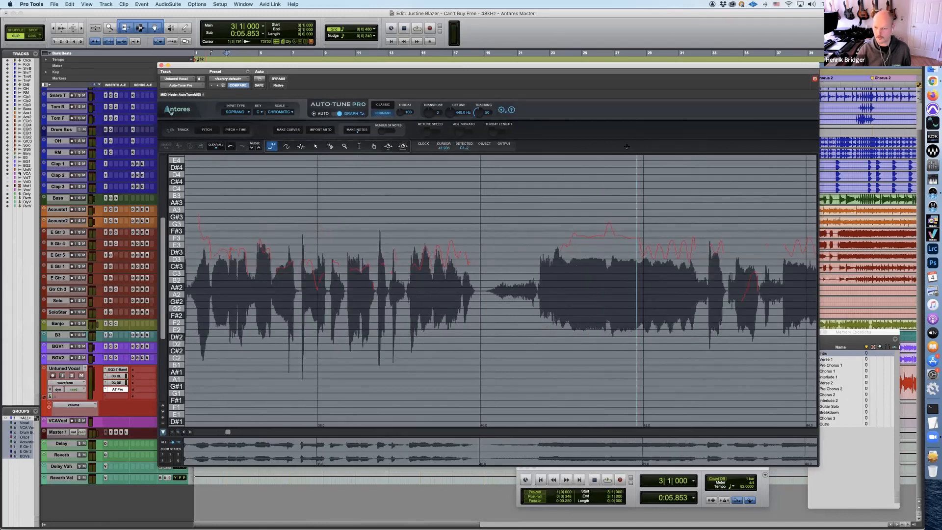
Recall the Pre Chorus 1 memory location, play briefly and stop, and move the Auto-Tune Pro window clear of the Untuned Vocal controls
{"action": "left_click_drag", "start_coordinate": [638, 67], "coordinate": [615, 85]}
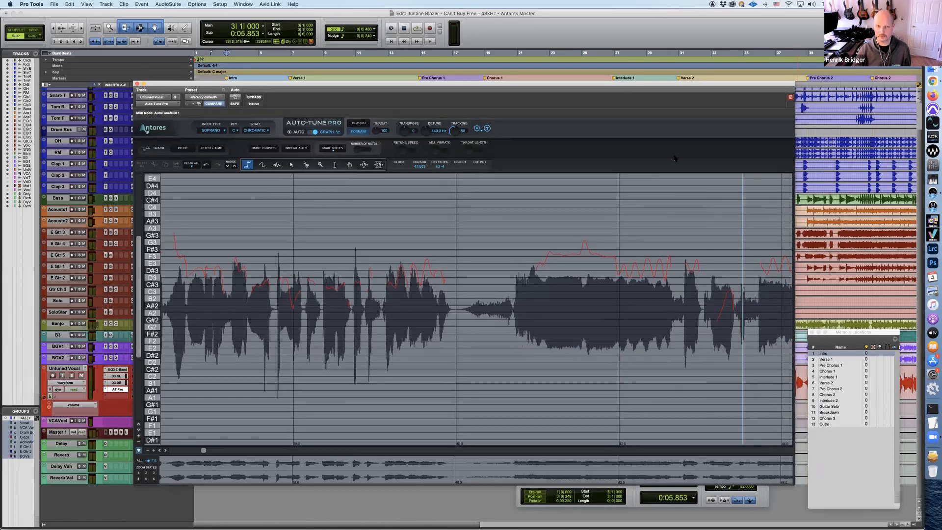
{"action": "left_click_drag", "start_coordinate": [677, 88], "coordinate": [692, 410]}
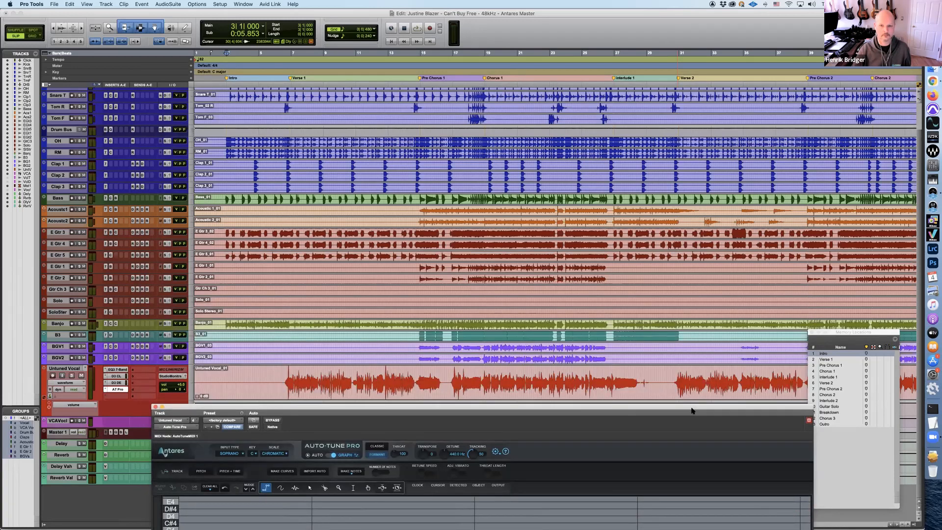
{"action": "left_click_drag", "start_coordinate": [685, 333], "coordinate": [668, 64]}
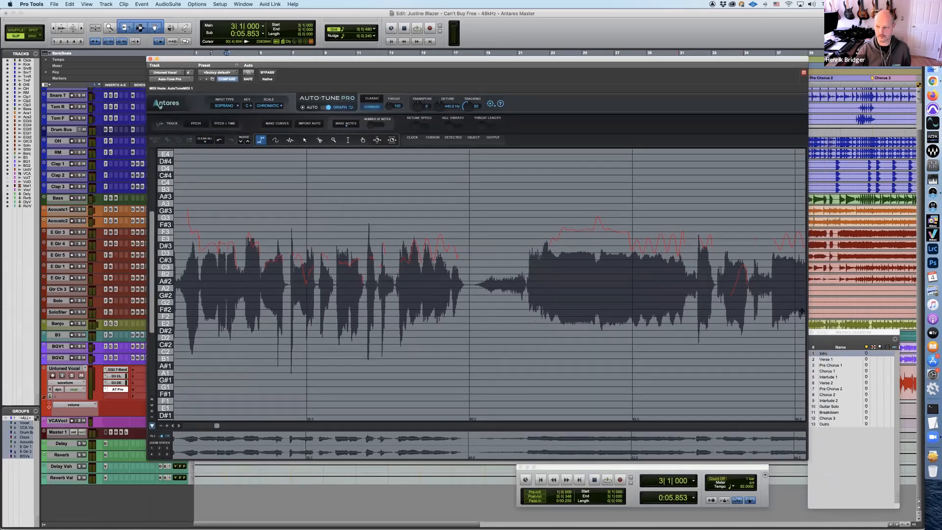
{"action": "left_click", "coordinate": [830, 365]}
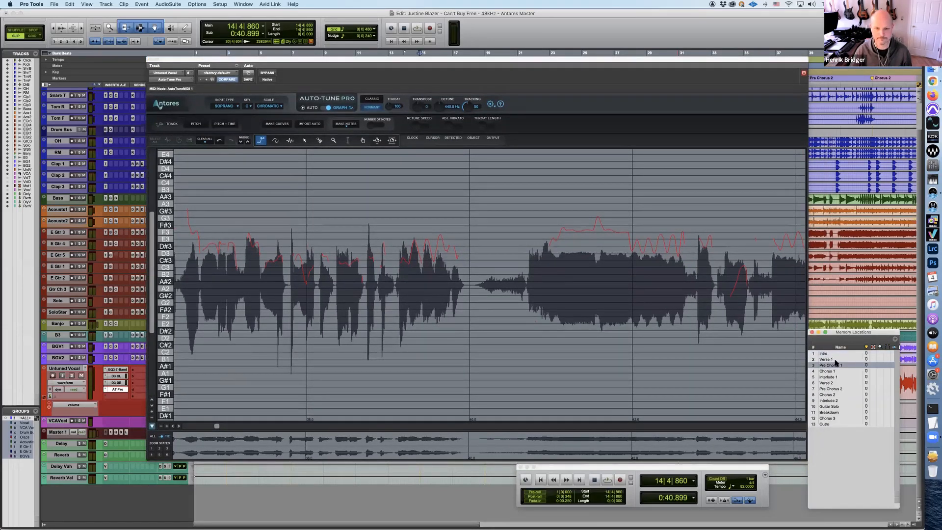
{"action": "key", "text": "space"}
{"action": "key", "text": "space"}
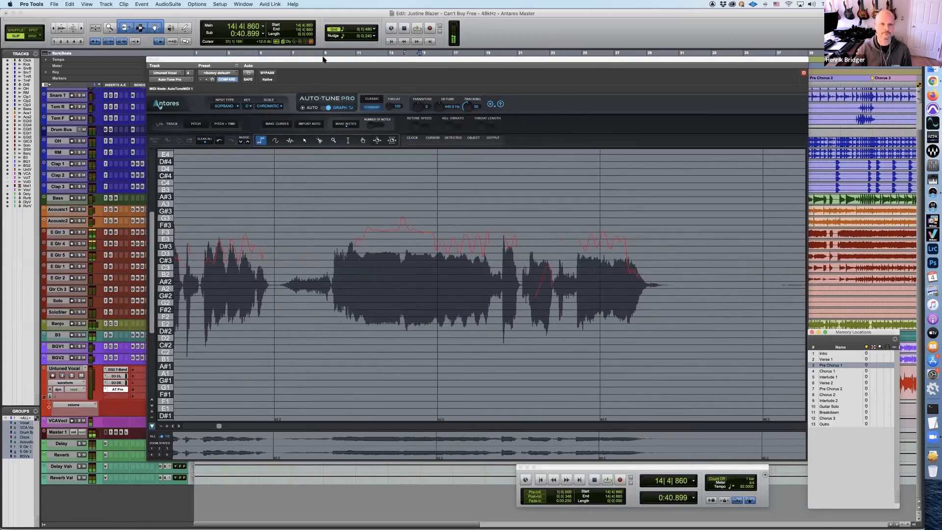
{"action": "left_click_drag", "start_coordinate": [324, 60], "coordinate": [374, 74]}
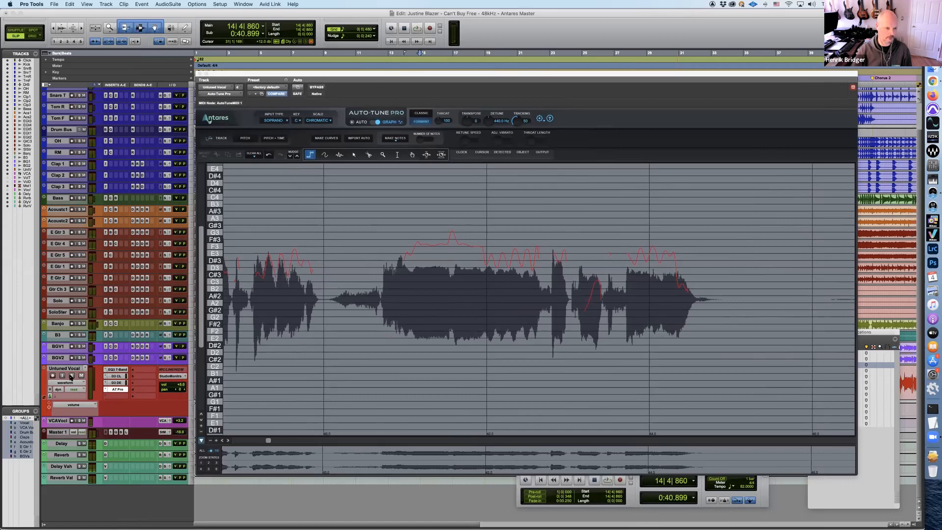
Solo the Untuned Vocal track and play the Pre Chorus 1 phrase, stopping after its held notes
{"action": "left_click", "coordinate": [72, 375]}
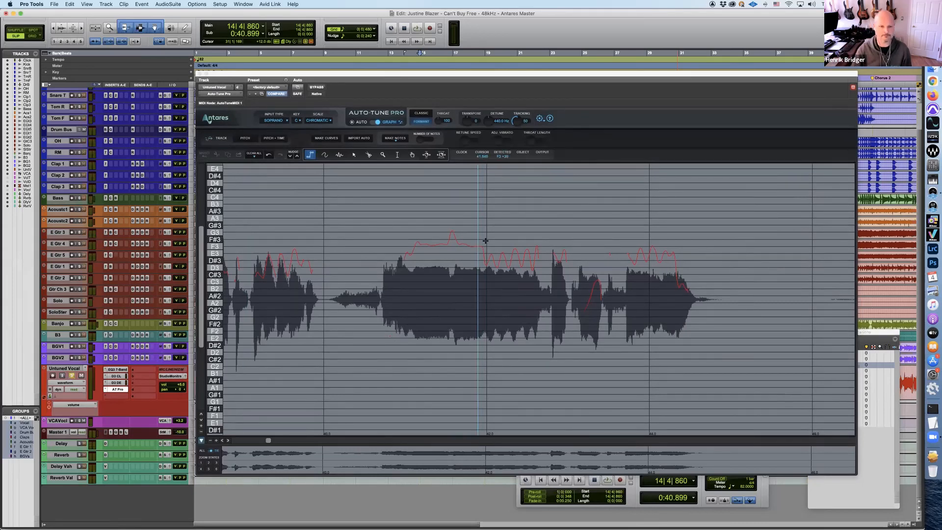
{"action": "key", "text": "space"}
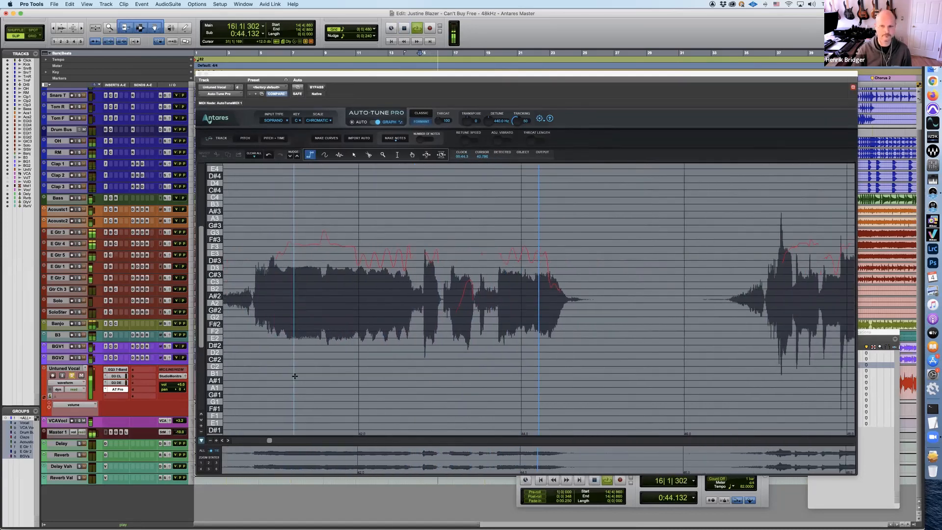
{"action": "key", "text": "space"}
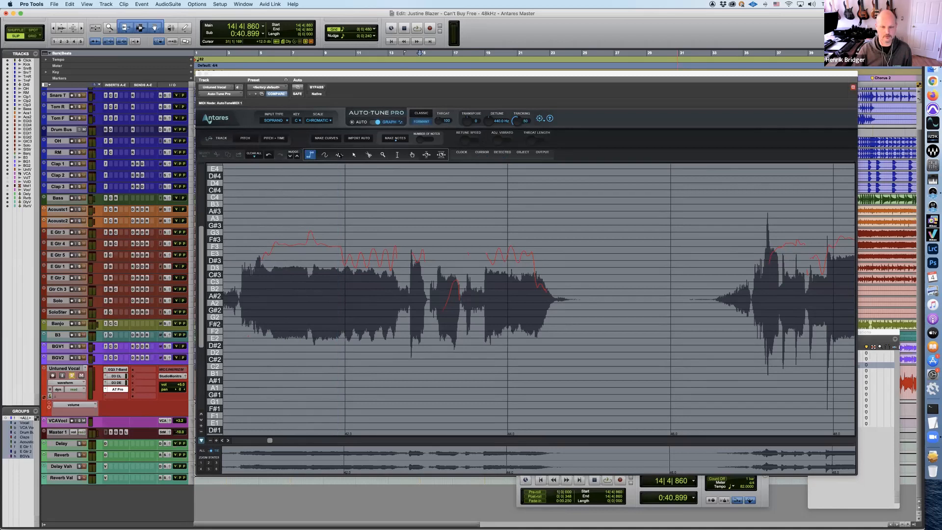
Draw a note object on F3 over the start of the sustained Pre Chorus 1 word and adjust its Retune Speed
{"action": "left_click", "coordinate": [339, 154]}
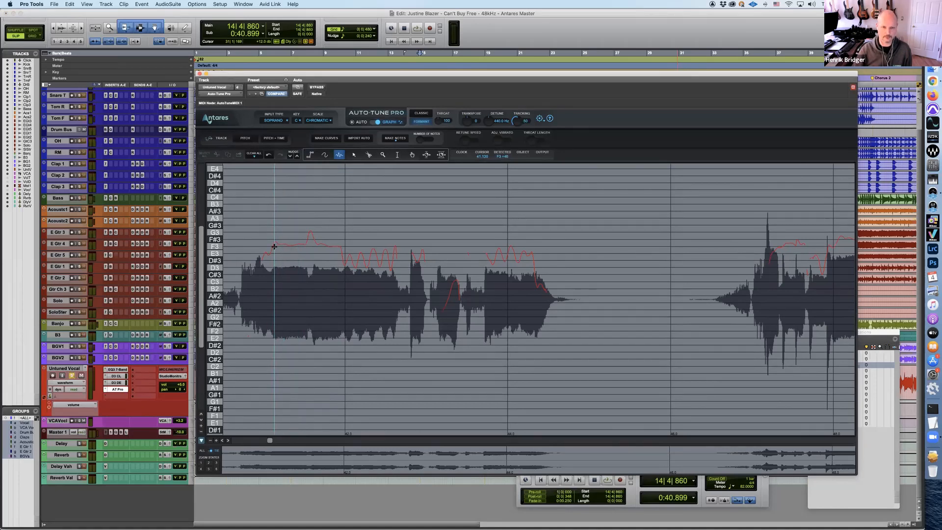
{"action": "left_click_drag", "start_coordinate": [274, 246], "coordinate": [304, 245]}
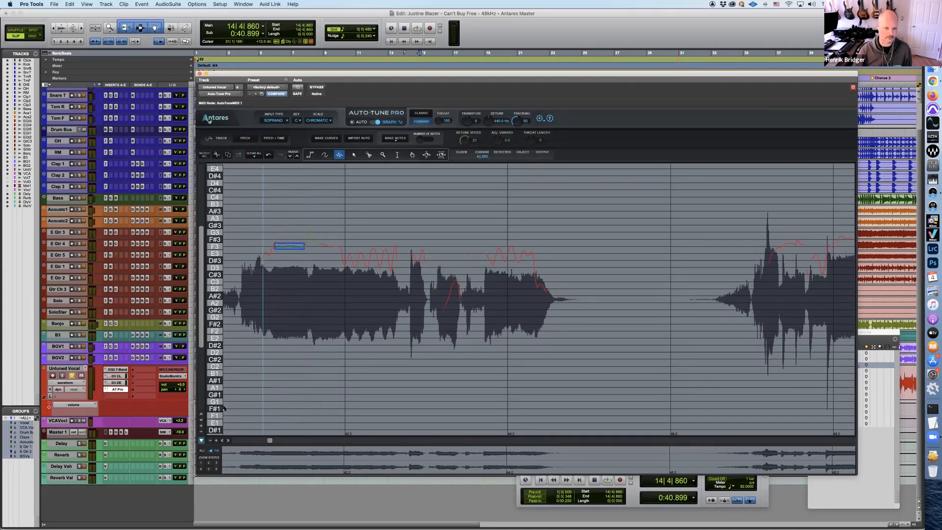
{"action": "left_click", "coordinate": [201, 427]}
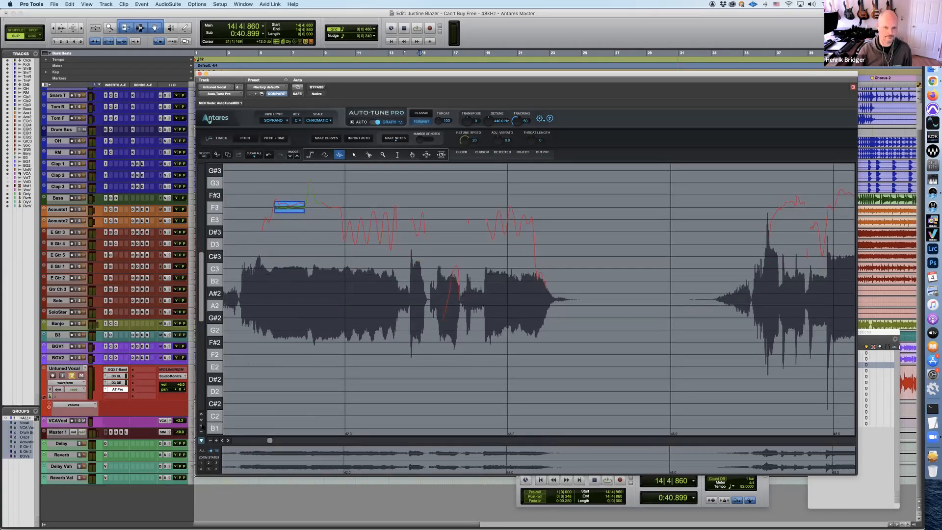
{"action": "scroll", "coordinate": [319, 304], "scroll_direction": "up", "scroll_amount": 1}
{"action": "scroll", "coordinate": [279, 329], "scroll_direction": "up", "scroll_amount": 3}
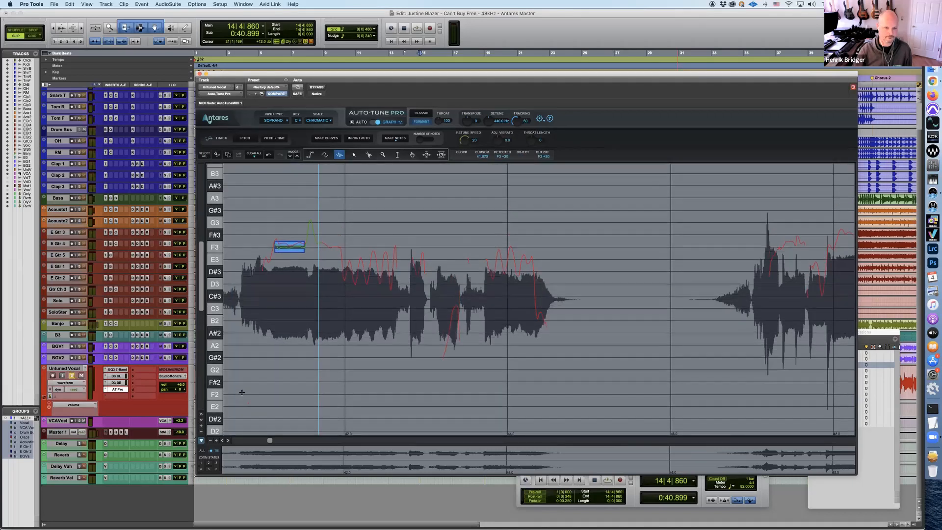
{"action": "left_click", "coordinate": [201, 426]}
{"action": "scroll", "coordinate": [249, 391], "scroll_direction": "up", "scroll_amount": 2}
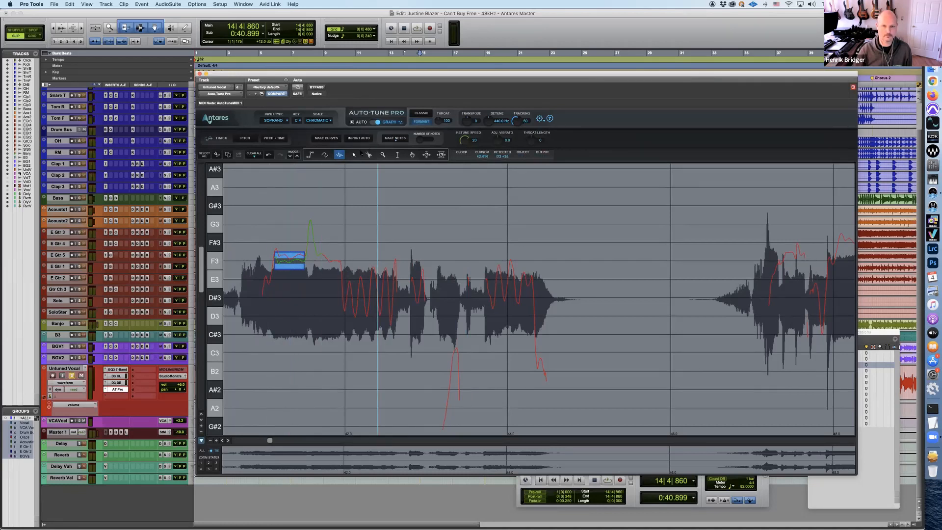
{"action": "left_click", "coordinate": [354, 155]}
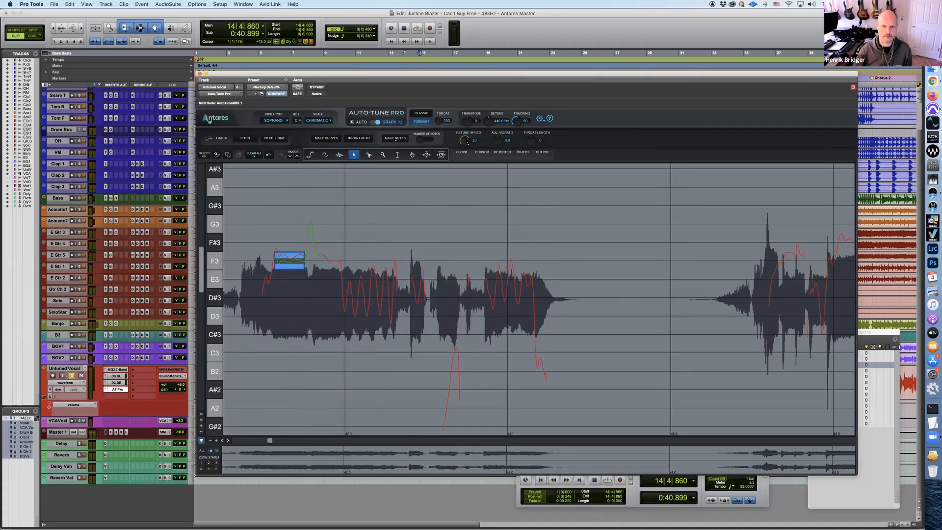
{"action": "left_click_drag", "start_coordinate": [465, 164], "coordinate": [464, 144]}
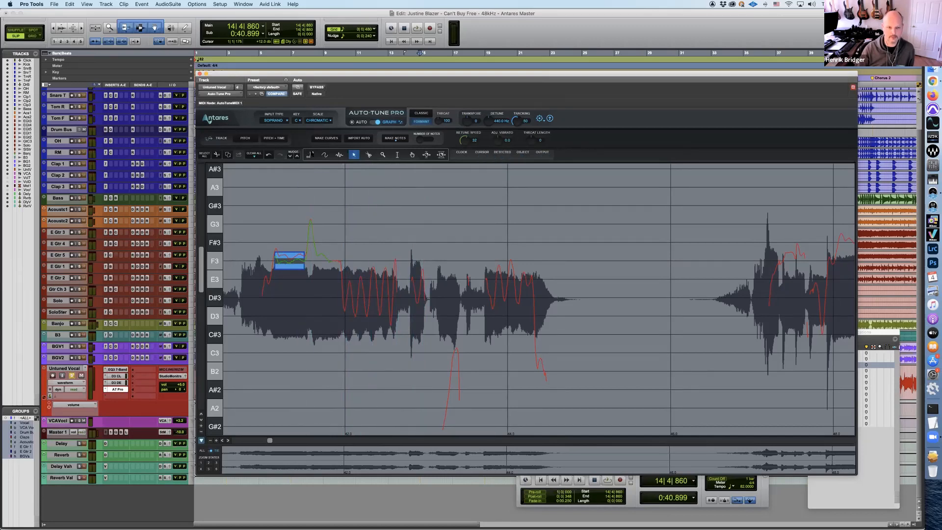
Draw straight correction lines on D#3 and E3 over the two vibrato passages, adjusting the Retune Speed of the D#3 line
{"action": "left_click", "coordinate": [309, 155]}
{"action": "left_click", "coordinate": [342, 297]}
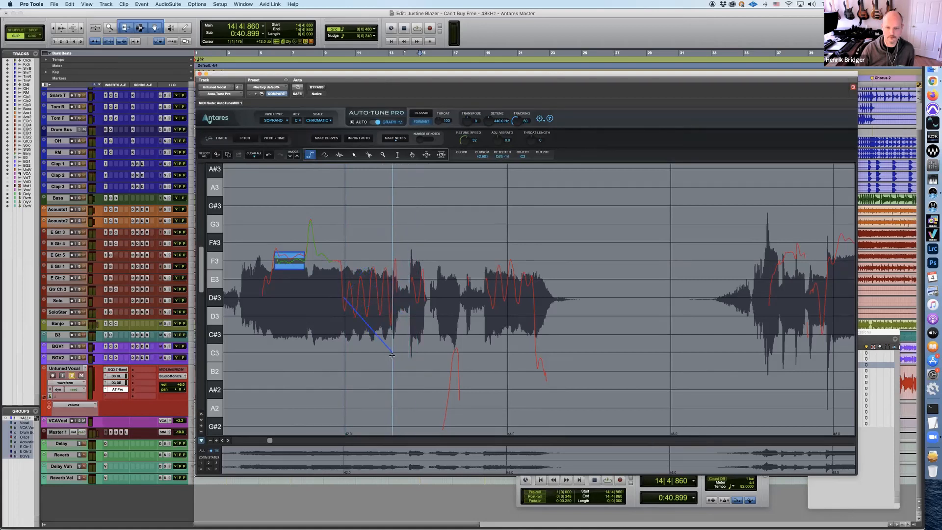
{"action": "left_click", "coordinate": [397, 296]}
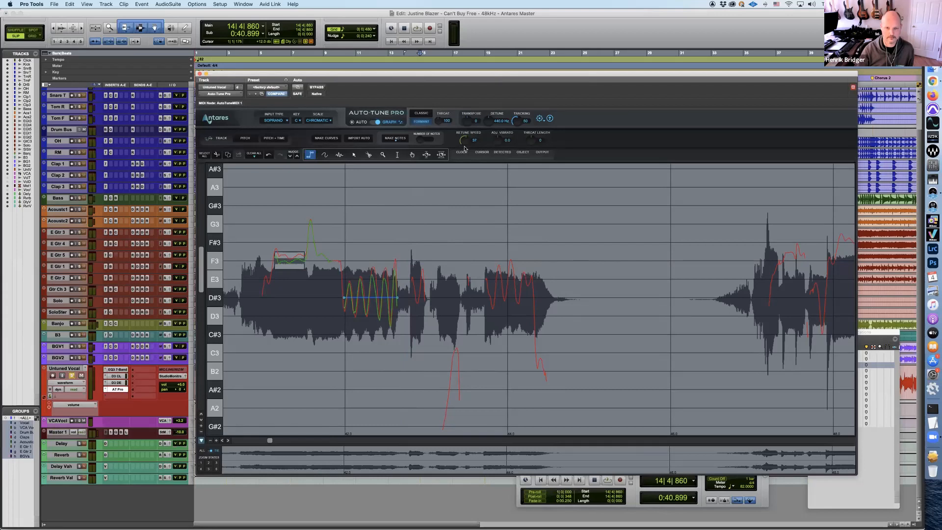
{"action": "left_click_drag", "start_coordinate": [467, 138], "coordinate": [467, 137]}
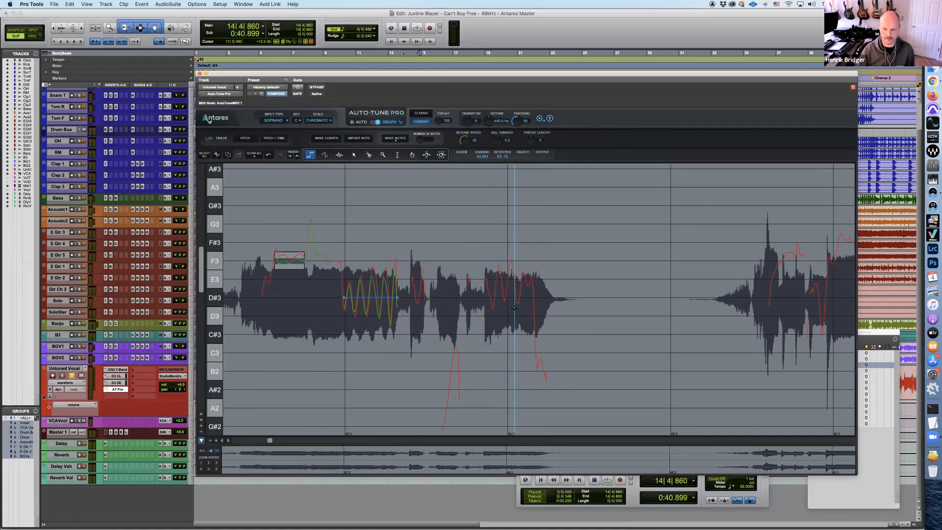
{"action": "left_click", "coordinate": [485, 279]}
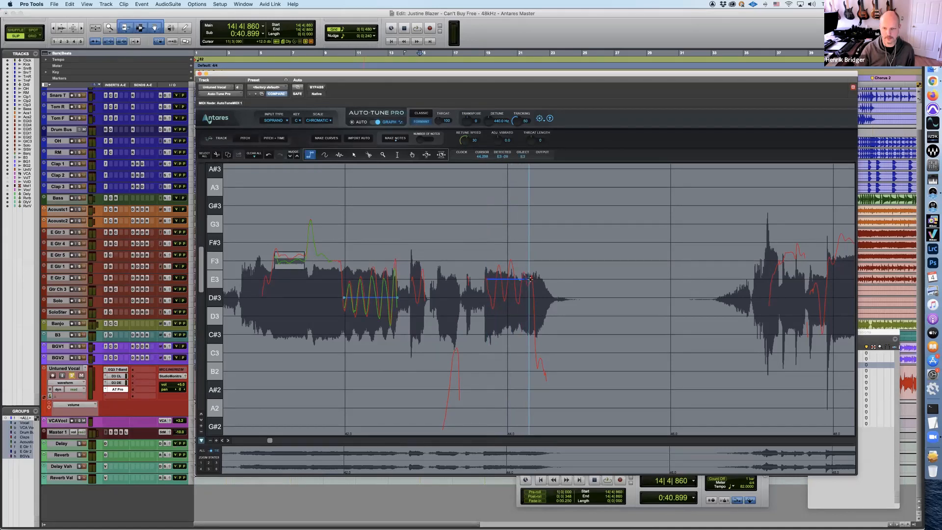
{"action": "double_click", "coordinate": [531, 279]}
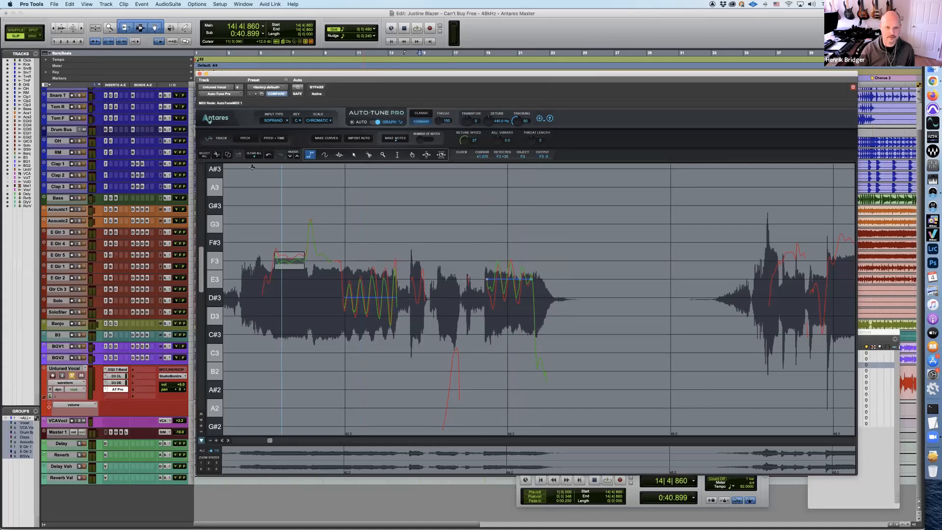
Bypass Auto-Tune Pro and play the soloed vocal phrase without correction, then stop playback
{"action": "left_click", "coordinate": [316, 87]}
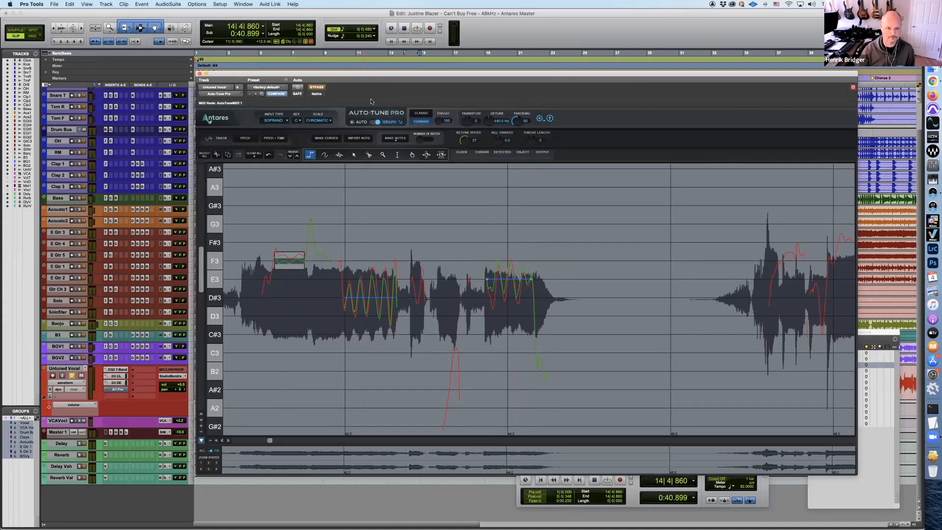
{"action": "key", "text": "space"}
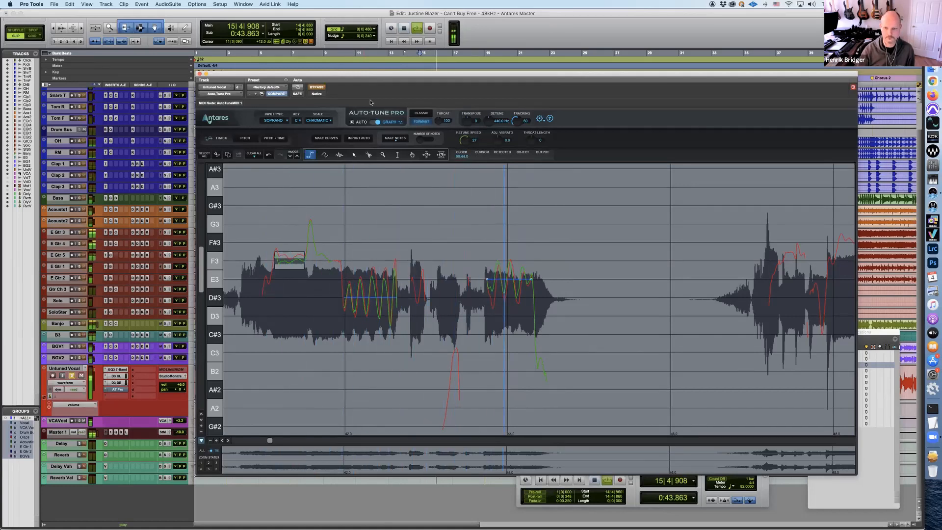
{"action": "key", "text": "space"}
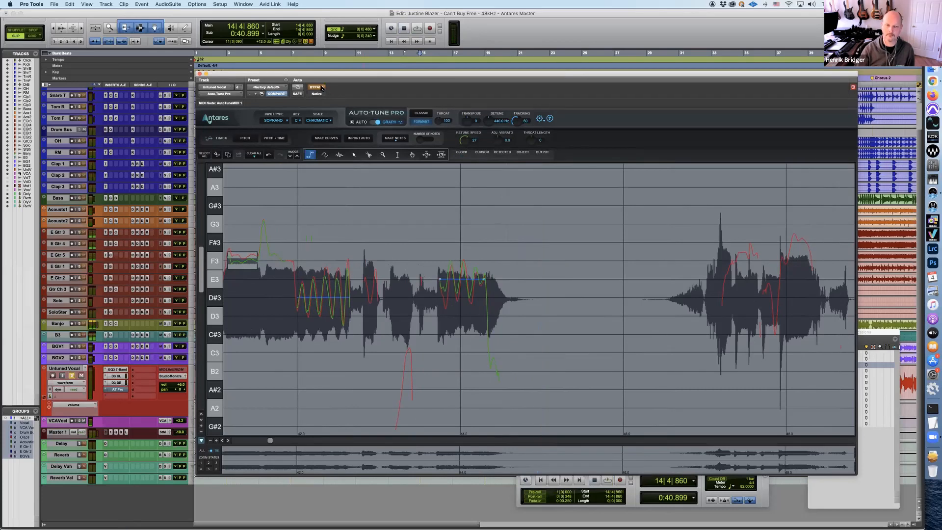
Take Auto-Tune Pro out of bypass and play the corrected solo vocal phrase twice
{"action": "left_click", "coordinate": [320, 87]}
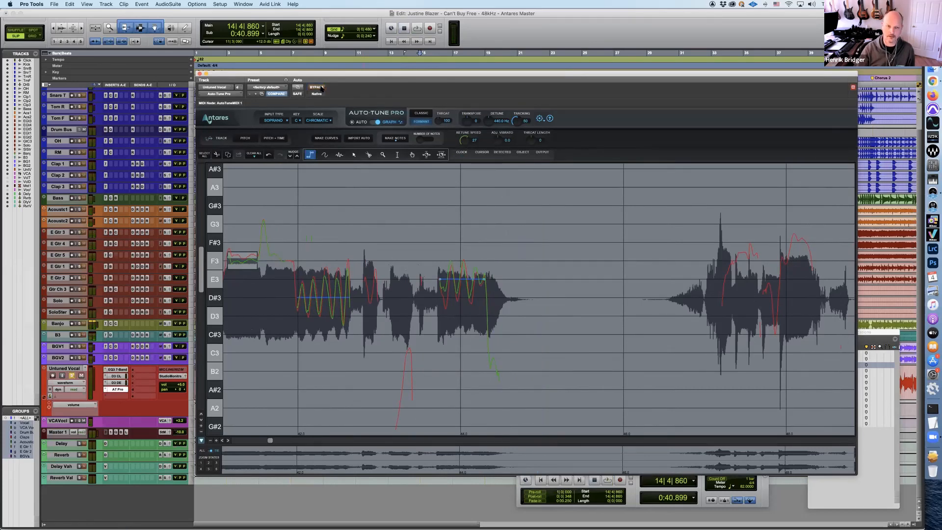
{"action": "key", "text": "space"}
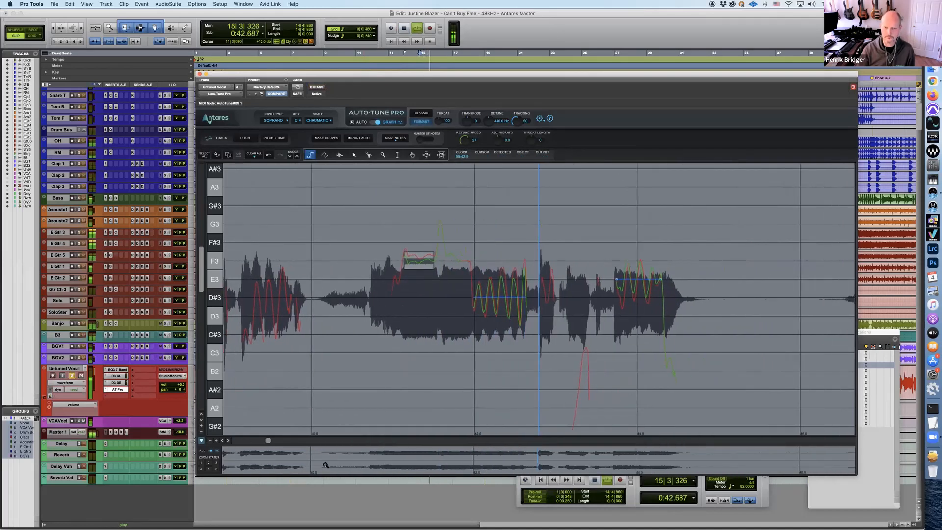
{"action": "key", "text": "space"}
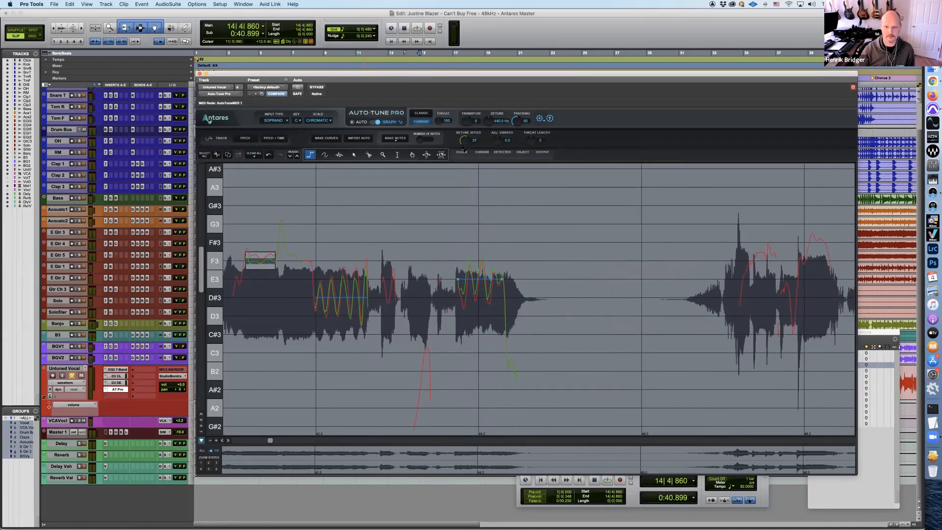
{"action": "key", "text": "space"}
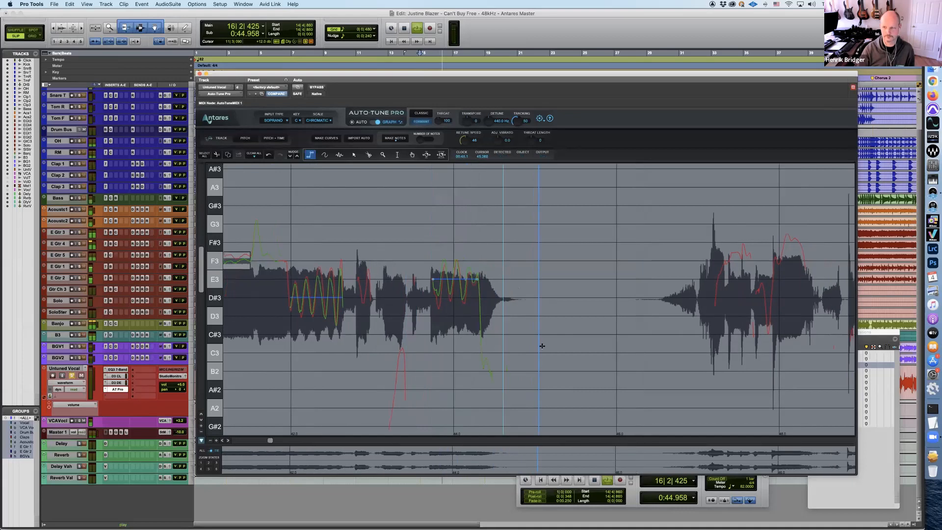
{"action": "key", "text": "space"}
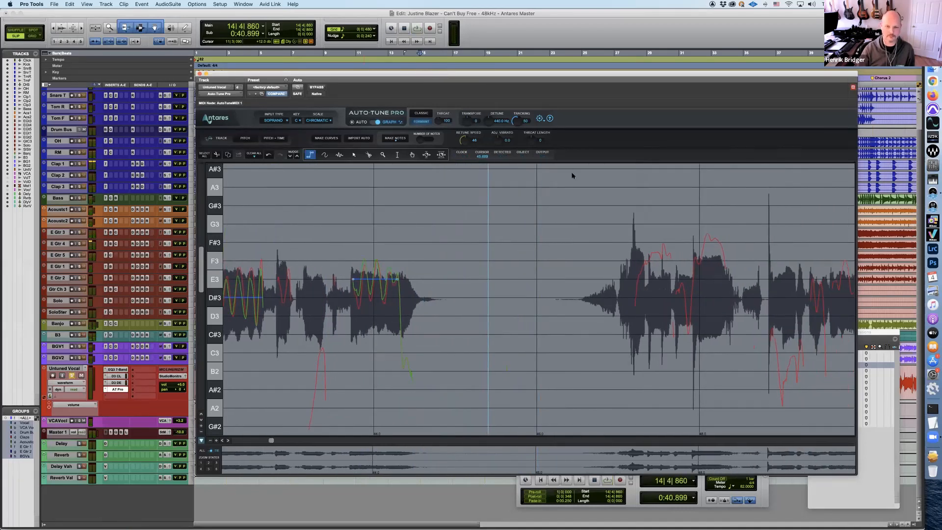
Unsolo the Untuned Vocal track and play the corrected phrase within the full mix
{"action": "left_click", "coordinate": [70, 374]}
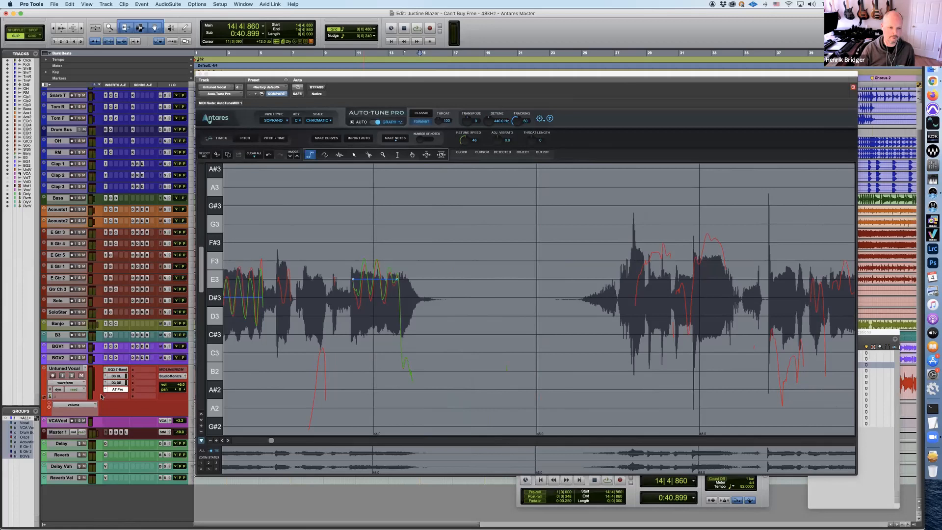
{"action": "key", "text": "space"}
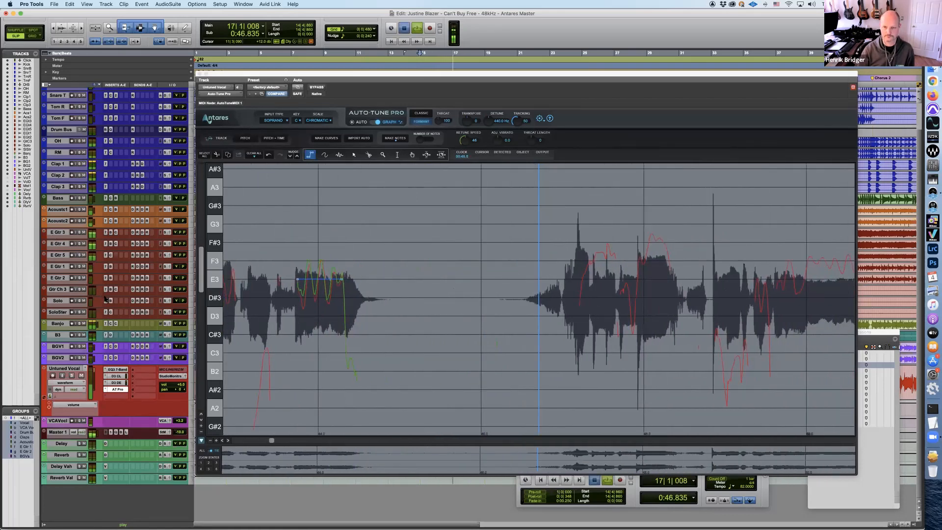
{"action": "key", "text": "space"}
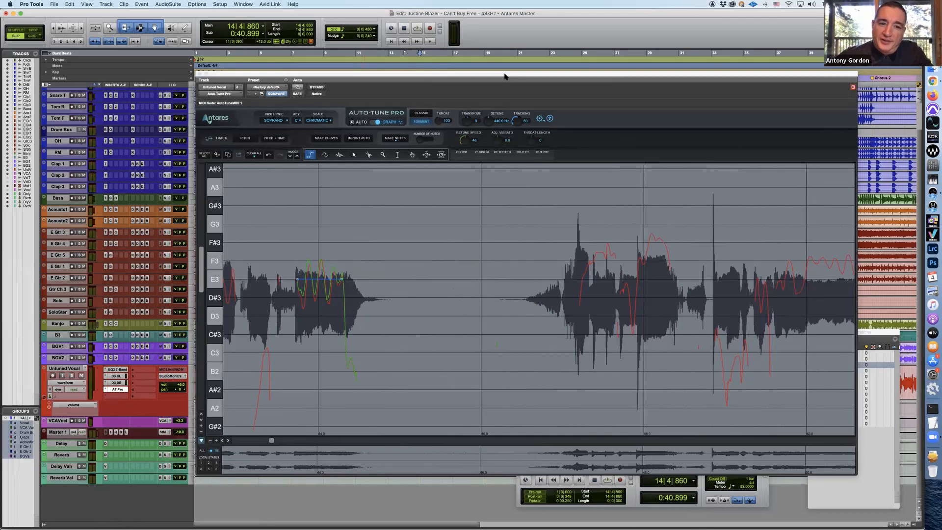
Place the playback cursor at 16|3|832 on the Untuned Vocal track, moving the Auto-Tune Pro window out of the way and back
{"action": "left_click_drag", "start_coordinate": [505, 75], "coordinate": [475, 295]}
{"action": "left_click_drag", "start_coordinate": [473, 342], "coordinate": [470, 363]}
{"action": "left_click_drag", "start_coordinate": [470, 395], "coordinate": [451, 391]}
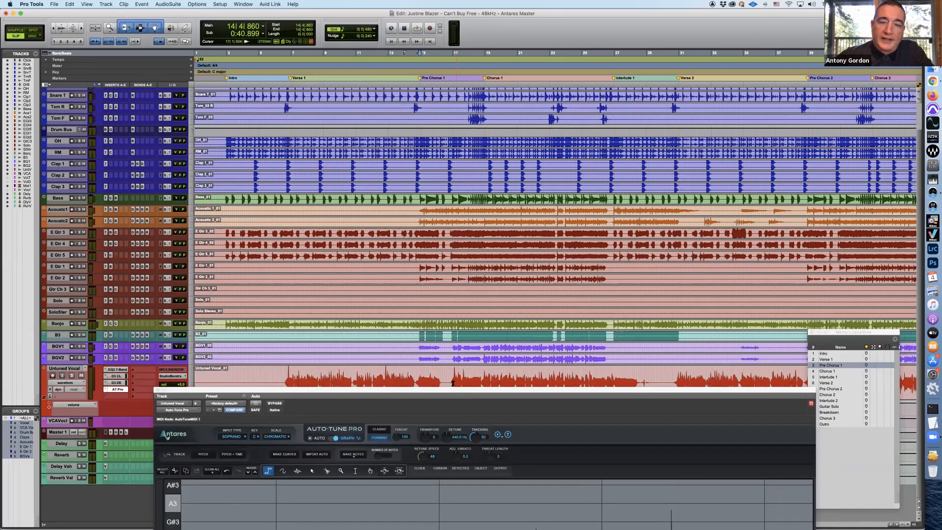
{"action": "left_click", "coordinate": [447, 378]}
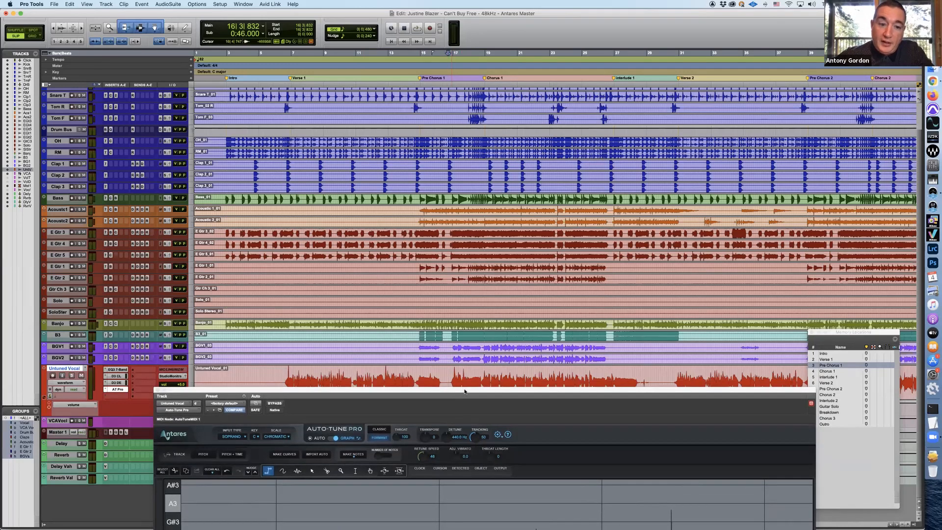
{"action": "left_click_drag", "start_coordinate": [464, 390], "coordinate": [468, 52]}
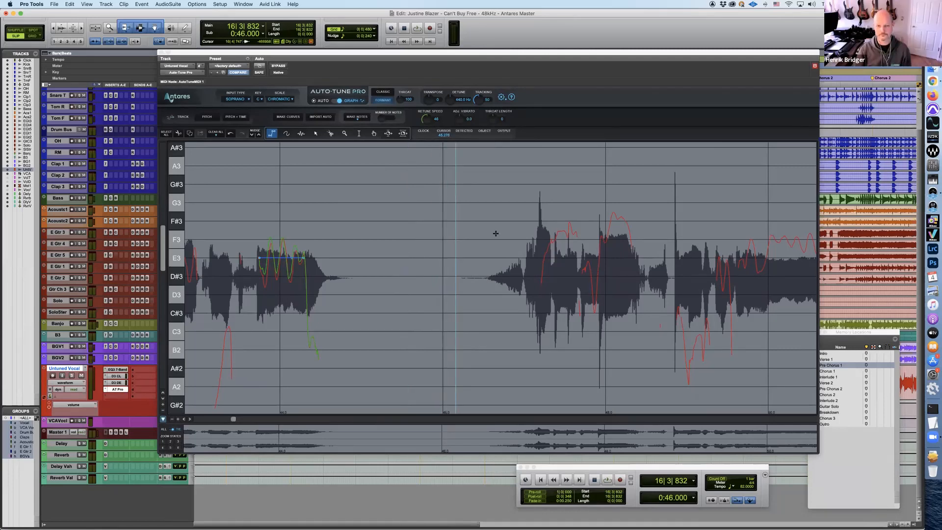
{"action": "left_click_drag", "start_coordinate": [566, 53], "coordinate": [521, 56]}
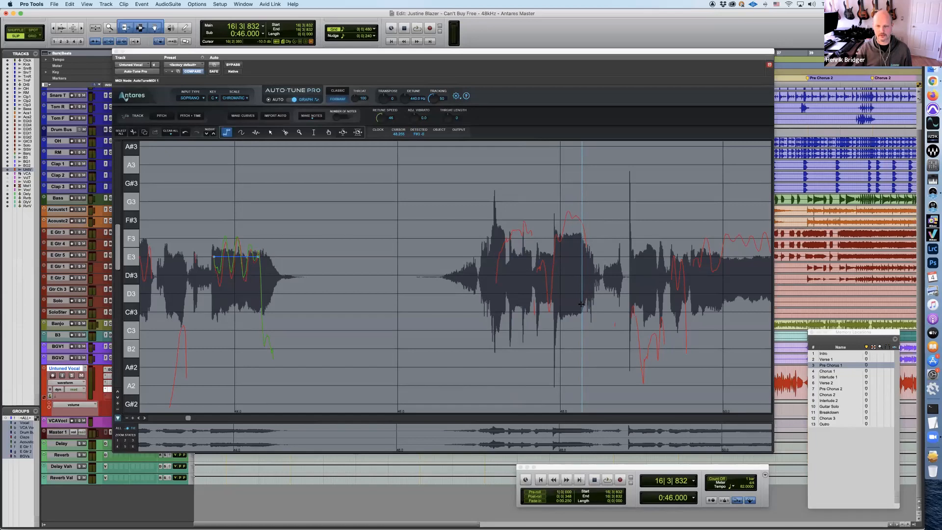
Draw a short freehand correction curve around F3 over the opening of the next vocal phrase
{"action": "left_click", "coordinate": [240, 133]}
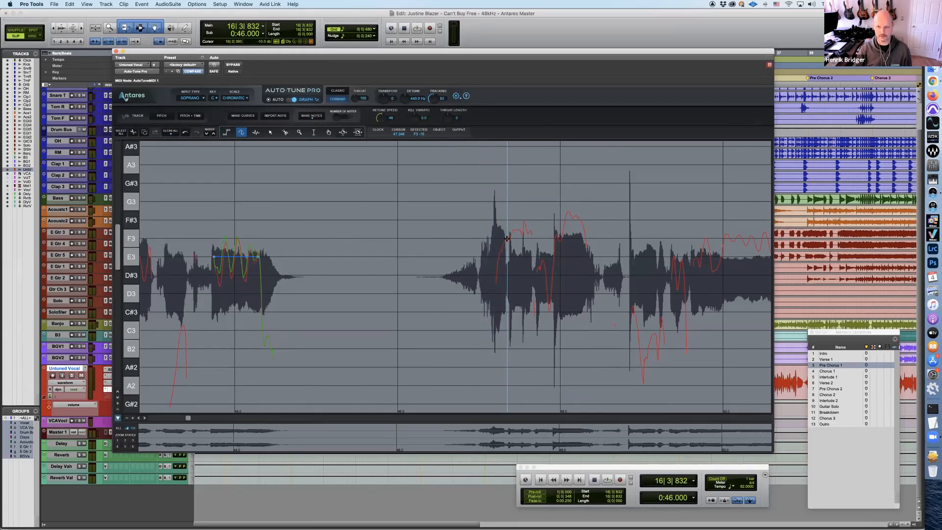
{"action": "left_click_drag", "start_coordinate": [507, 237], "coordinate": [522, 237]}
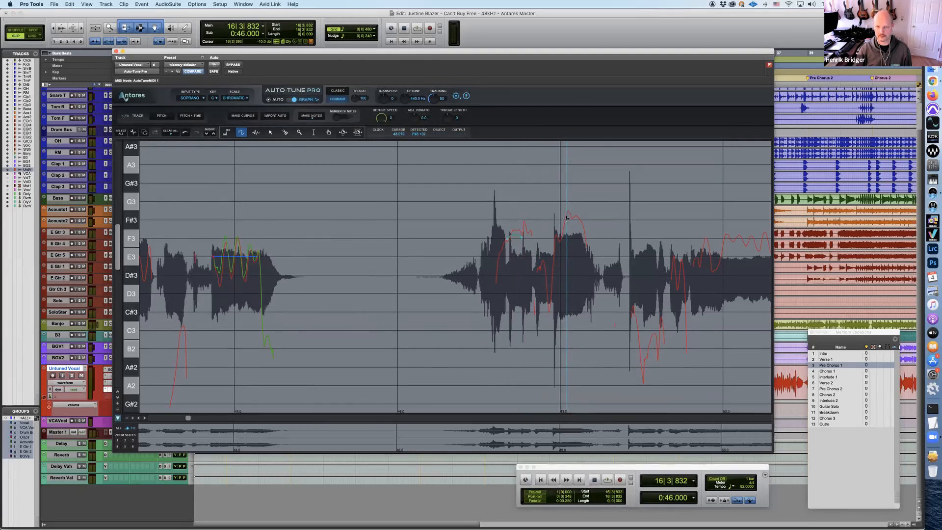
{"action": "left_click_drag", "start_coordinate": [567, 217], "coordinate": [578, 218]}
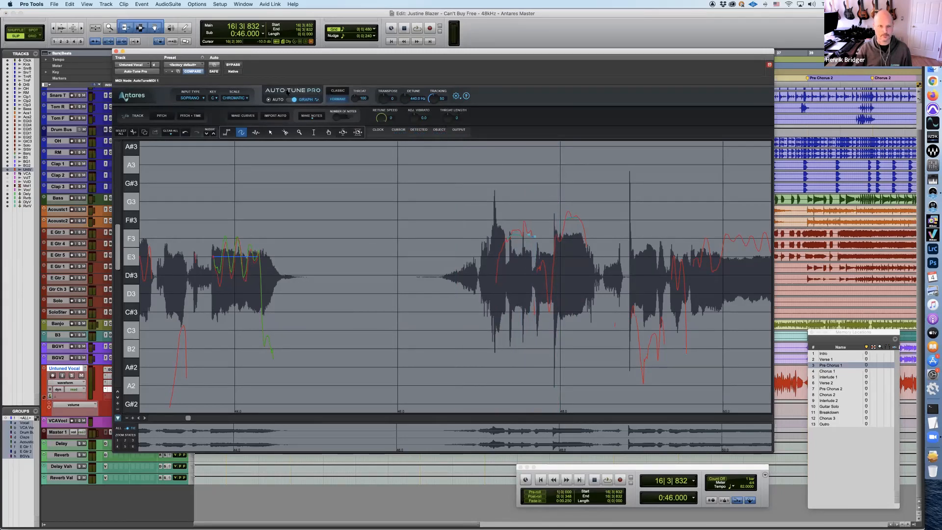
Bypass Auto-Tune Pro, solo the Untuned Vocal track and play the uncorrected phrase from 16|3|832
{"action": "left_click", "coordinate": [233, 65]}
{"action": "left_click", "coordinate": [73, 375]}
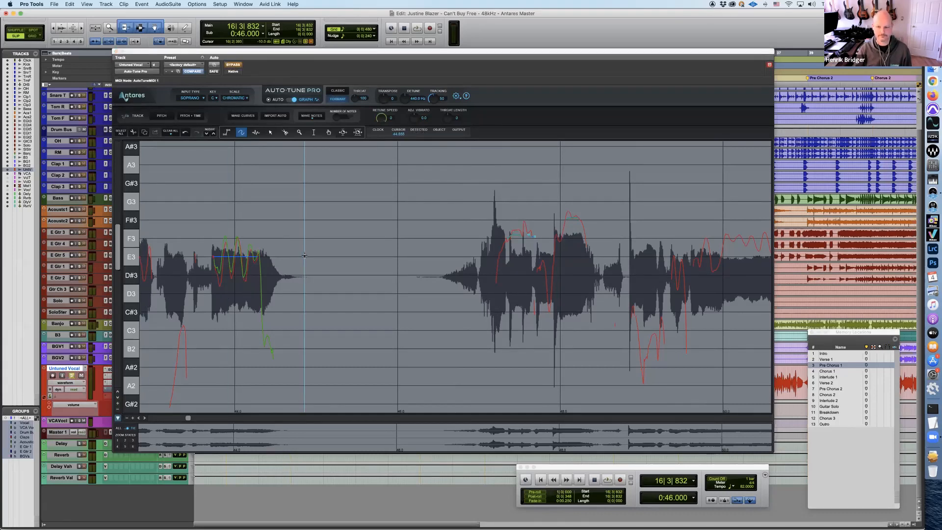
{"action": "key", "text": "space"}
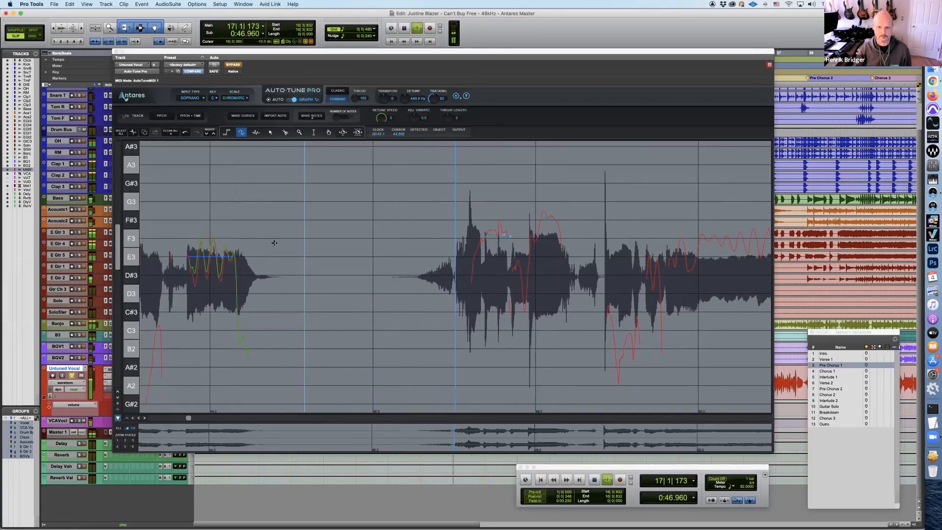
{"action": "key", "text": "space"}
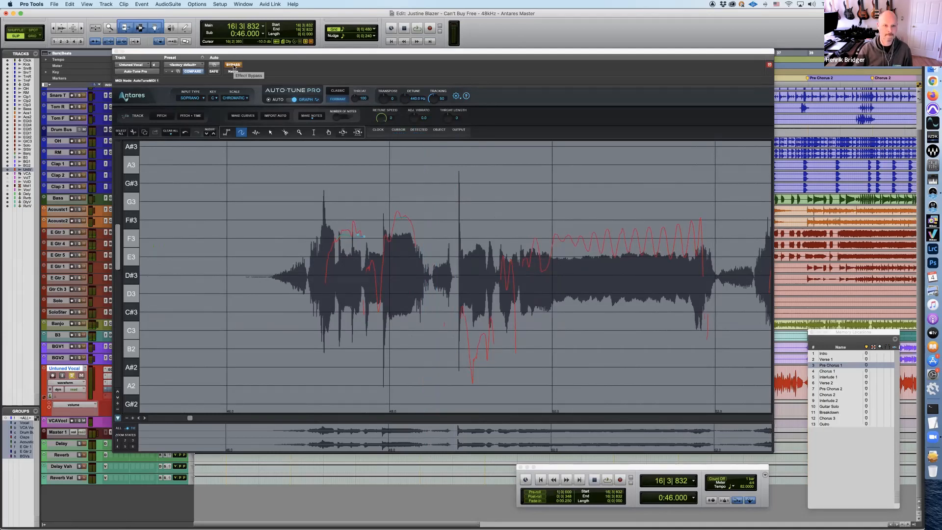
Take Auto-Tune Pro out of bypass and replay the soloed phrase with the freehand curve correction
{"action": "left_click", "coordinate": [233, 66]}
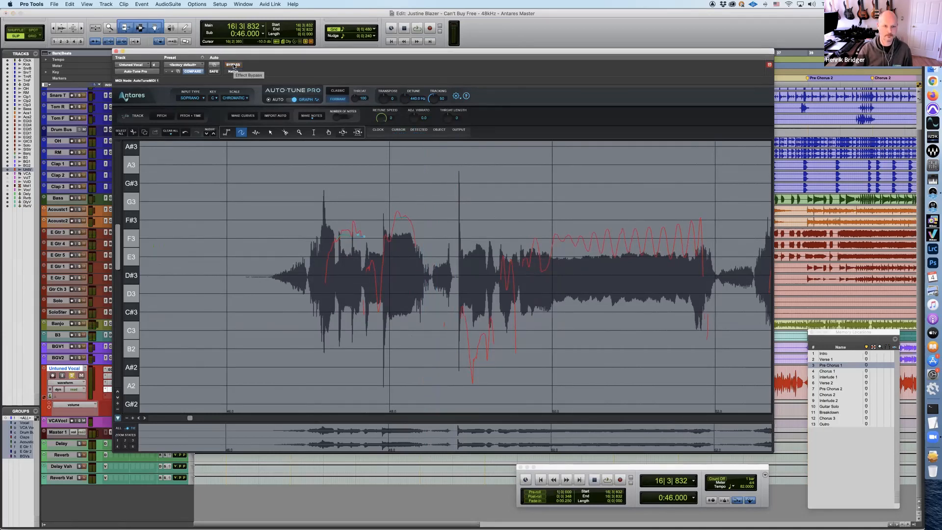
{"action": "key", "text": "space"}
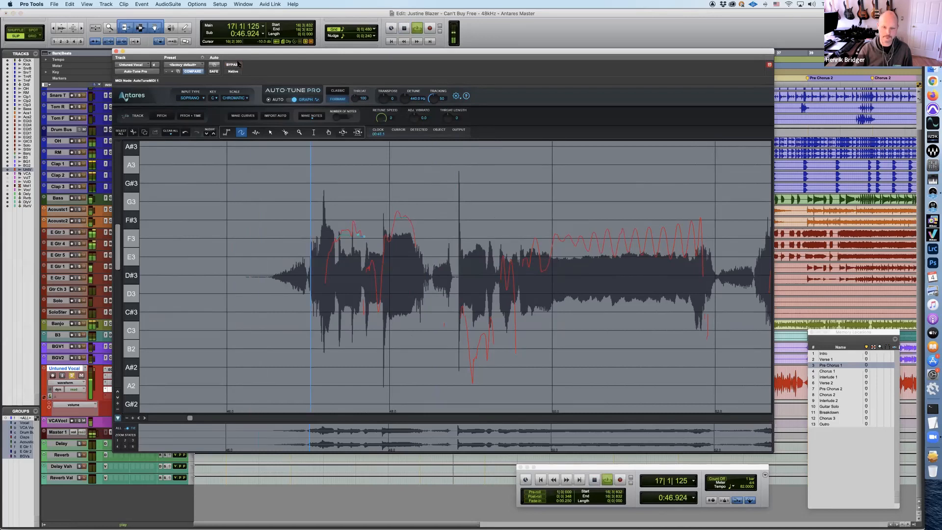
{"action": "key", "text": "space"}
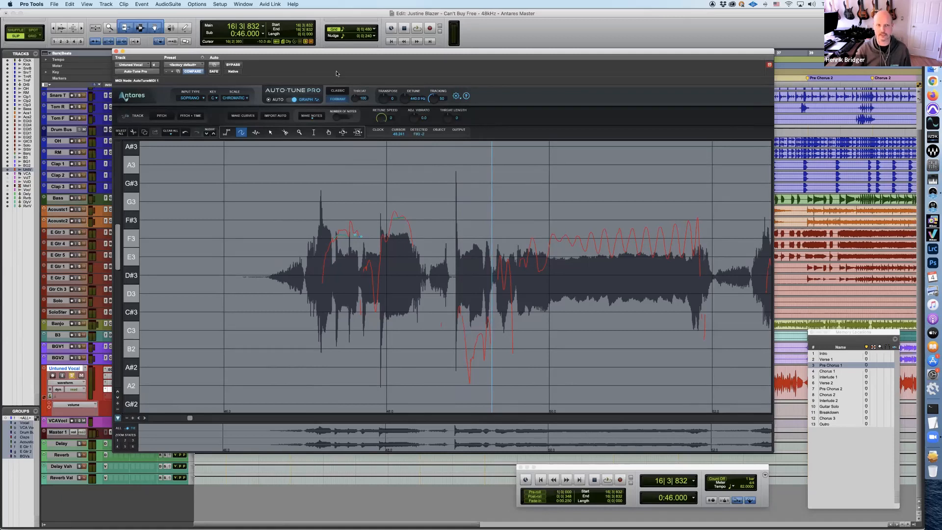
Close the current session and open the recent session Auto-Tune Effect (Hidin) 48kHz, declining to save a detailed report
{"action": "left_click_drag", "start_coordinate": [344, 52], "coordinate": [370, 46]}
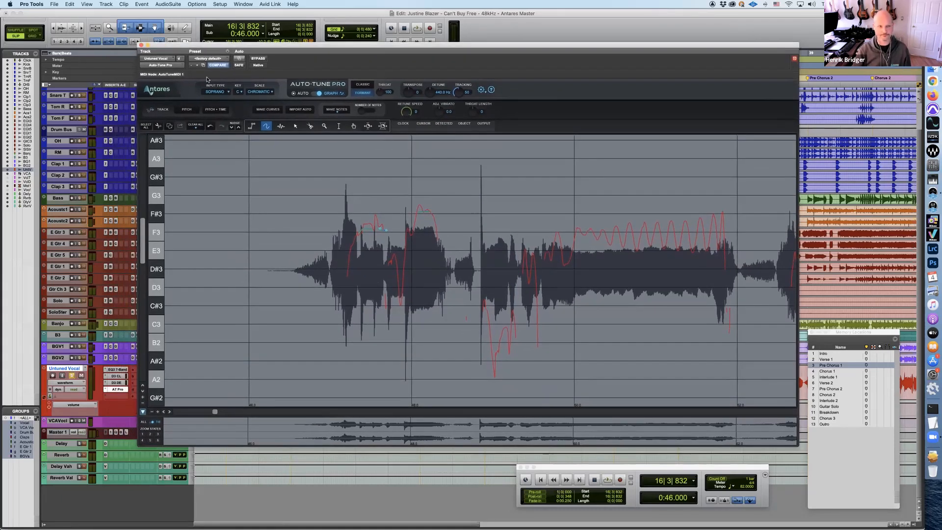
{"action": "left_click", "coordinate": [141, 45]}
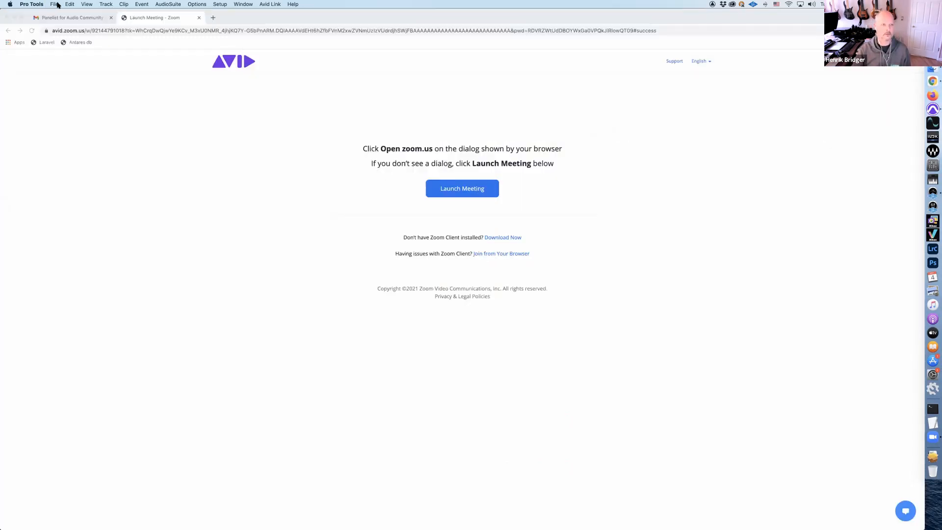
{"action": "left_click", "coordinate": [58, 5]}
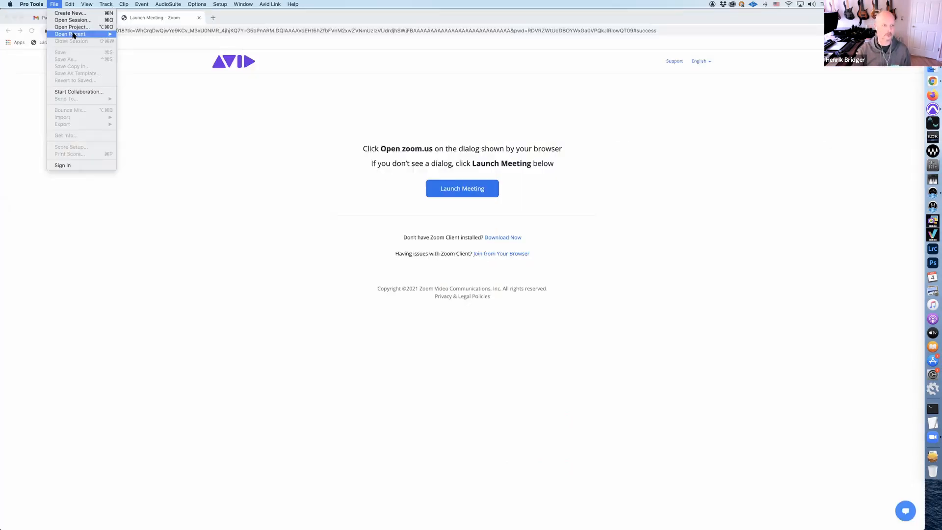
{"action": "mouse_move", "coordinate": [75, 34]}
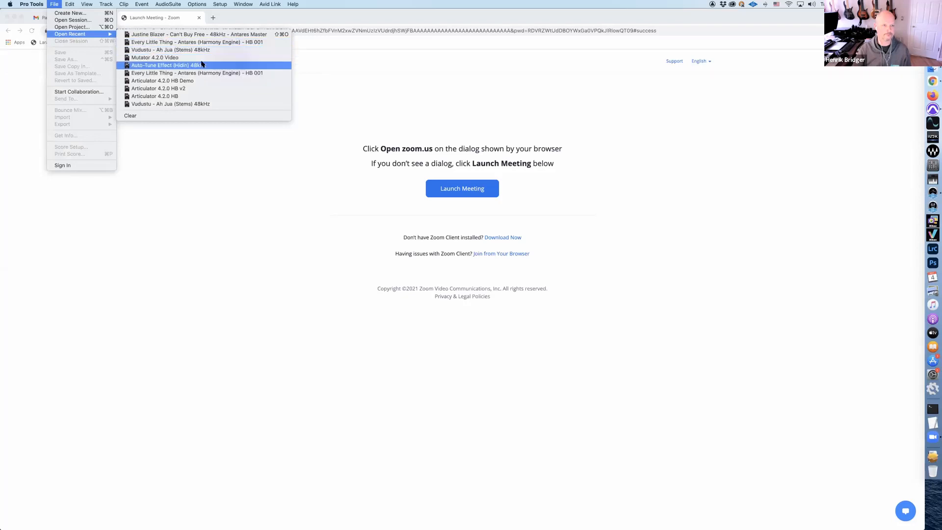
{"action": "left_click", "coordinate": [256, 66]}
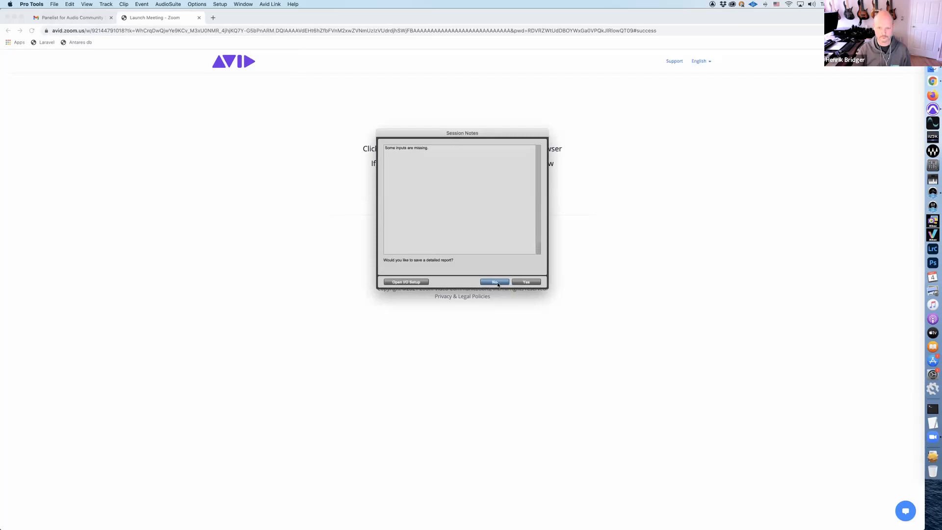
{"action": "left_click", "coordinate": [496, 282]}
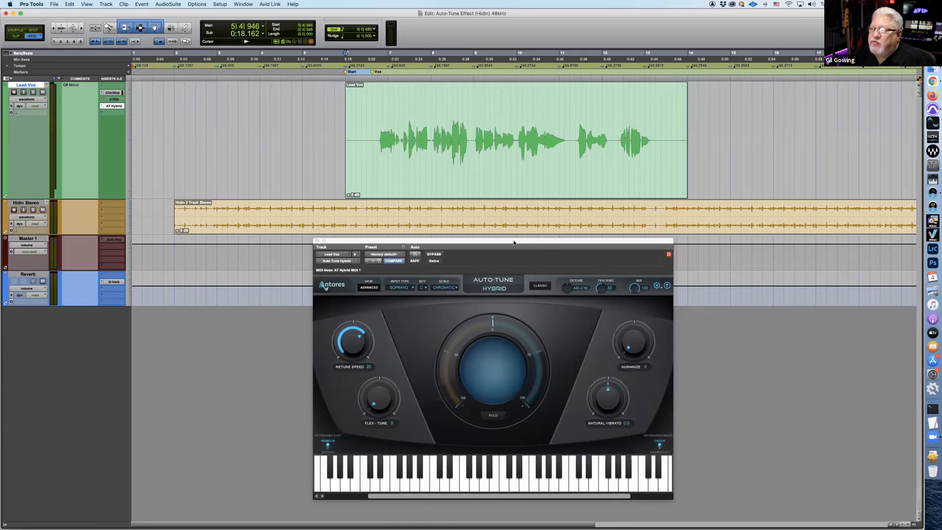
Set Auto-Tune Hybrid on the Lead Vox track to key G#, Minor scale and Alto/Tenor input type
{"action": "left_click_drag", "start_coordinate": [514, 243], "coordinate": [527, 245]}
{"action": "left_click_drag", "start_coordinate": [535, 246], "coordinate": [537, 245]}
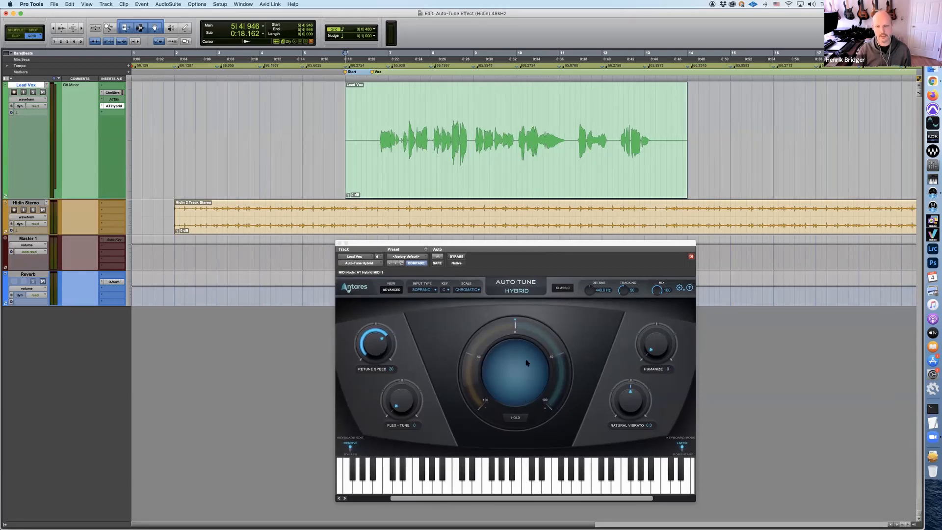
{"action": "left_click", "coordinate": [446, 290]}
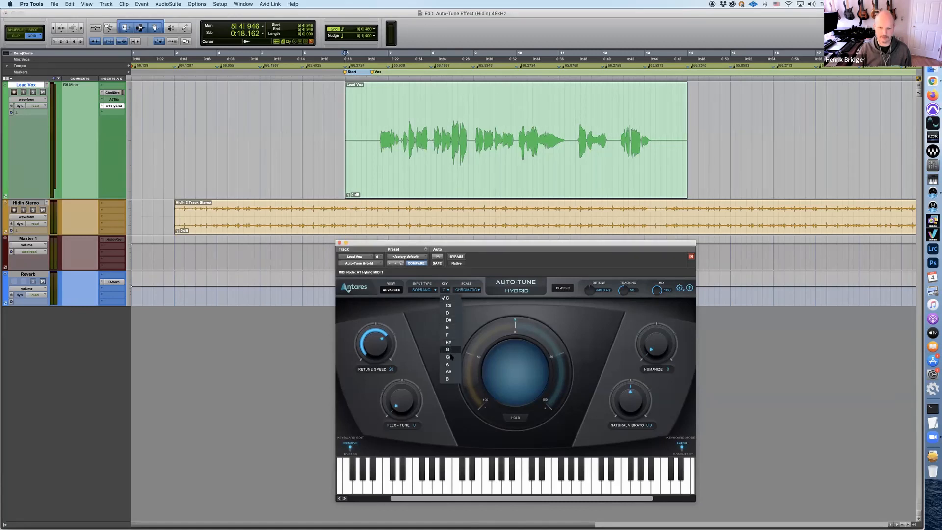
{"action": "left_click", "coordinate": [448, 356]}
{"action": "left_click", "coordinate": [468, 291]}
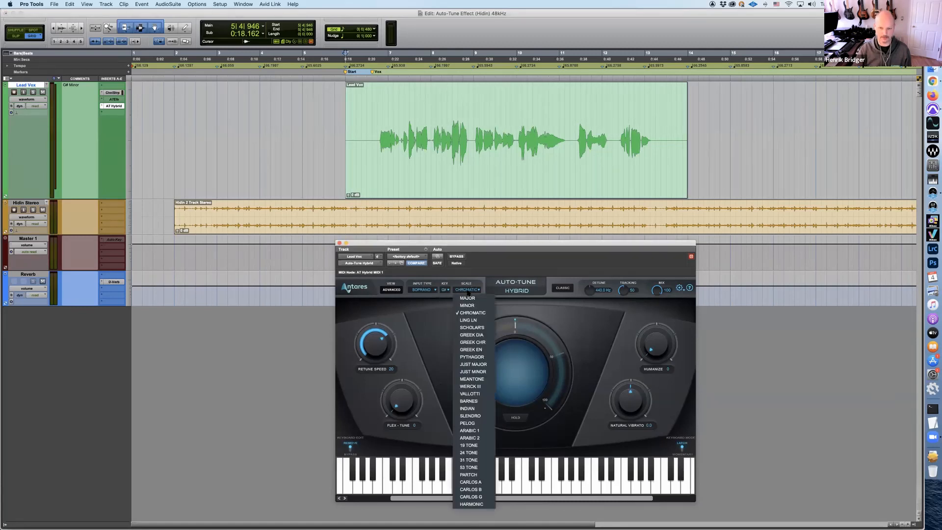
{"action": "left_click", "coordinate": [464, 312]}
{"action": "left_click", "coordinate": [426, 290]}
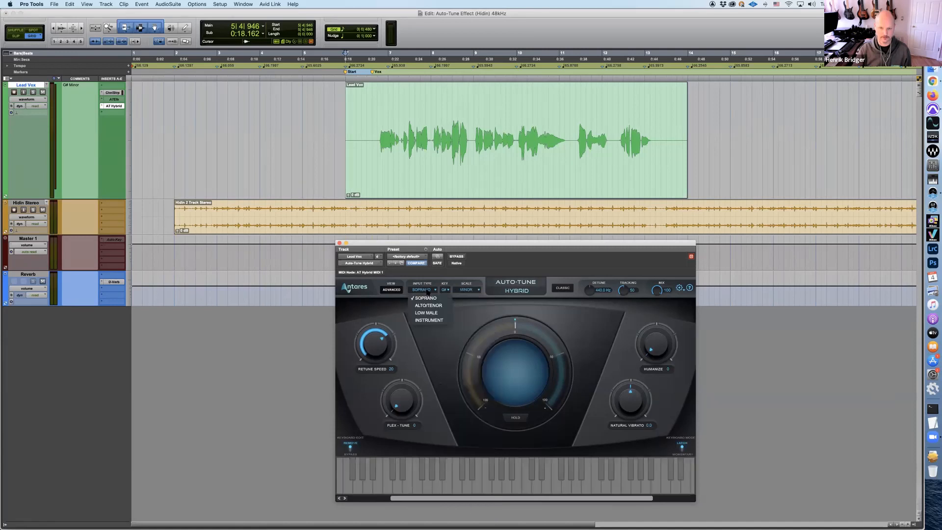
{"action": "left_click", "coordinate": [428, 301]}
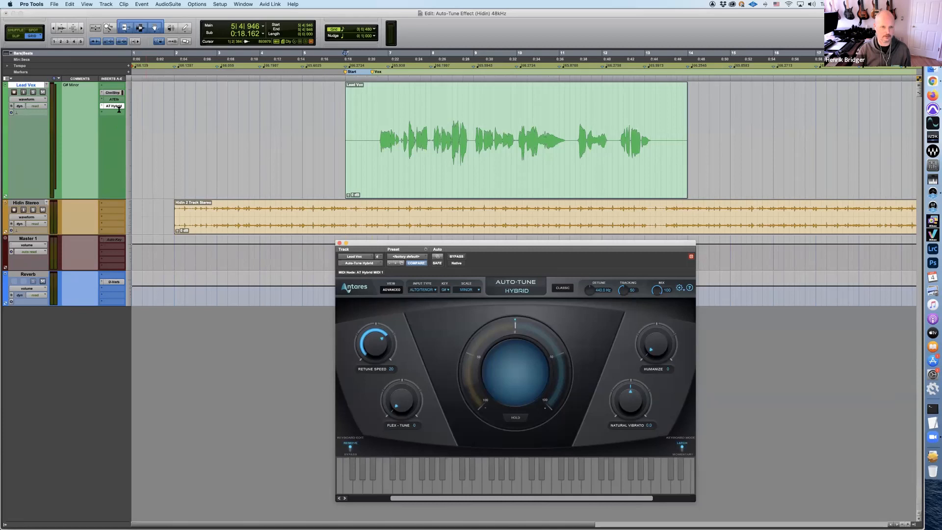
Bypass Auto-Tune Hybrid and play the unprocessed lead vocal with the backing track
{"action": "left_click", "coordinate": [456, 256]}
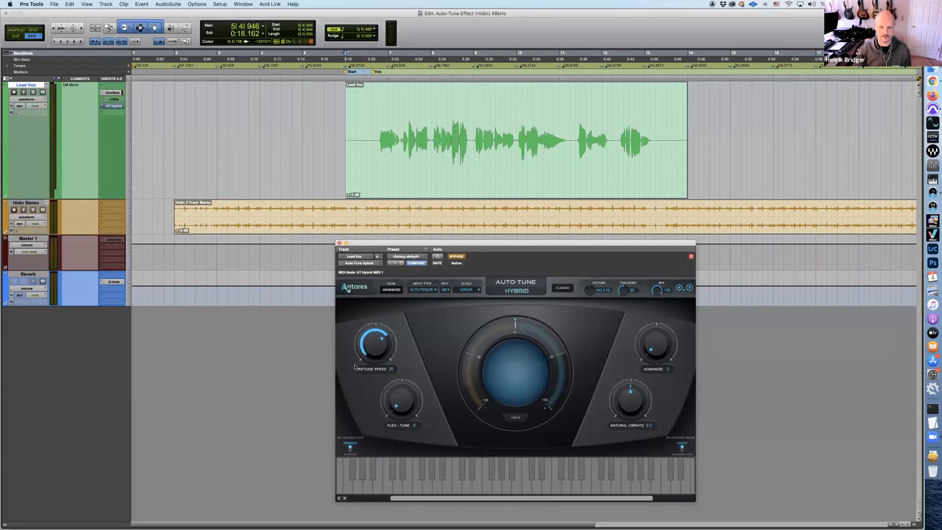
{"action": "key", "text": "space"}
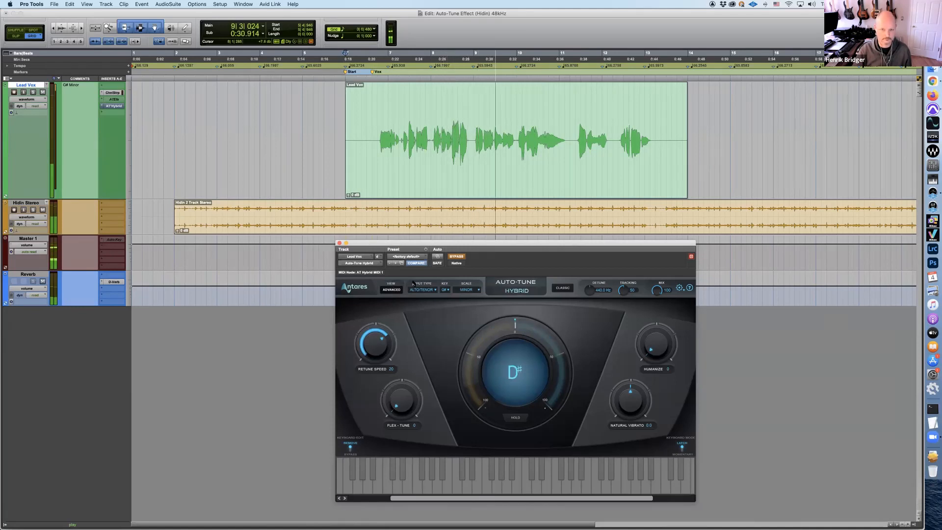
{"action": "key", "text": "space"}
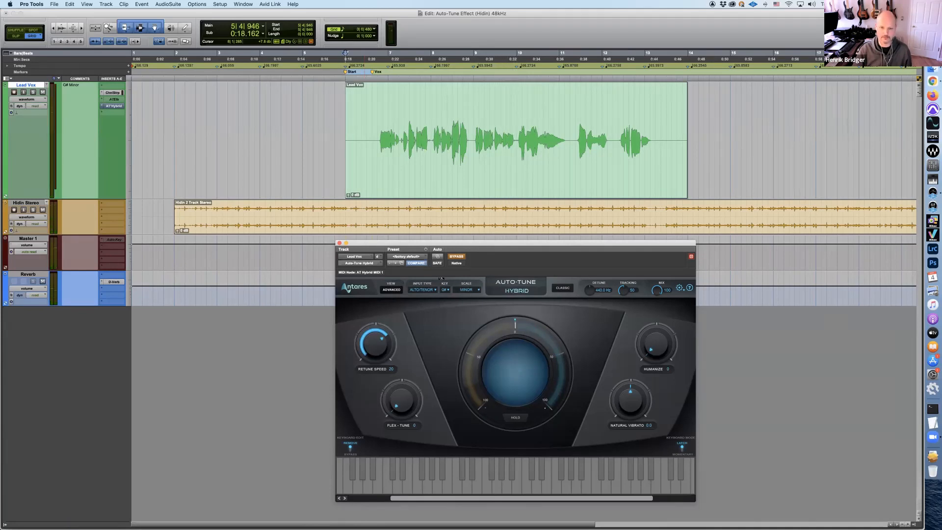
Take Auto-Tune Hybrid out of bypass, set its Retune Speed to 50 and play the lead vocal
{"action": "left_click", "coordinate": [460, 257]}
{"action": "left_click_drag", "start_coordinate": [375, 359], "coordinate": [375, 361]}
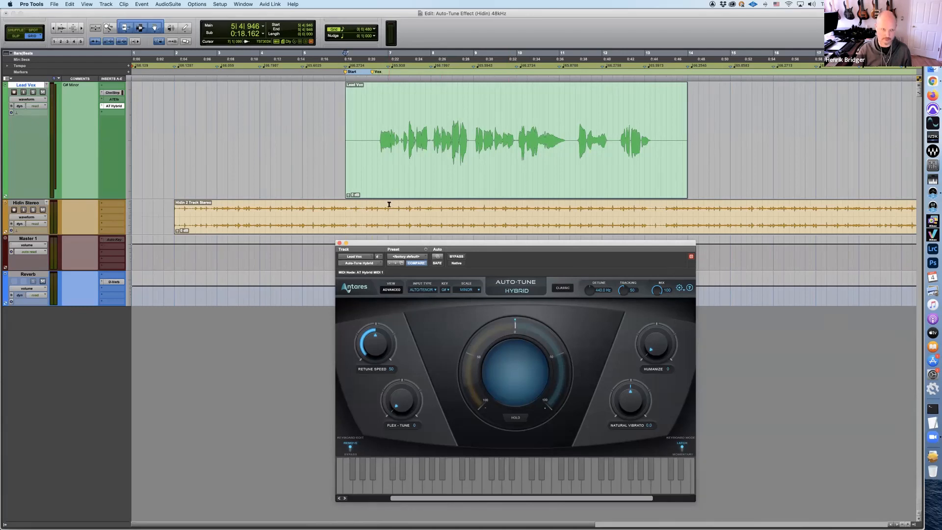
{"action": "key", "text": "space"}
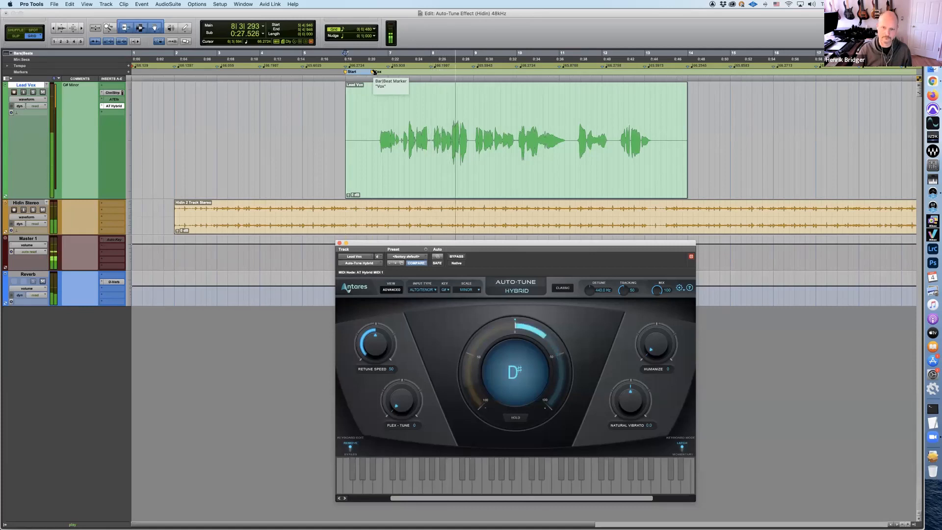
{"action": "key", "text": "space"}
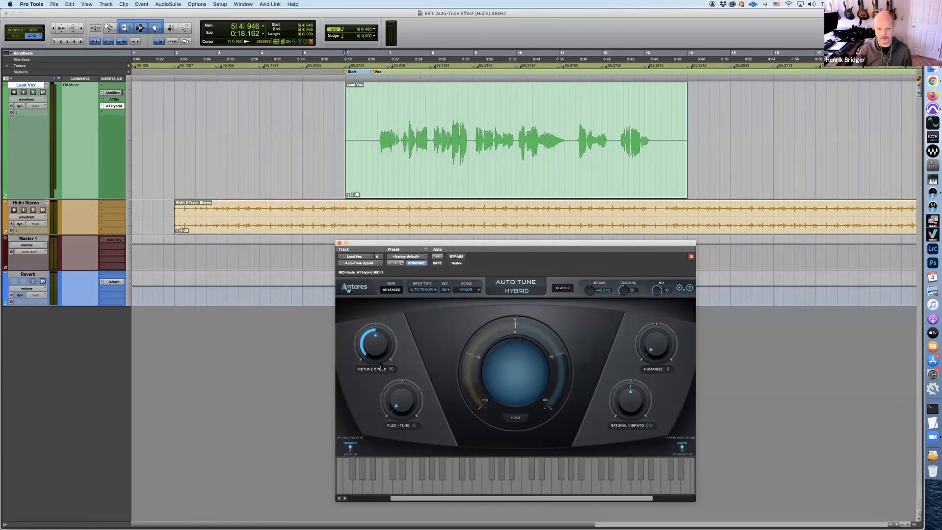
Set Auto-Tune Hybrid's Retune Speed to 0 and play the lead vocal from the Vox marker
{"action": "left_click_drag", "start_coordinate": [369, 350], "coordinate": [365, 254]}
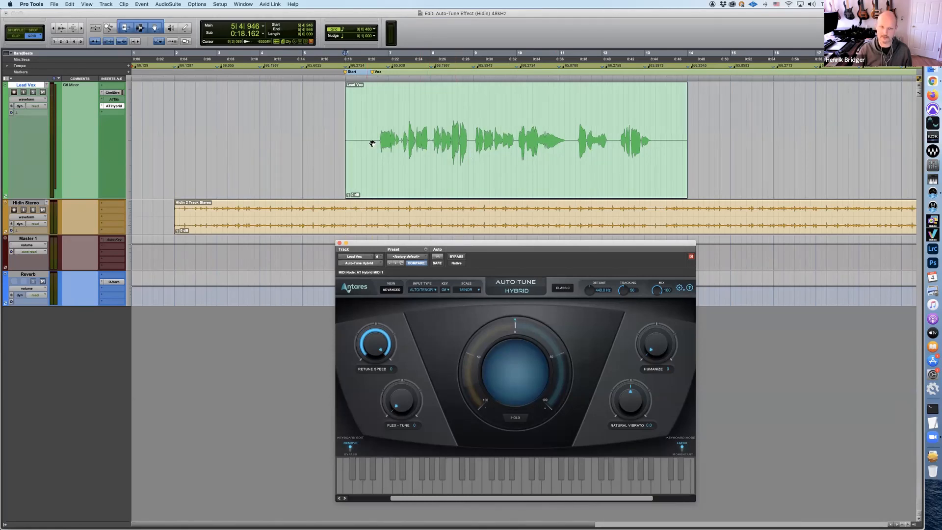
{"action": "left_click", "coordinate": [375, 72]}
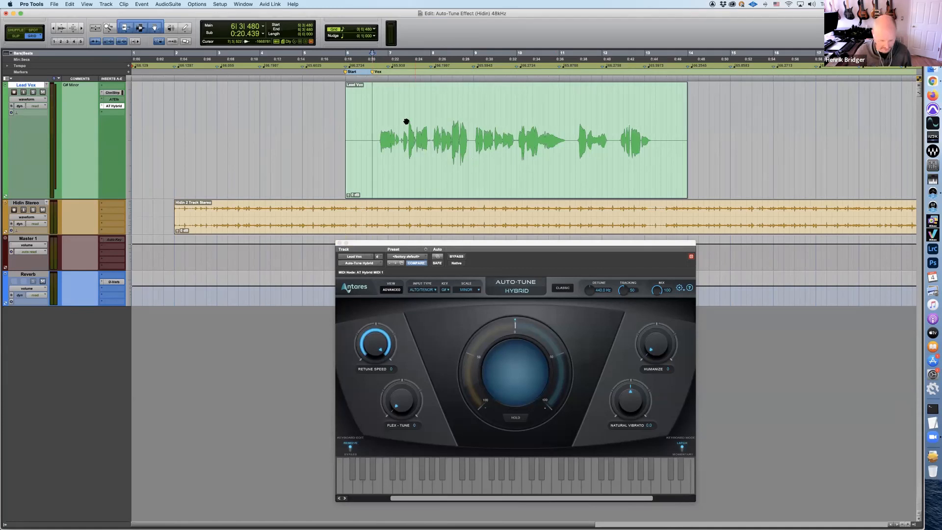
{"action": "key", "text": "space"}
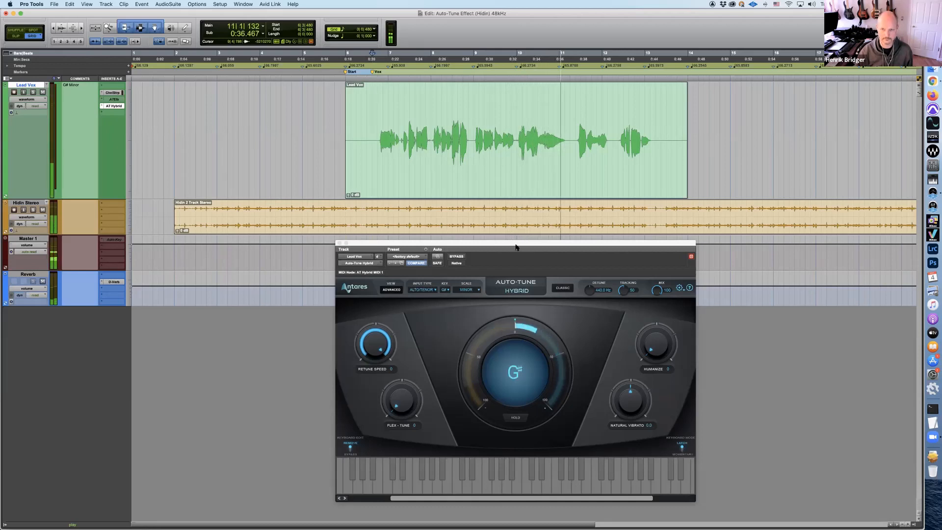
{"action": "key", "text": "space"}
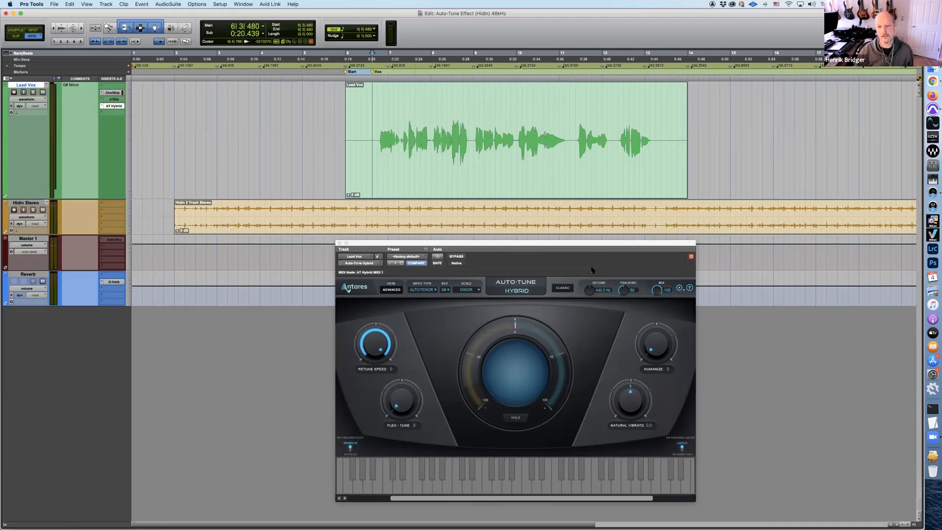
Enable Classic pitch correction in Auto-Tune Hybrid and replay the lead vocal from the Vox marker
{"action": "left_click", "coordinate": [563, 290]}
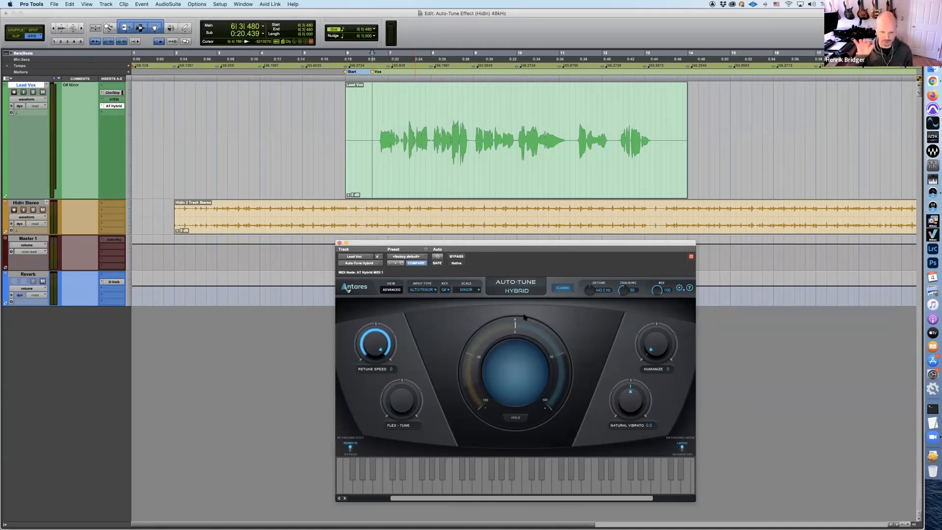
{"action": "key", "text": "space"}
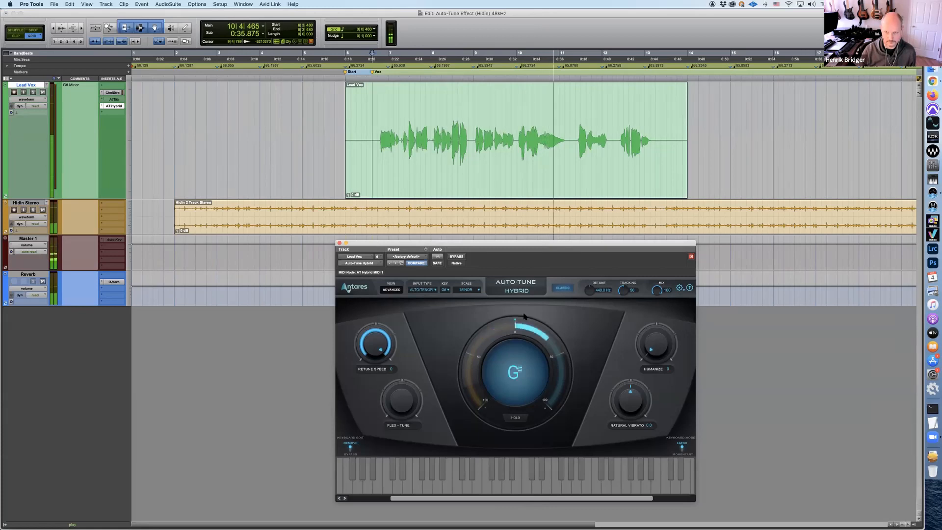
{"action": "key", "text": "space"}
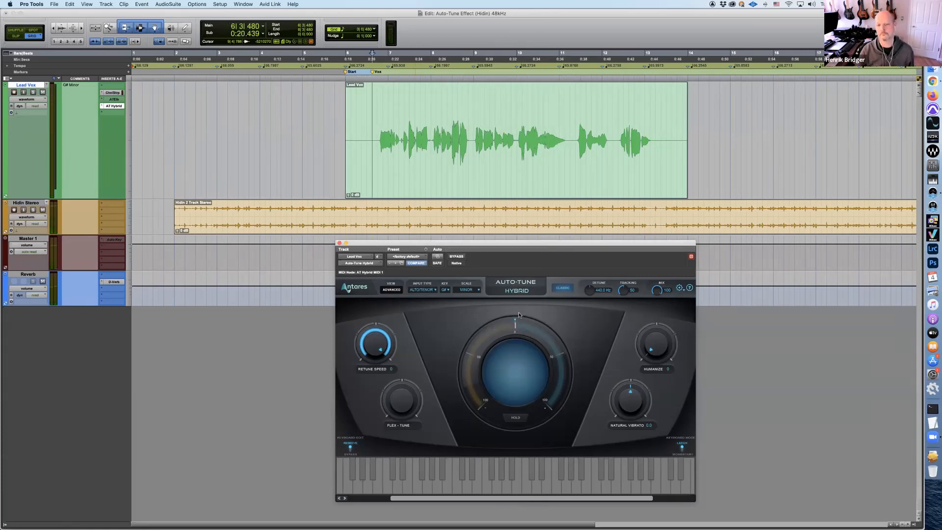